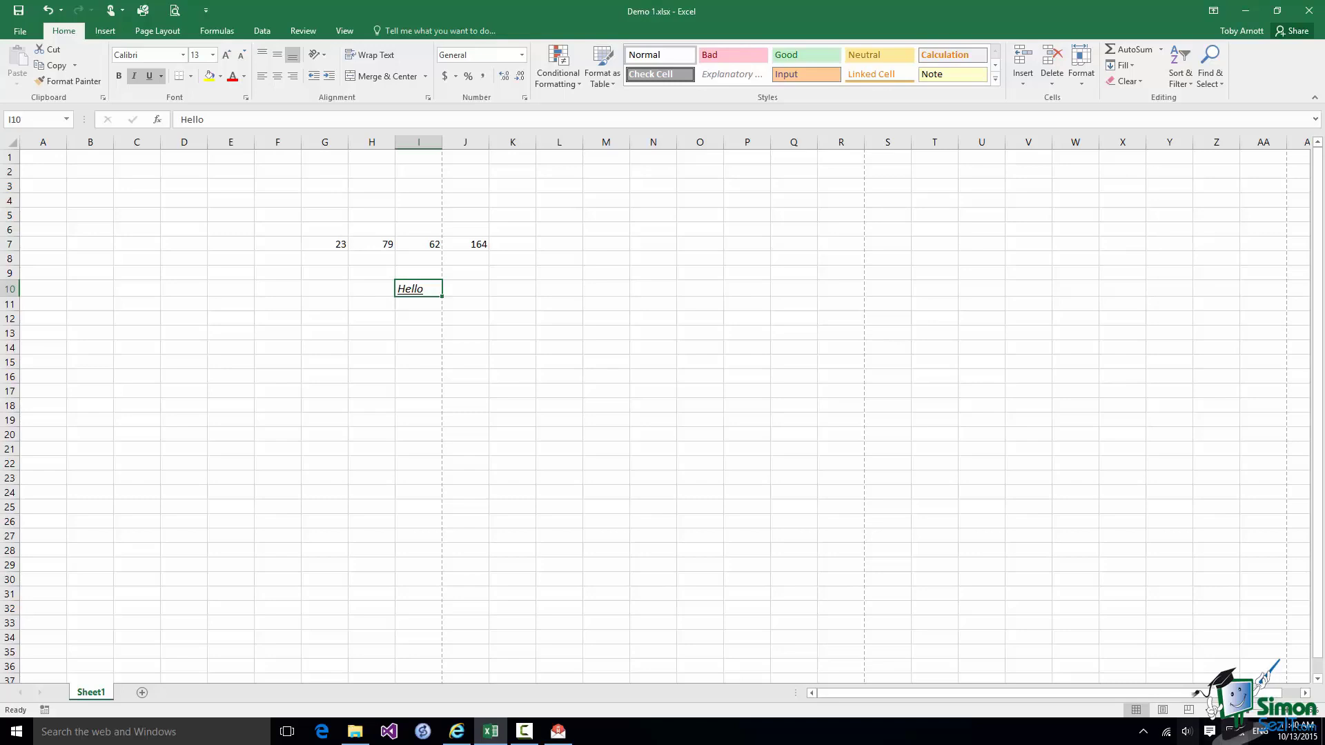
- Show and dismiss the on-screen touch keyboard, then start a new blank workbook with Ctrl+N
{"action": "left_click", "coordinate": [1234, 736]}
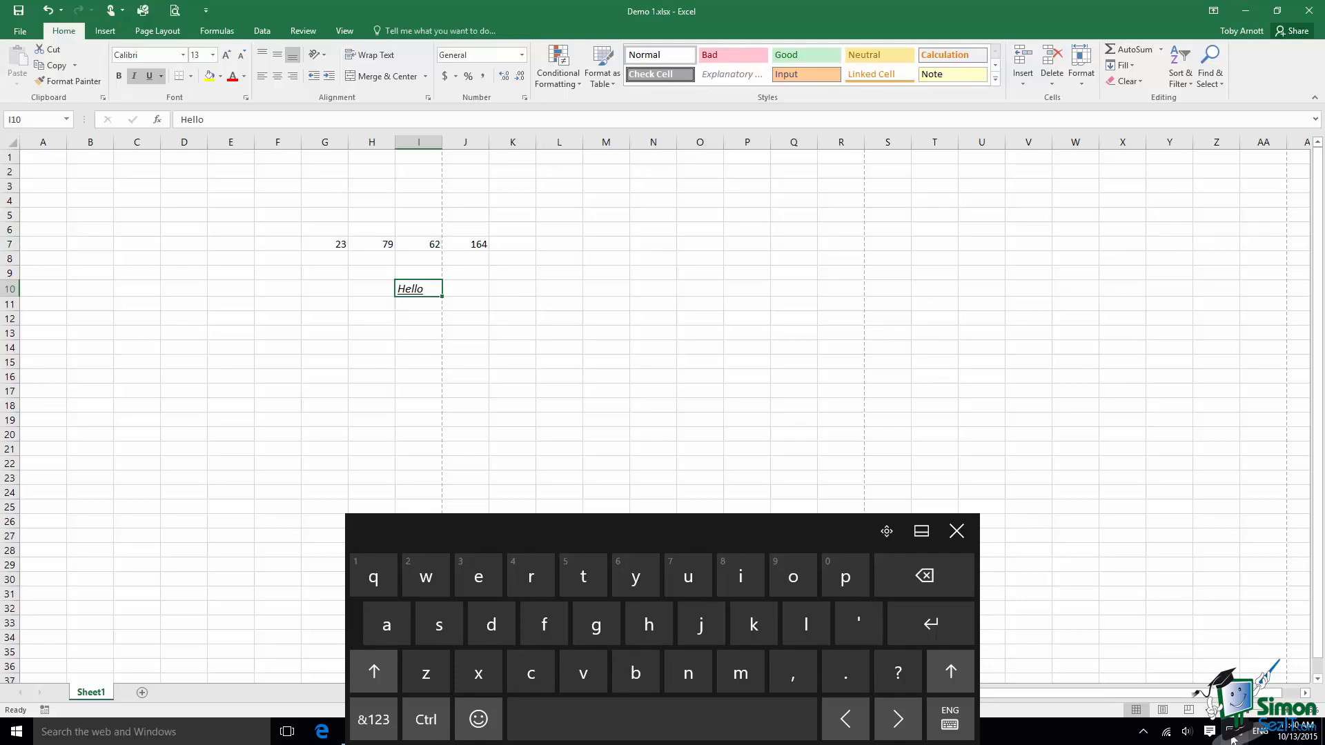
{"action": "left_click", "coordinate": [956, 532]}
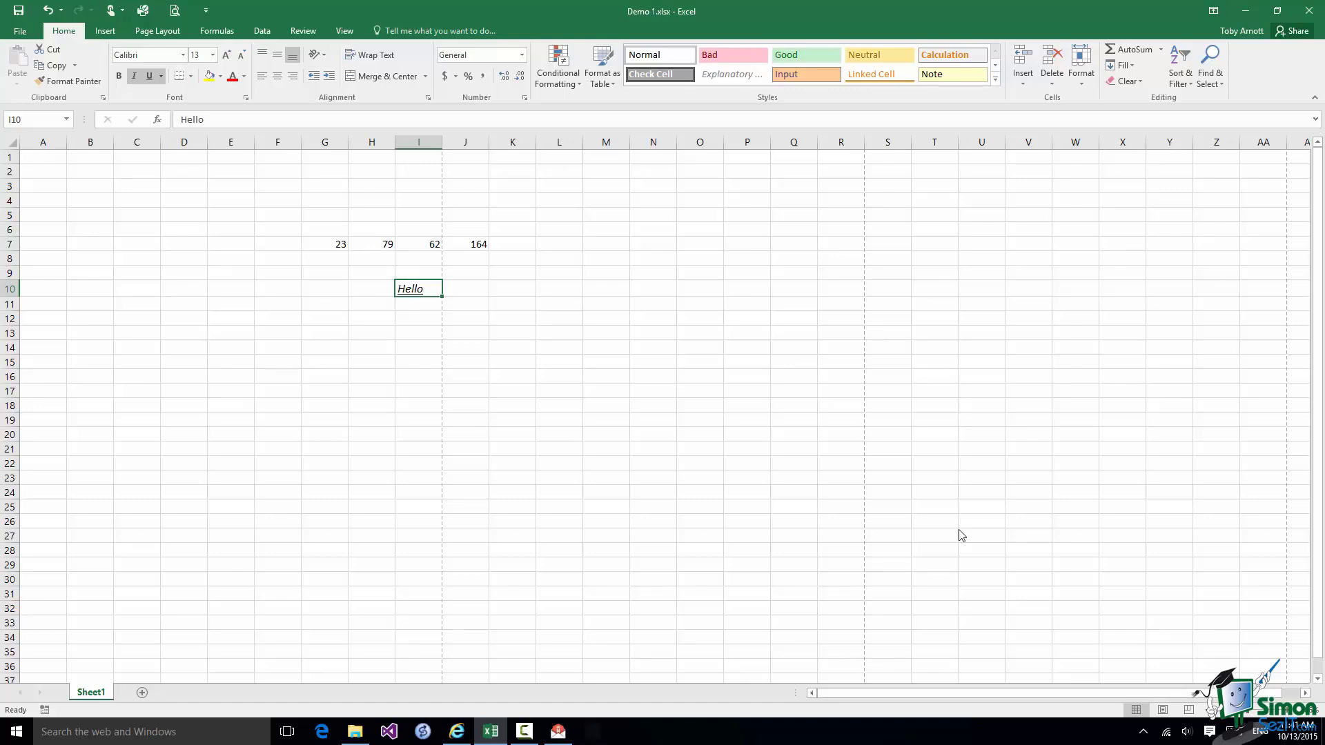
{"action": "key", "text": "ctrl+n"}
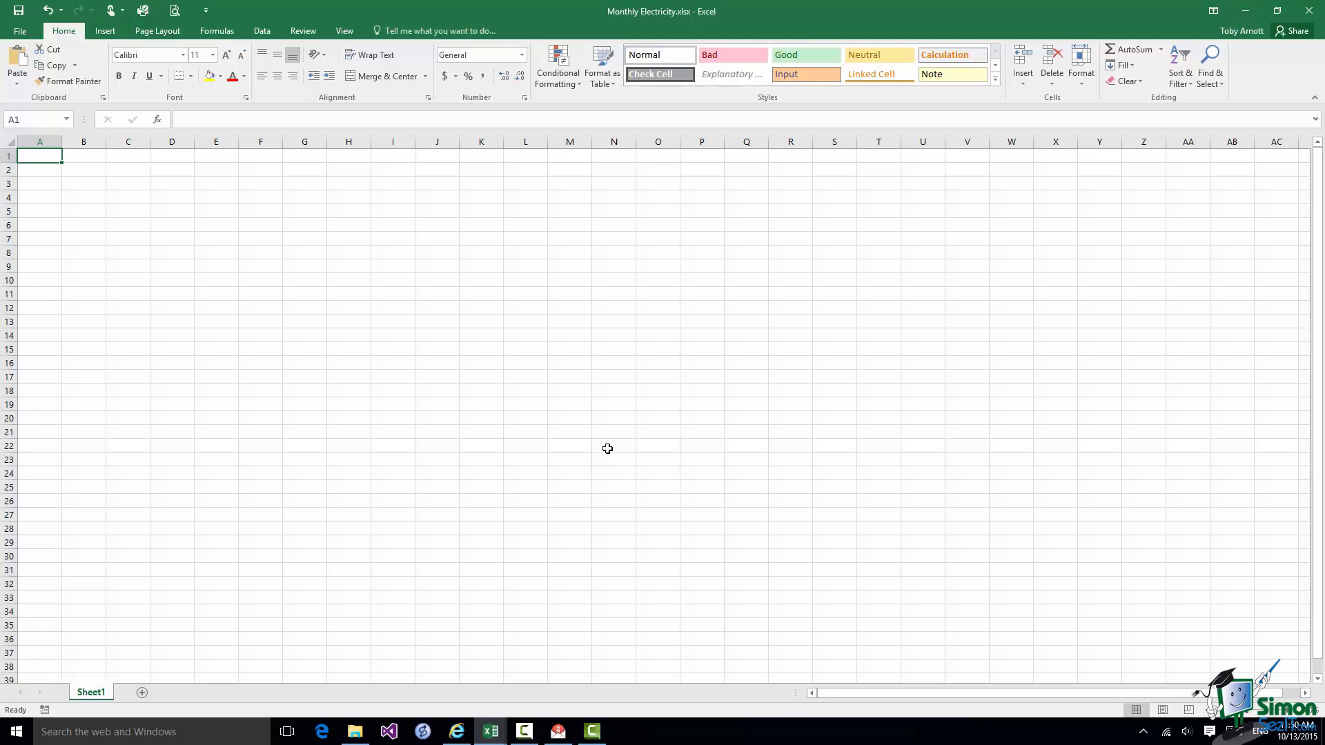
- Enter 'January' in cell K8
{"action": "left_click", "coordinate": [479, 254]}
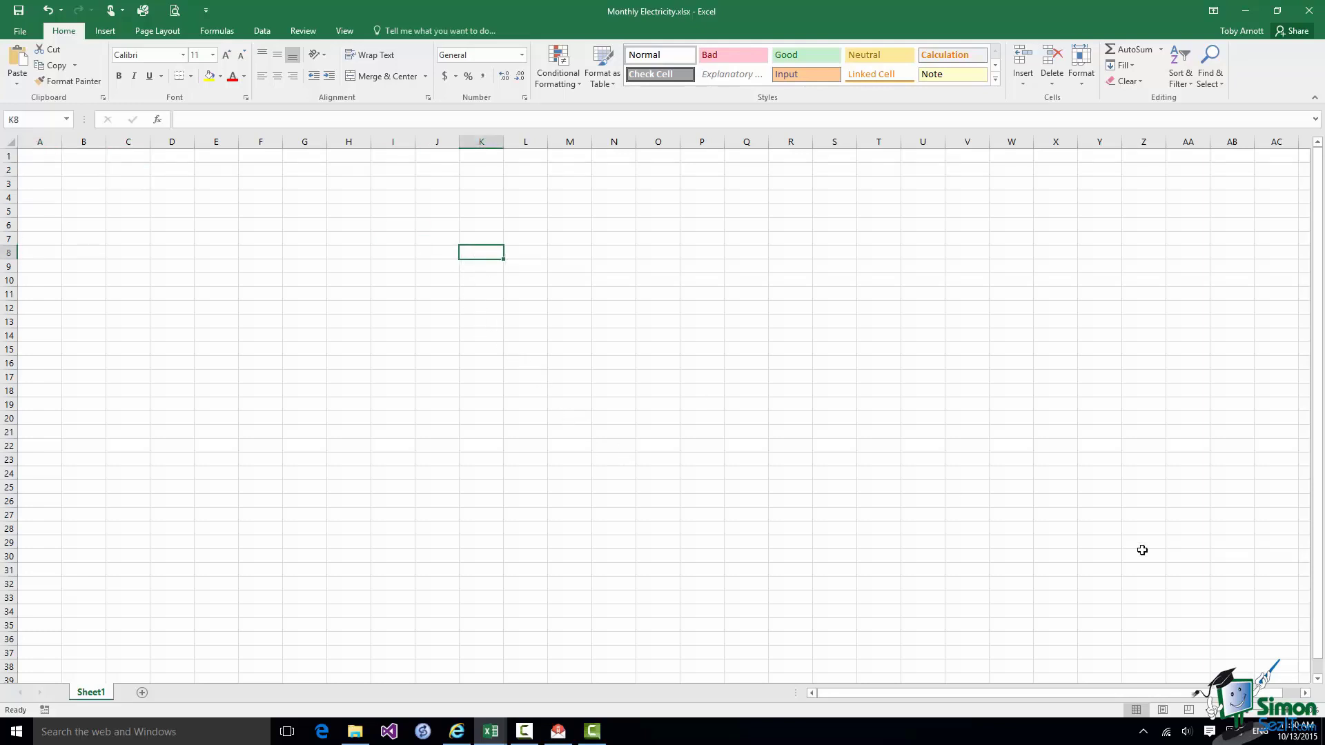
{"action": "type", "text": "Ja"}
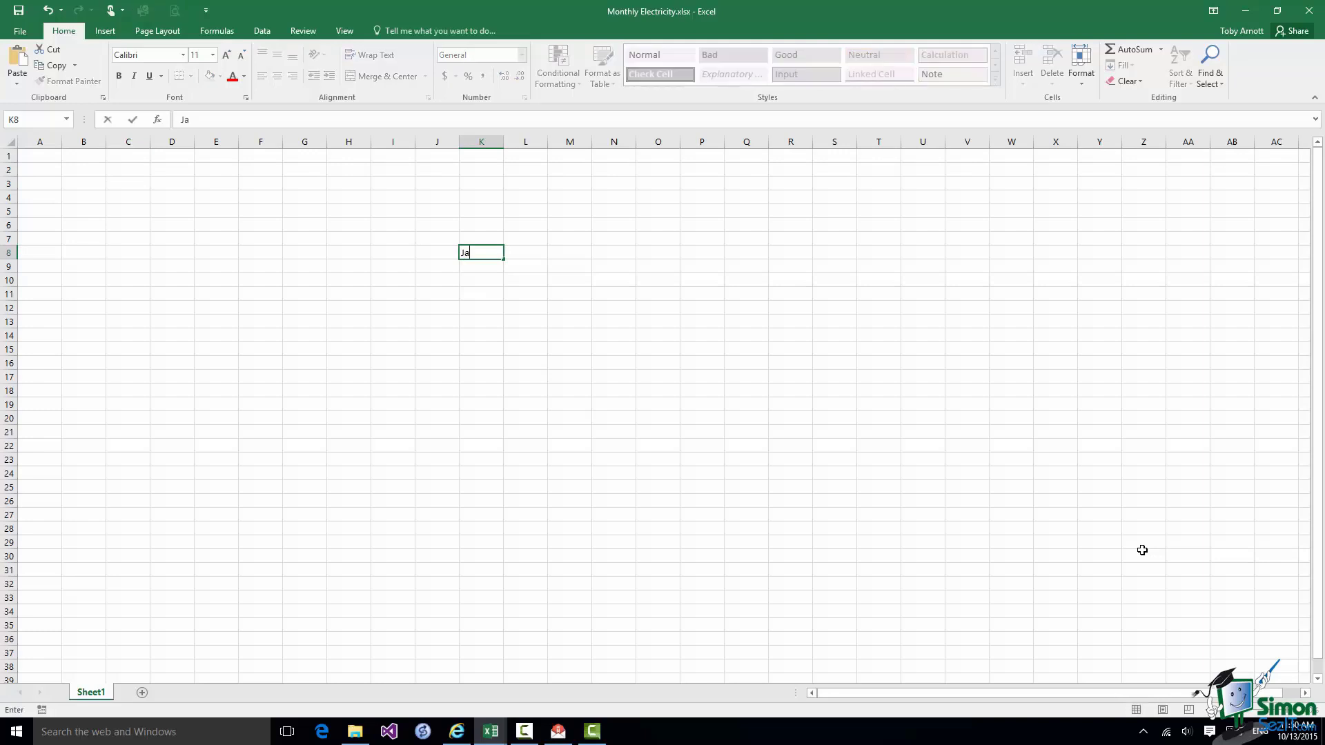
{"action": "type", "text": "nuary"}
{"action": "key", "text": "F2"}
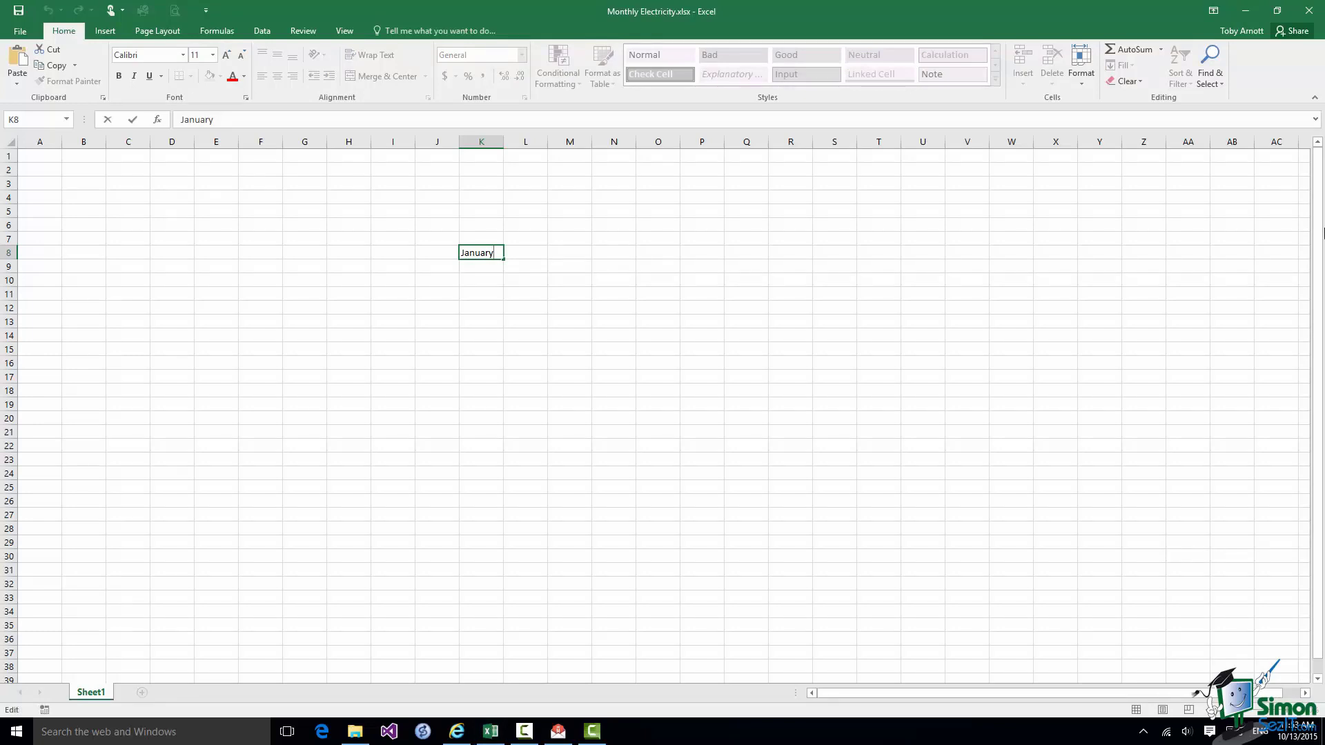
{"action": "key", "text": "Return"}
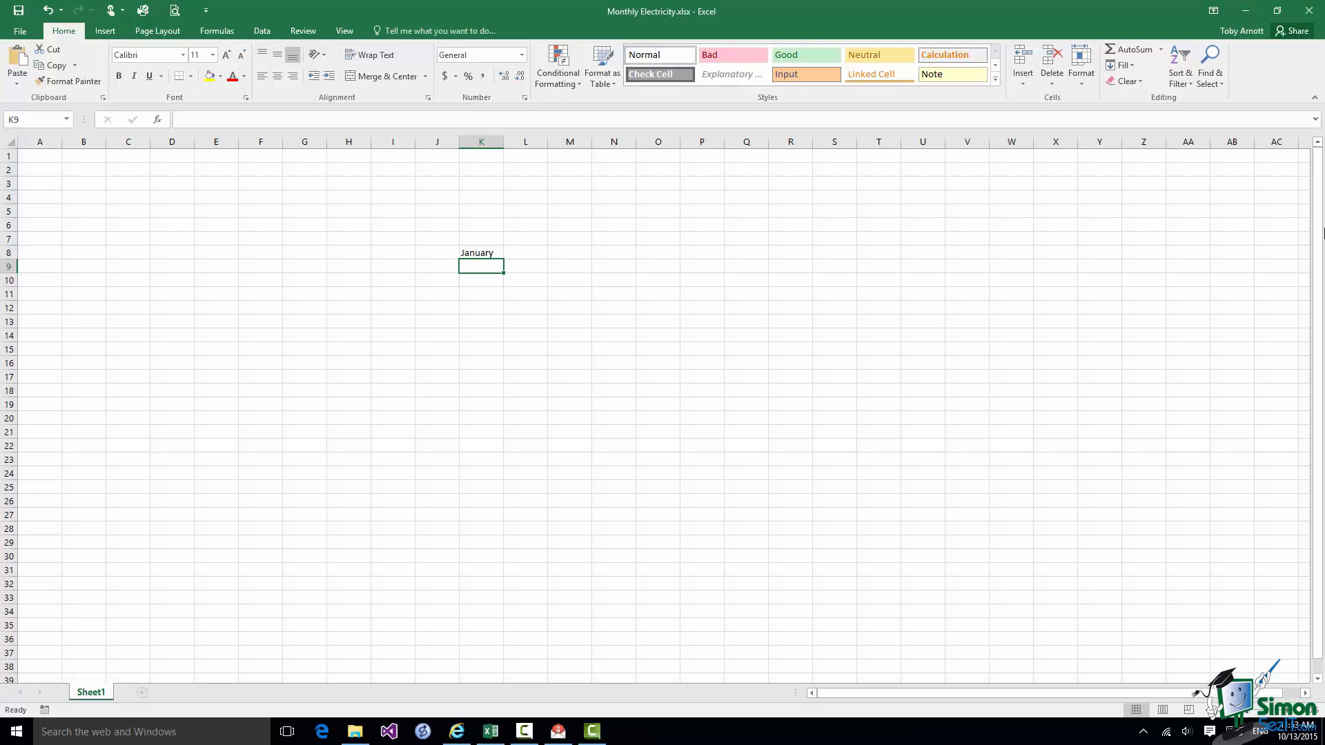
- Enter 'February' in K9 and 'March' in K10, then reselect K8
{"action": "type", "text": "Febru"}
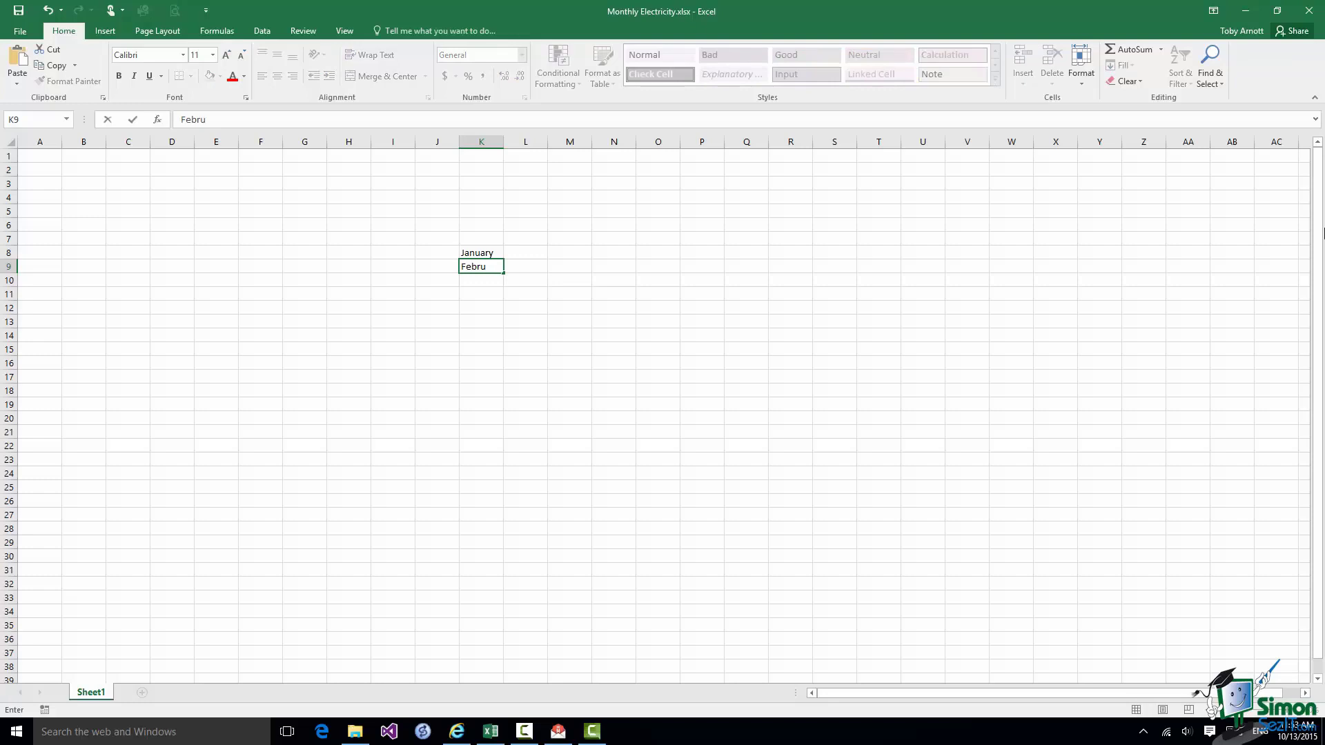
{"action": "type", "text": "ary"}
{"action": "left_click", "coordinate": [133, 122]}
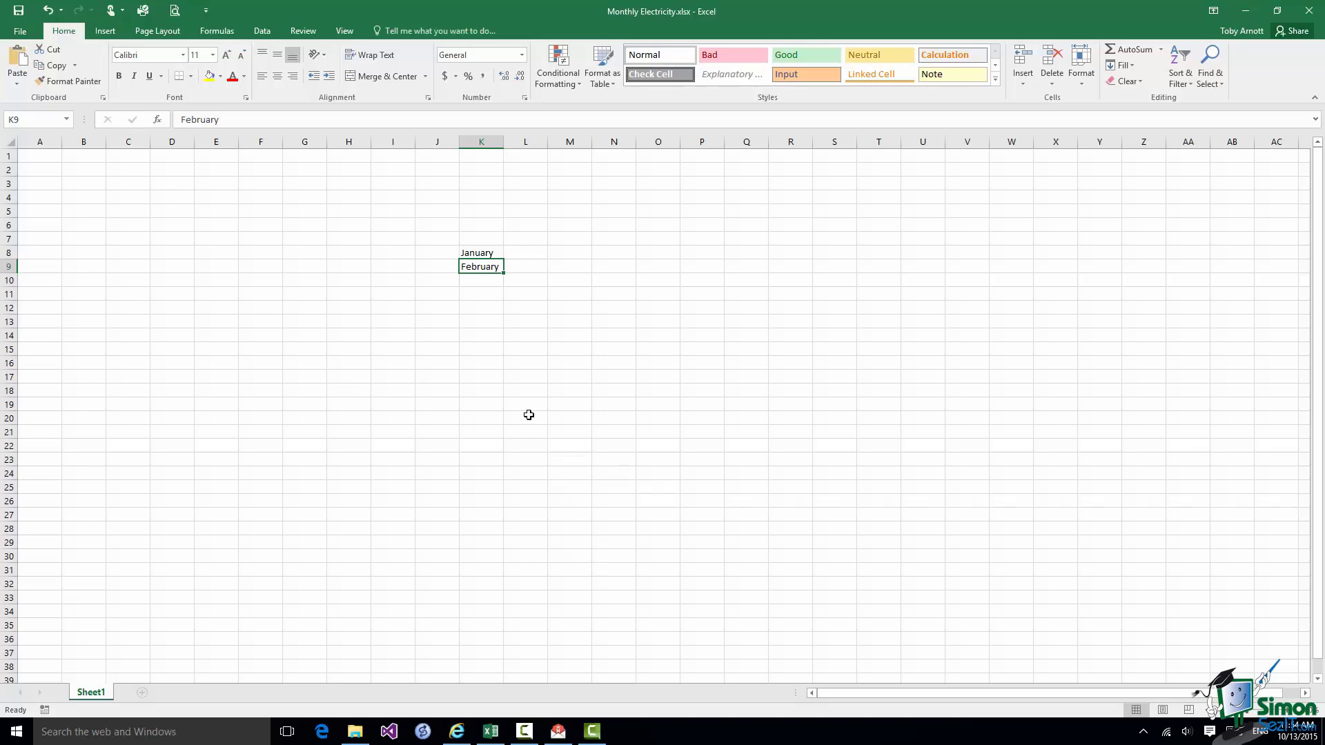
{"action": "left_click", "coordinate": [485, 283]}
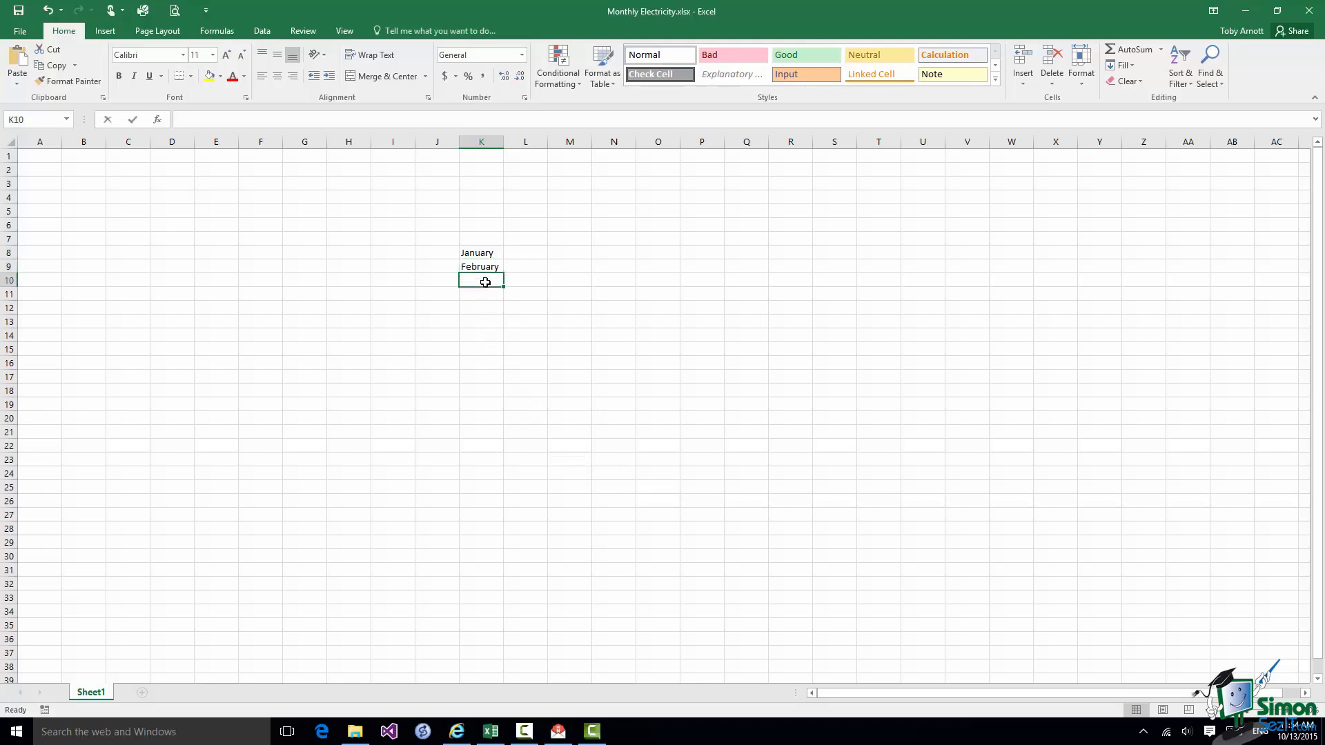
{"action": "type", "text": "March"}
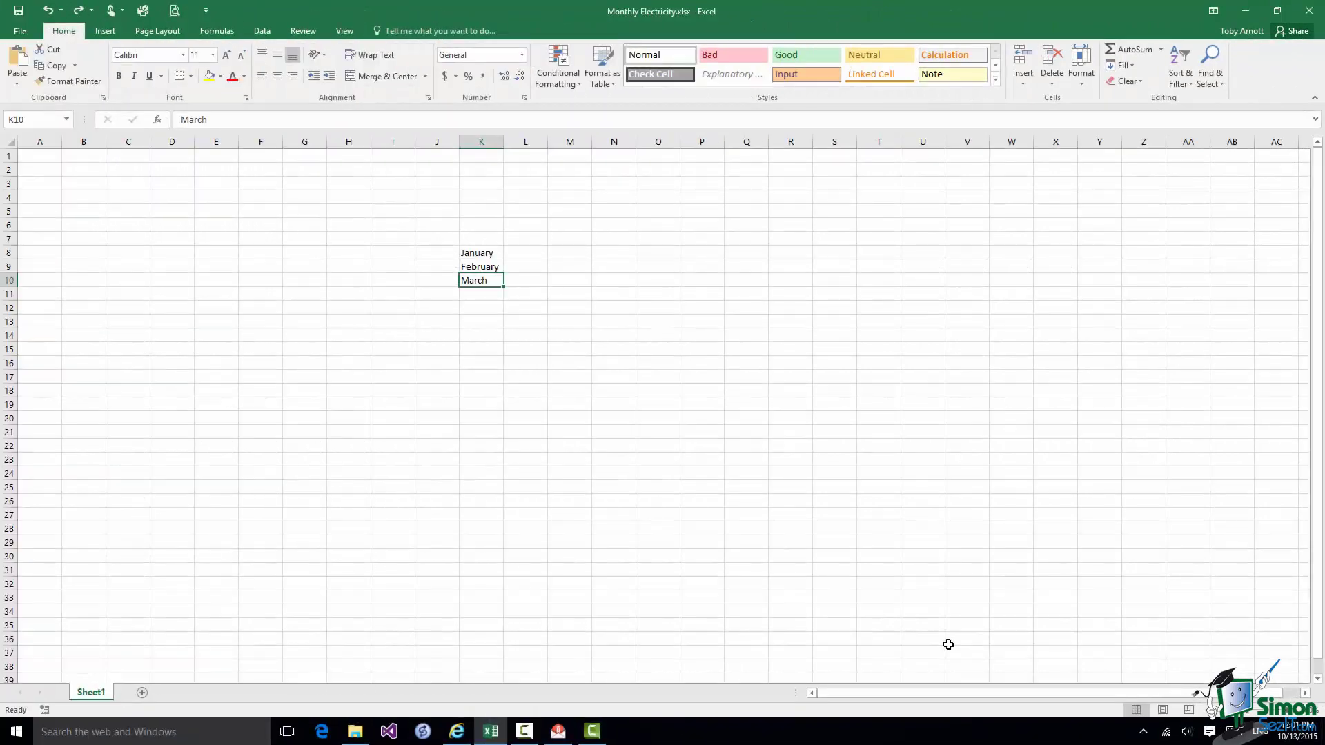
{"action": "left_click", "coordinate": [481, 255]}
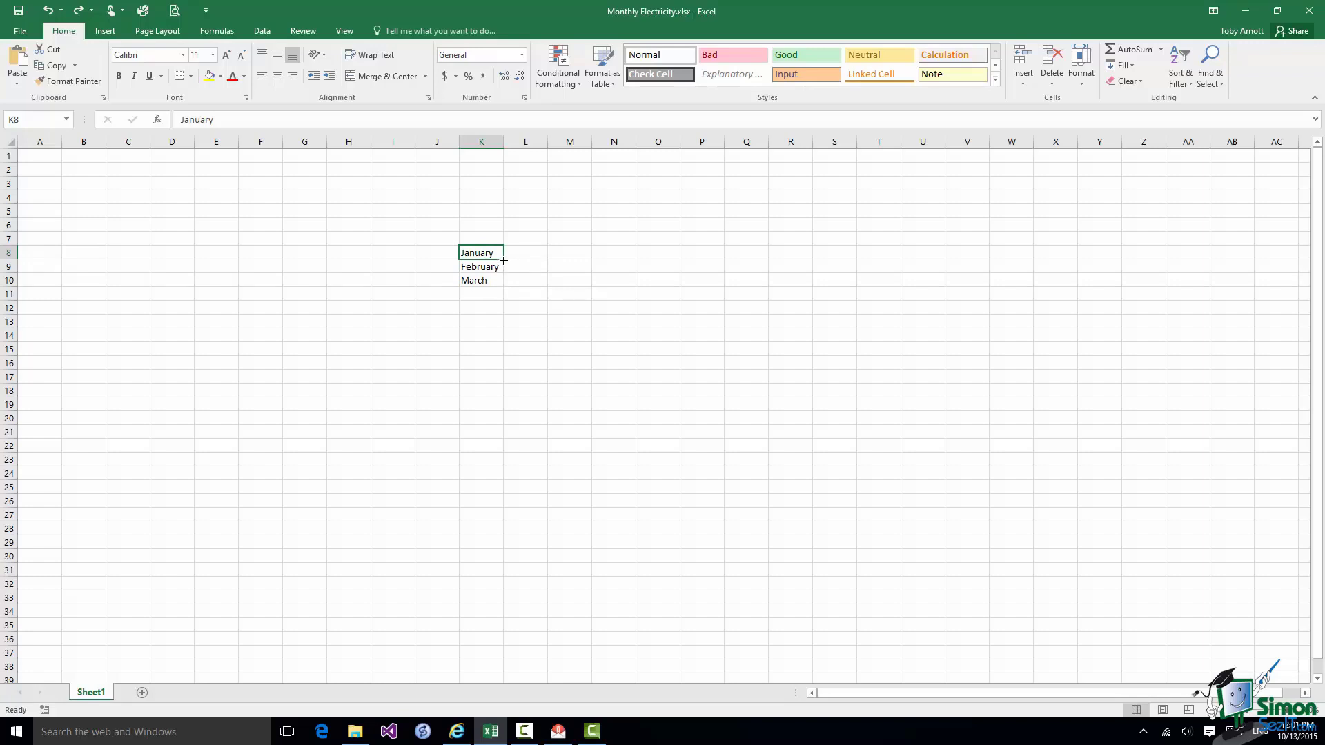
- AutoFill the month names from K8 down to December in K19
{"action": "left_click_drag", "start_coordinate": [504, 260], "coordinate": [493, 411]}
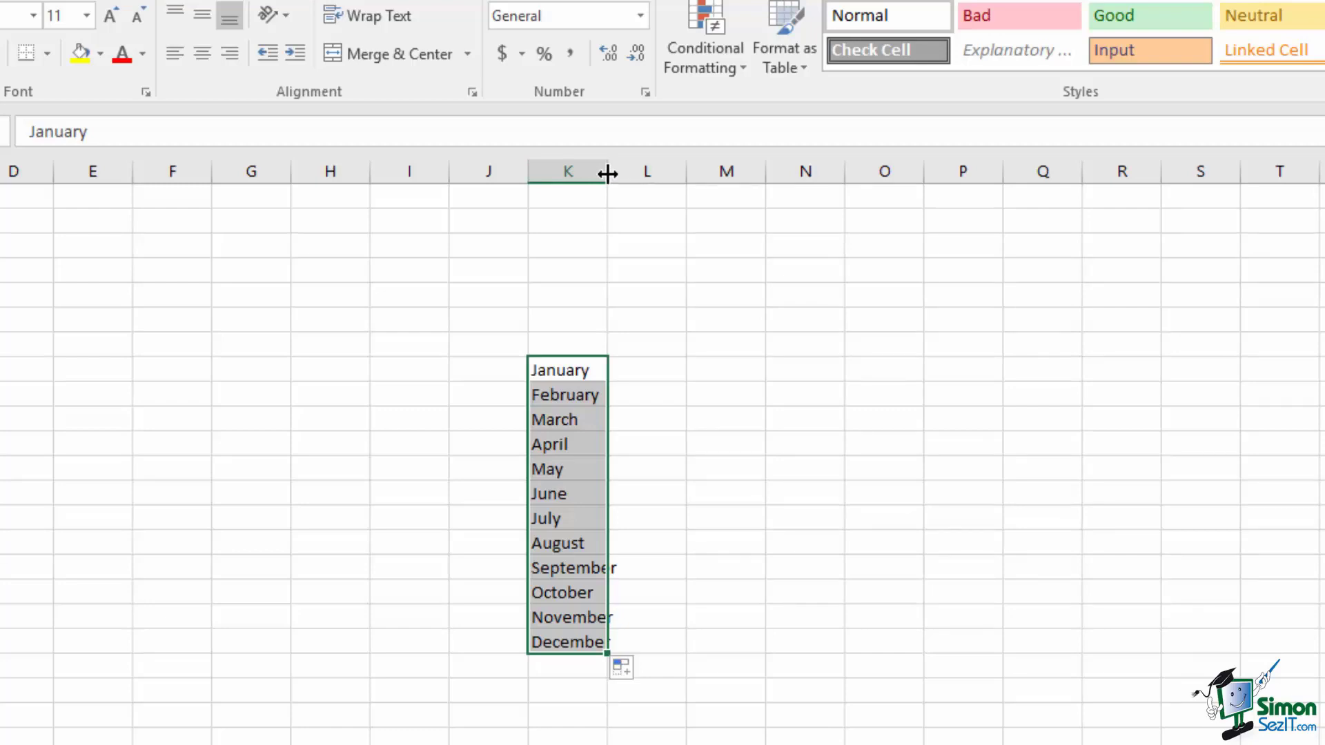
- Narrow column K to about 6.71 so the longer month names overflow
{"action": "left_click_drag", "start_coordinate": [607, 174], "coordinate": [649, 173]}
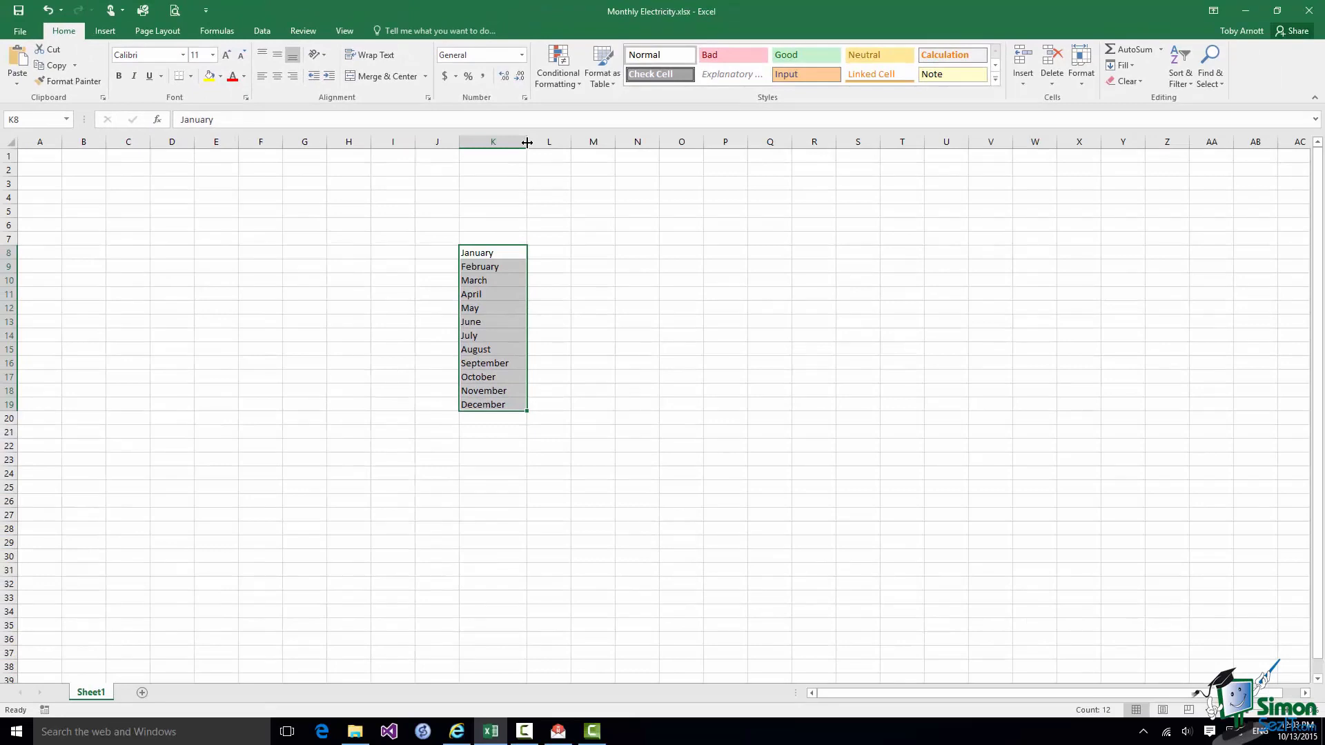
{"action": "left_click_drag", "start_coordinate": [527, 142], "coordinate": [496, 143]}
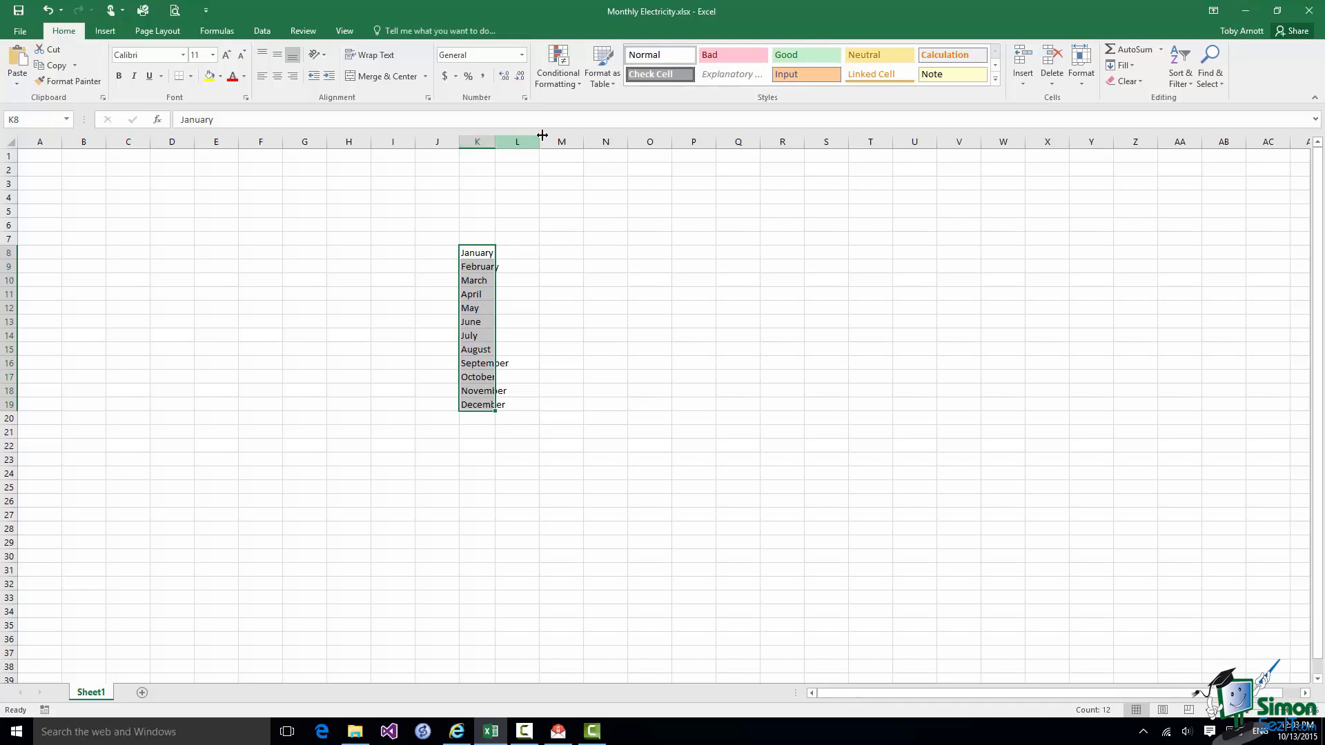
- AutoFit column K's width to fit its longest month name, September
{"action": "left_click", "coordinate": [1082, 83]}
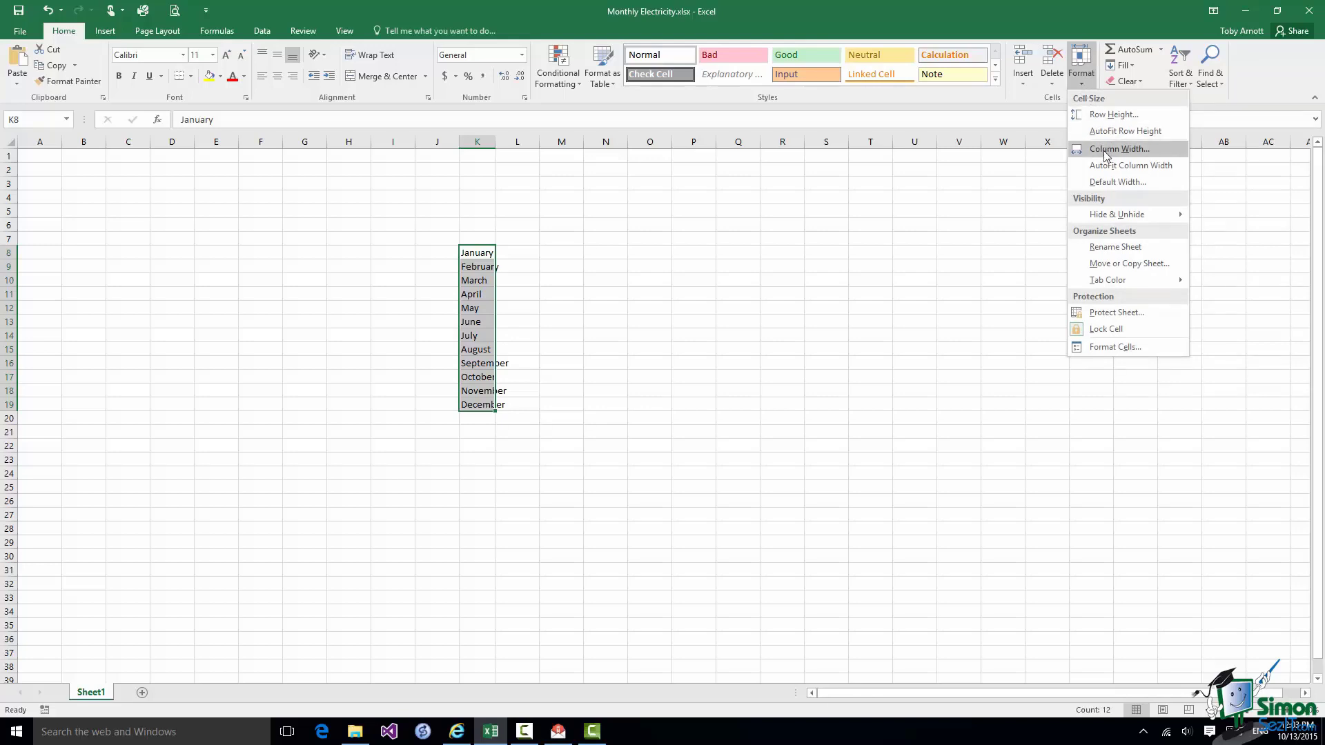
{"action": "left_click", "coordinate": [1152, 169]}
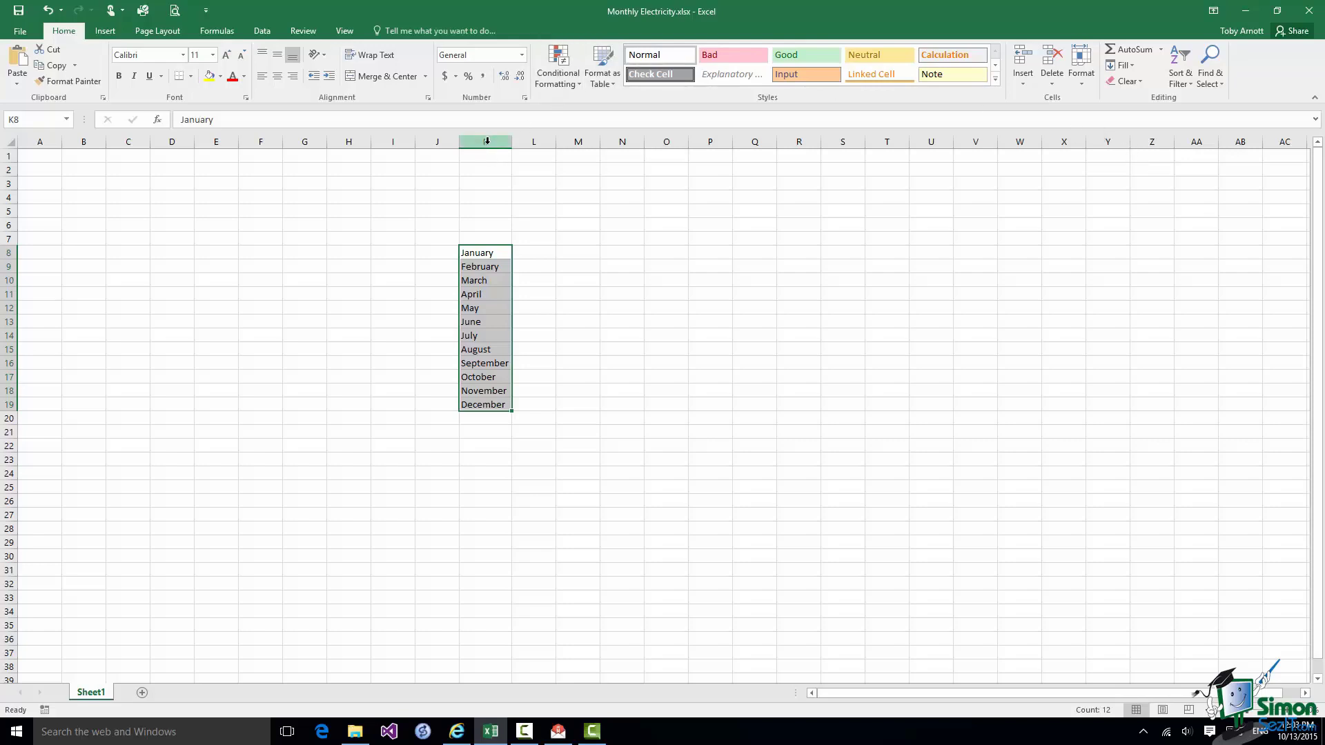
{"action": "left_click_drag", "start_coordinate": [487, 141], "coordinate": [624, 139]}
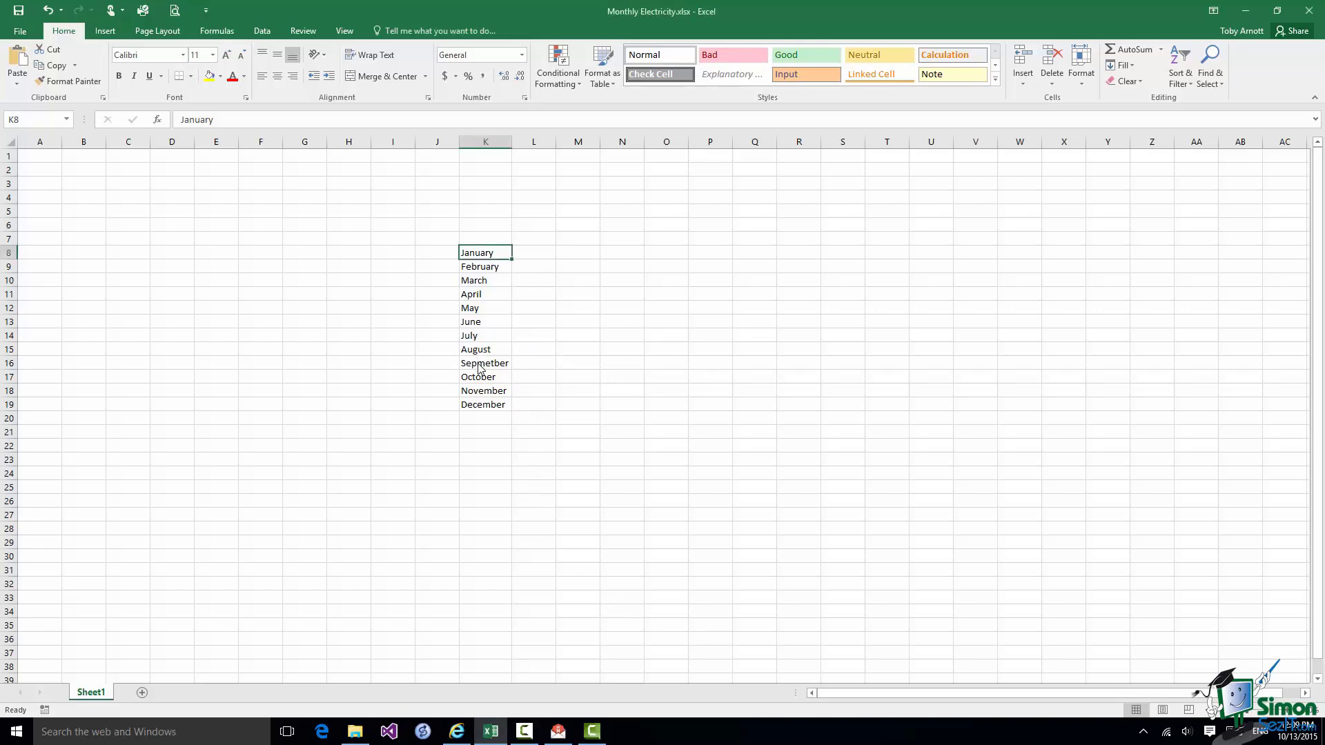
{"action": "key", "text": "Down"}
{"action": "key", "text": "Down"}
{"action": "key", "text": "Down"}
{"action": "key", "text": "Down"}
{"action": "key", "text": "Down"}
{"action": "key", "text": "Down"}
{"action": "key", "text": "Down"}
{"action": "key", "text": "Down"}
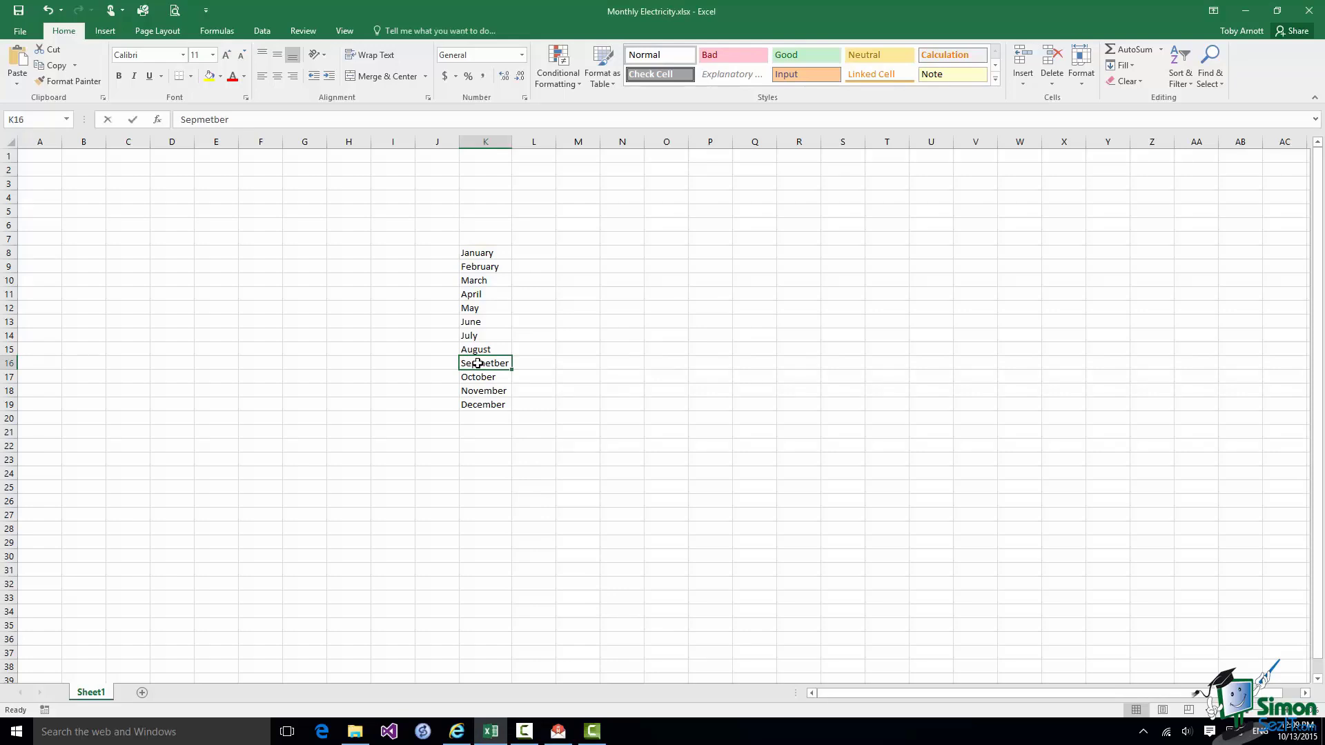
{"action": "type", "text": "S"}
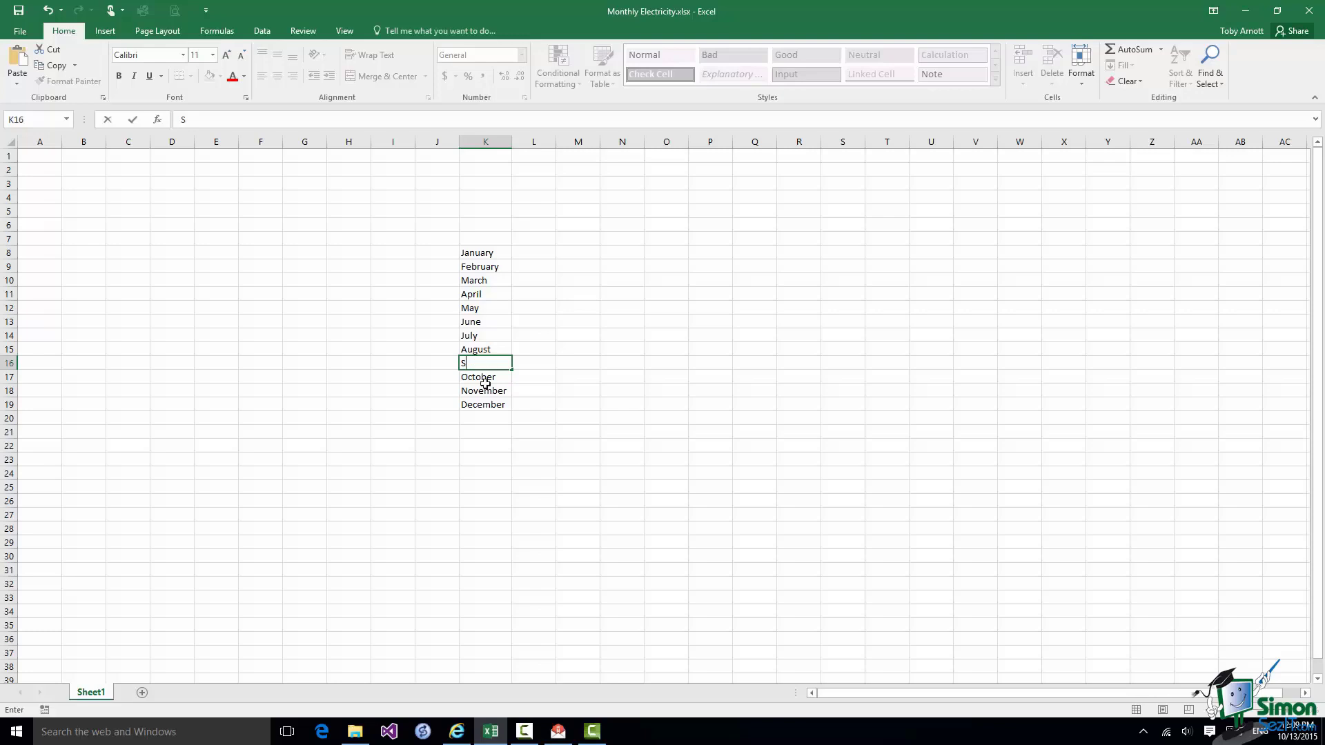
{"action": "left_click", "coordinate": [107, 119]}
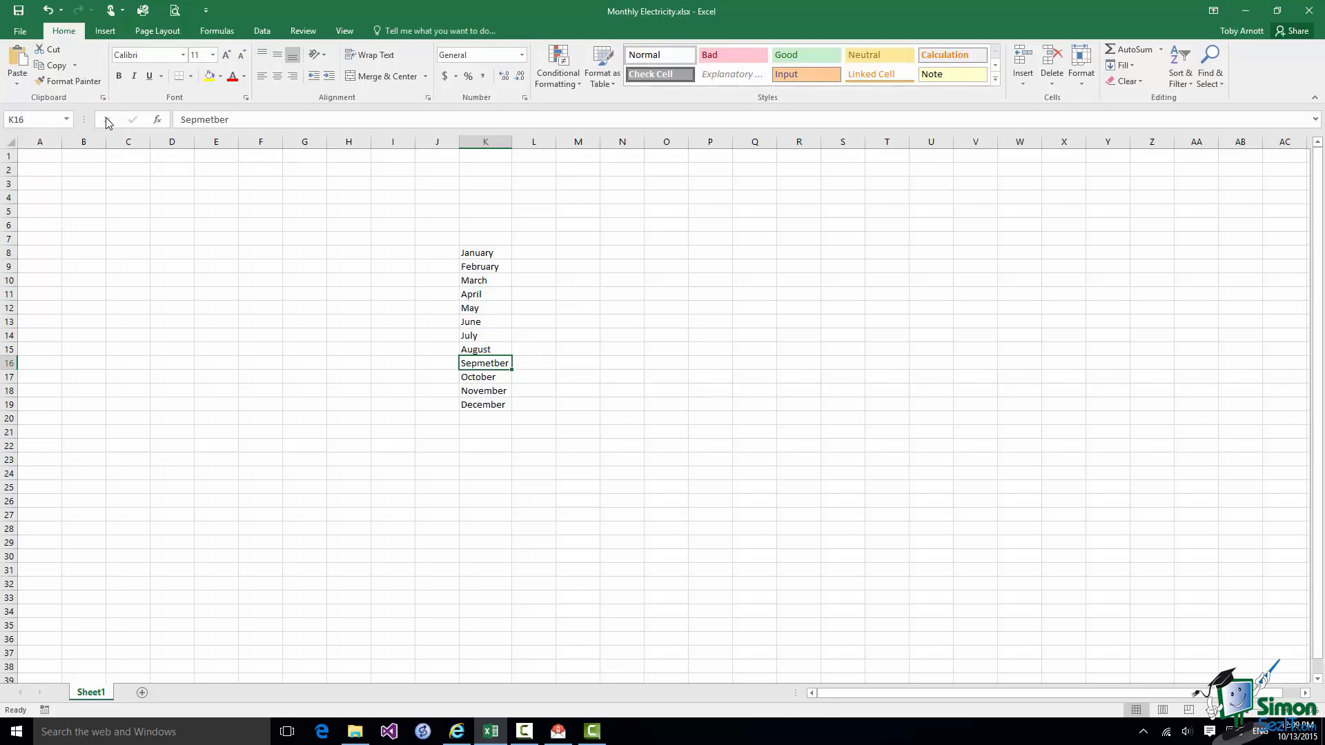
{"action": "left_click", "coordinate": [48, 10]}
{"action": "left_click", "coordinate": [51, 14]}
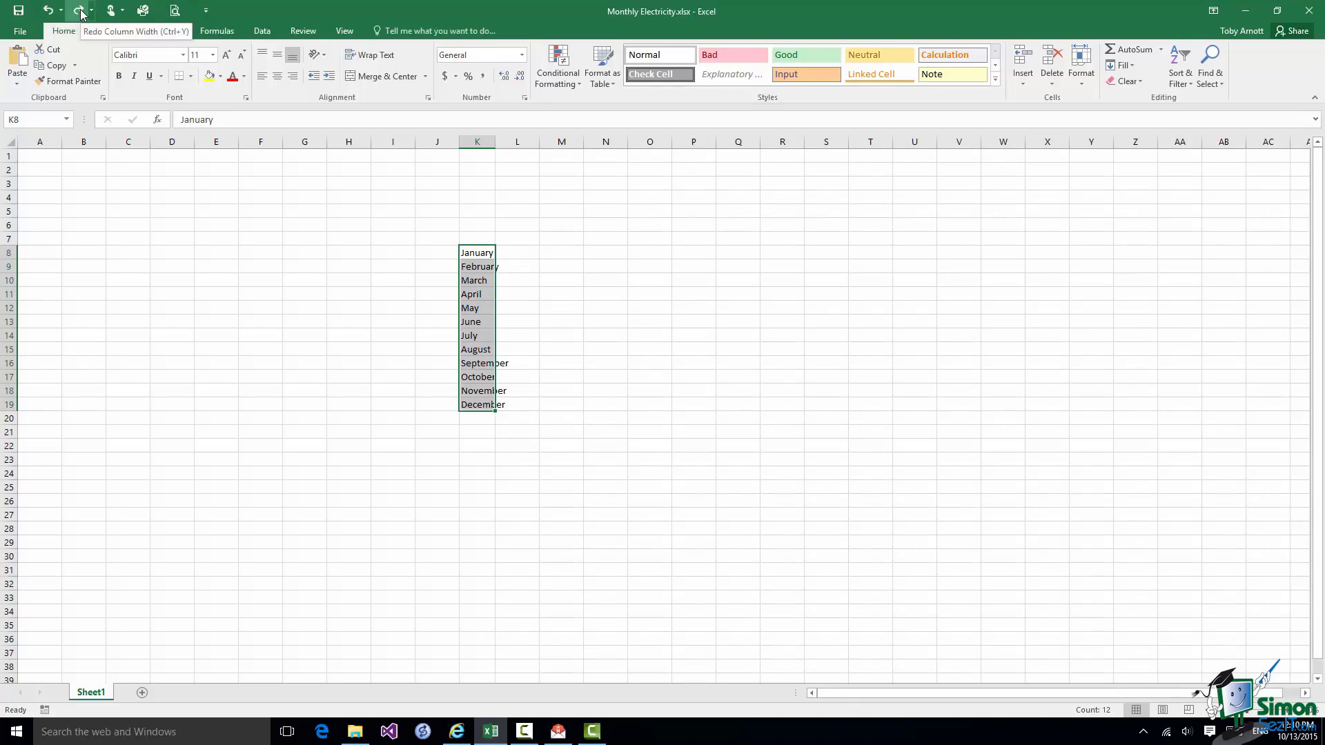
{"action": "left_click", "coordinate": [80, 13]}
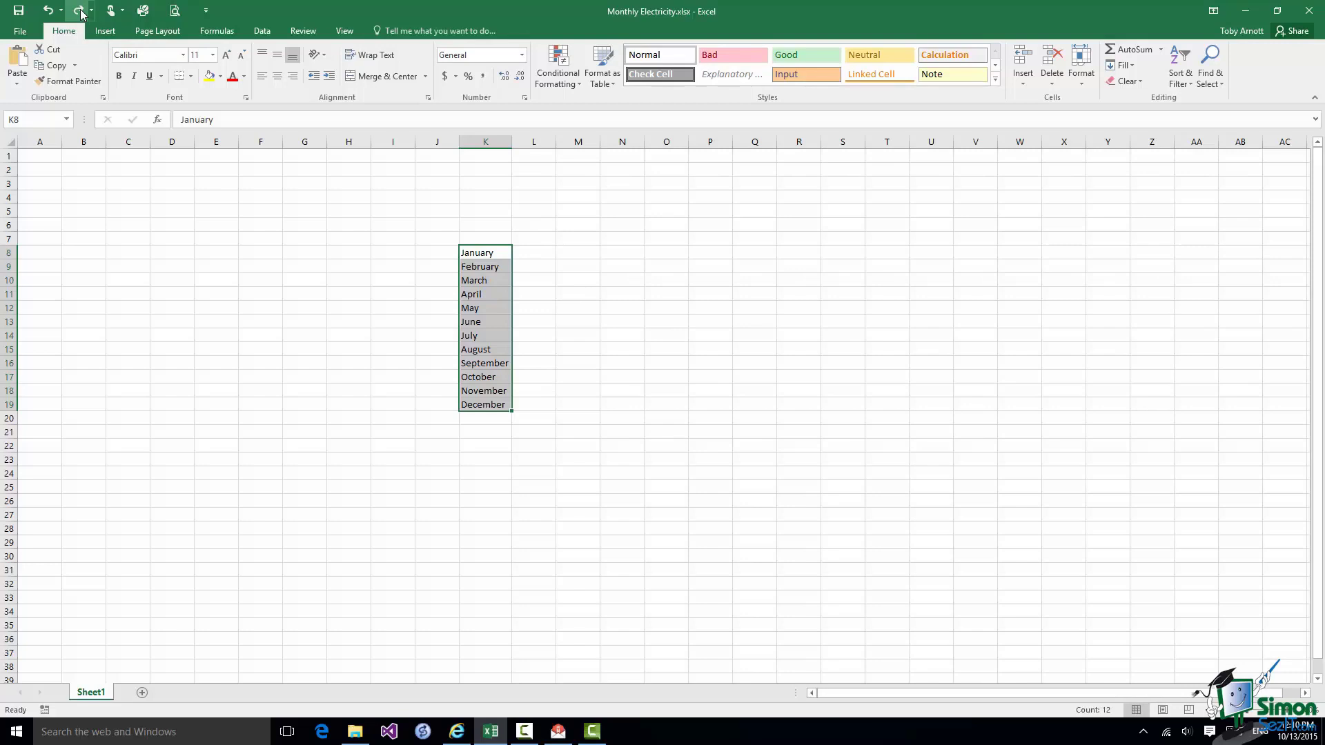
{"action": "left_click", "coordinate": [81, 13]}
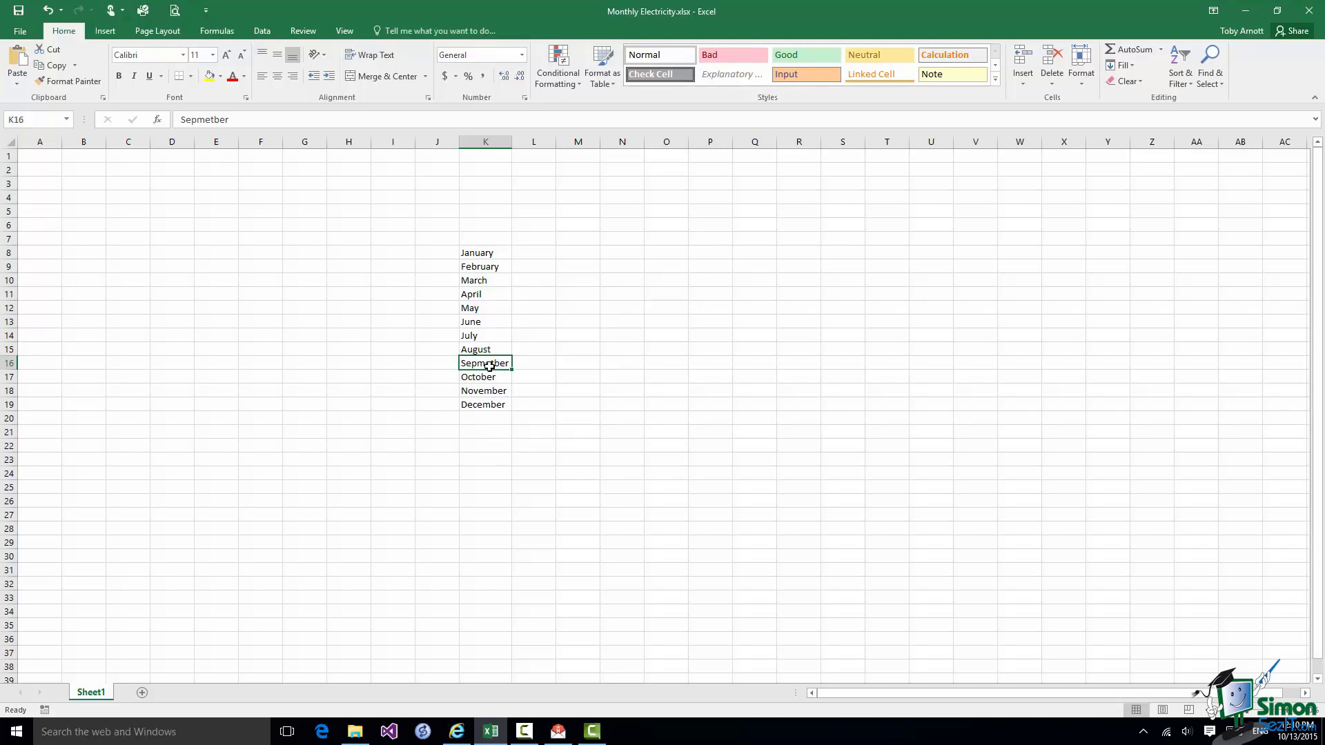
- Correct K16's spelling to 'September' in the formula bar and commit by selecting L8
{"action": "left_click", "coordinate": [214, 118]}
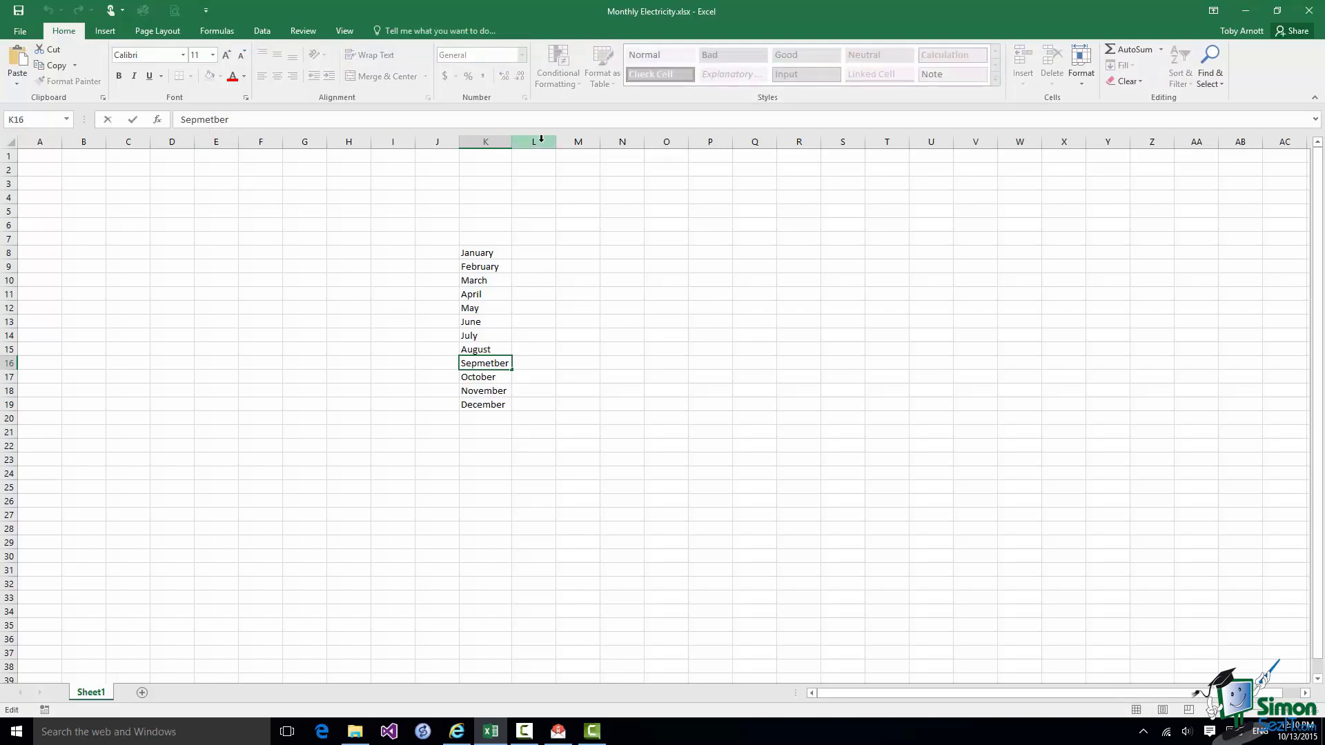
{"action": "key", "text": "BackSpace"}
{"action": "key", "text": "BackSpace"}
{"action": "key", "text": "BackSpace"}
{"action": "type", "text": "tem"}
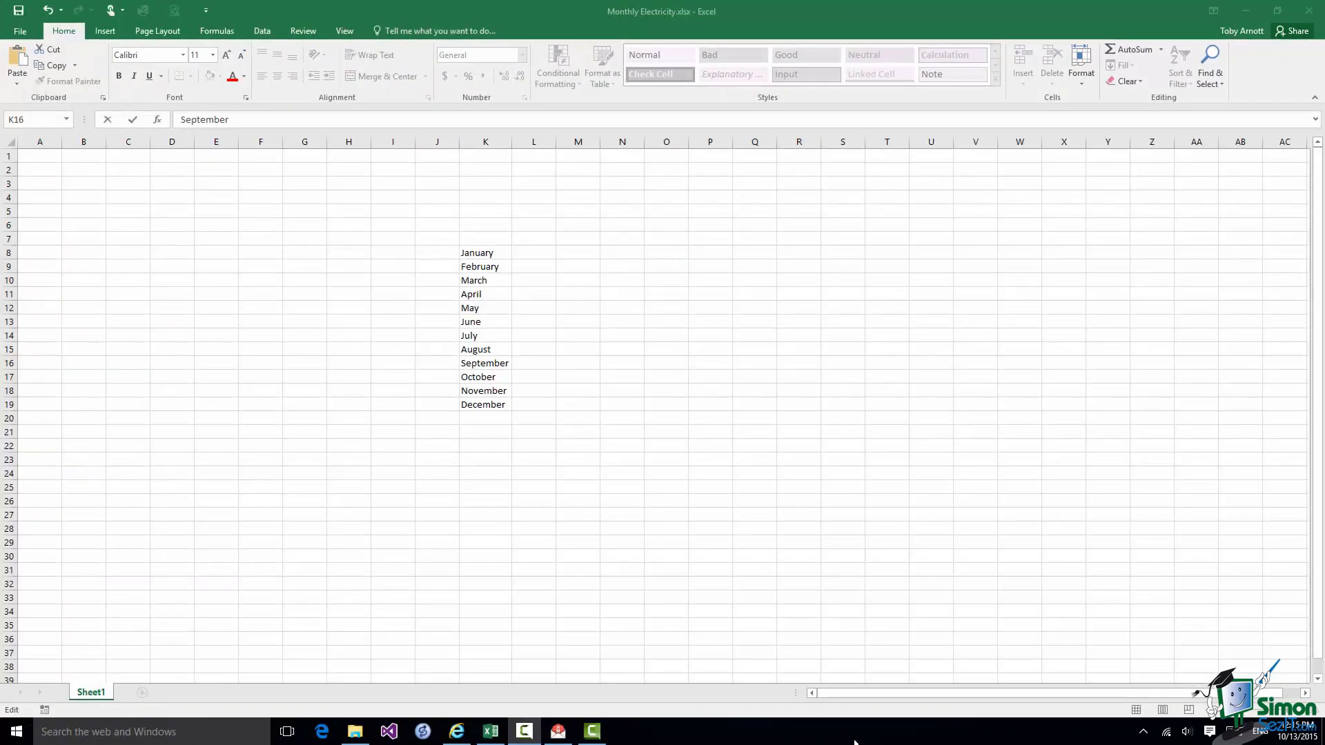
{"action": "left_click", "coordinate": [21, 15]}
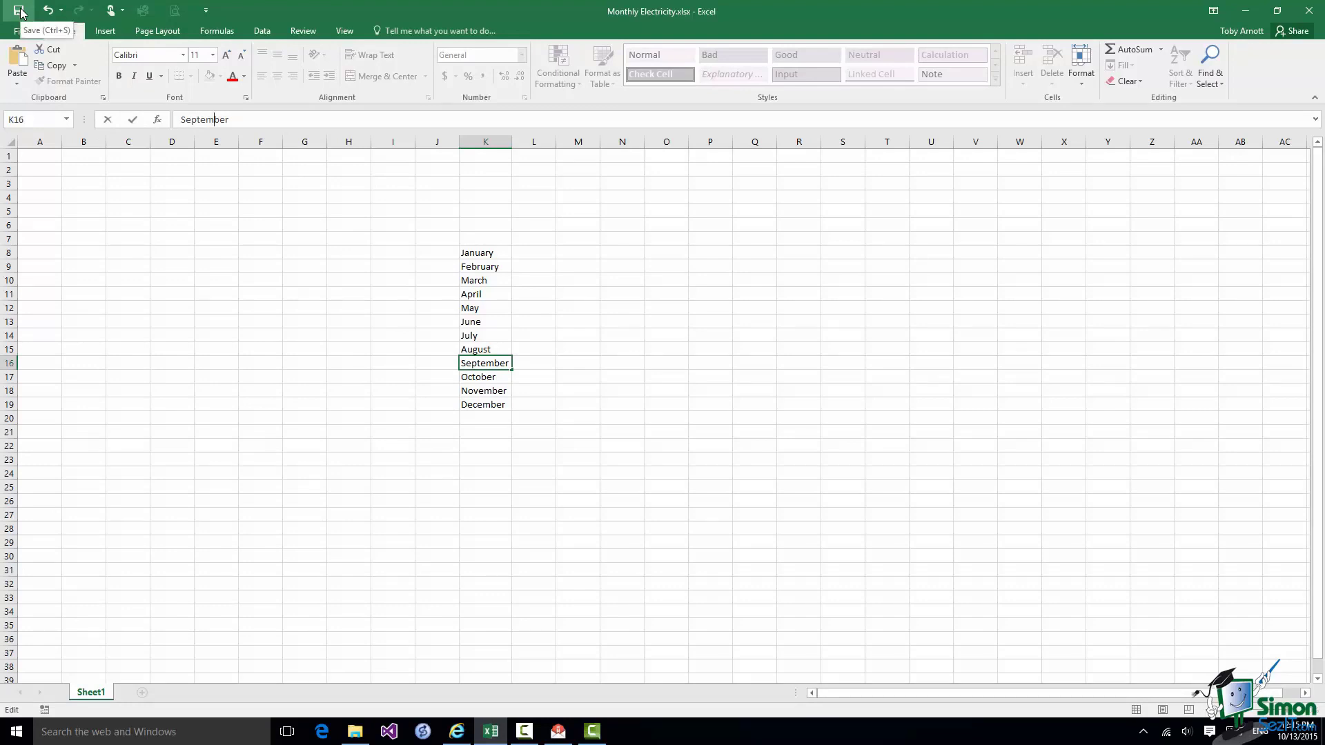
{"action": "left_click", "coordinate": [539, 256]}
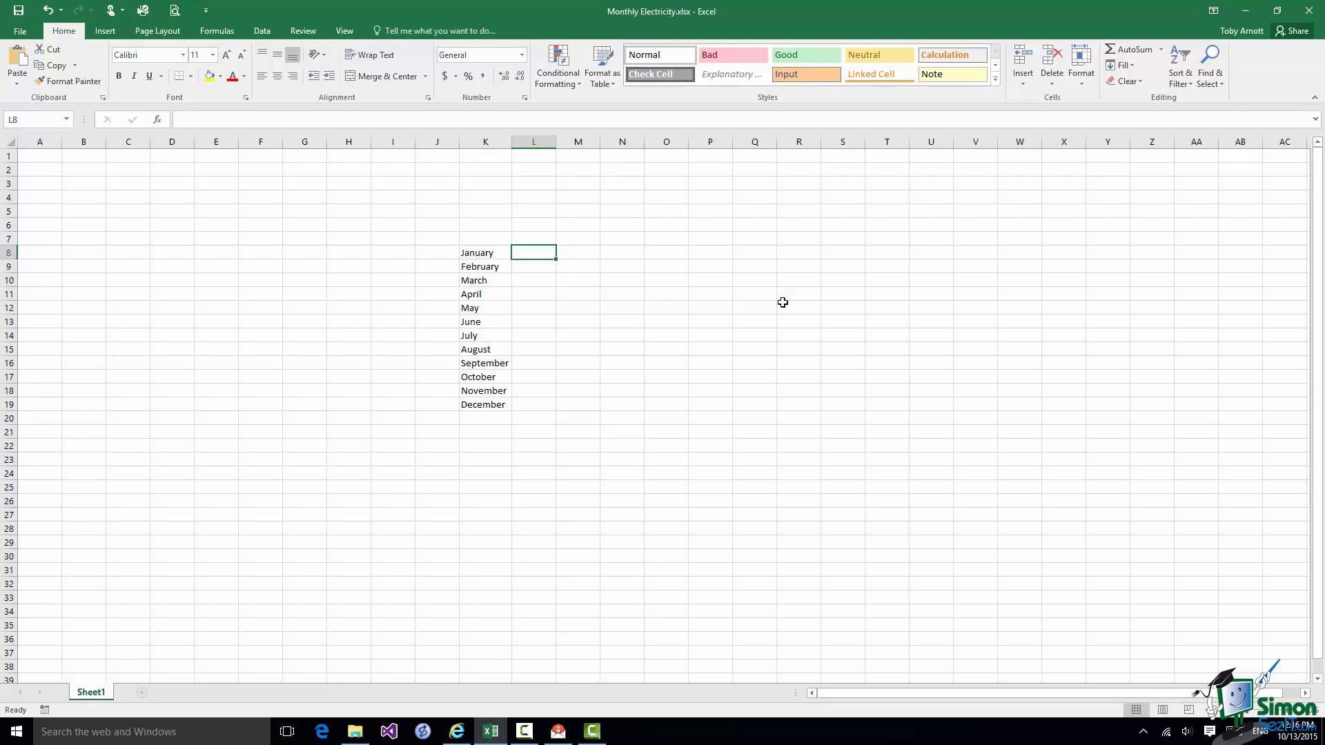
- Enter 124, 126 and 118 in L8:L10 for January through March
{"action": "type", "text": "124"}
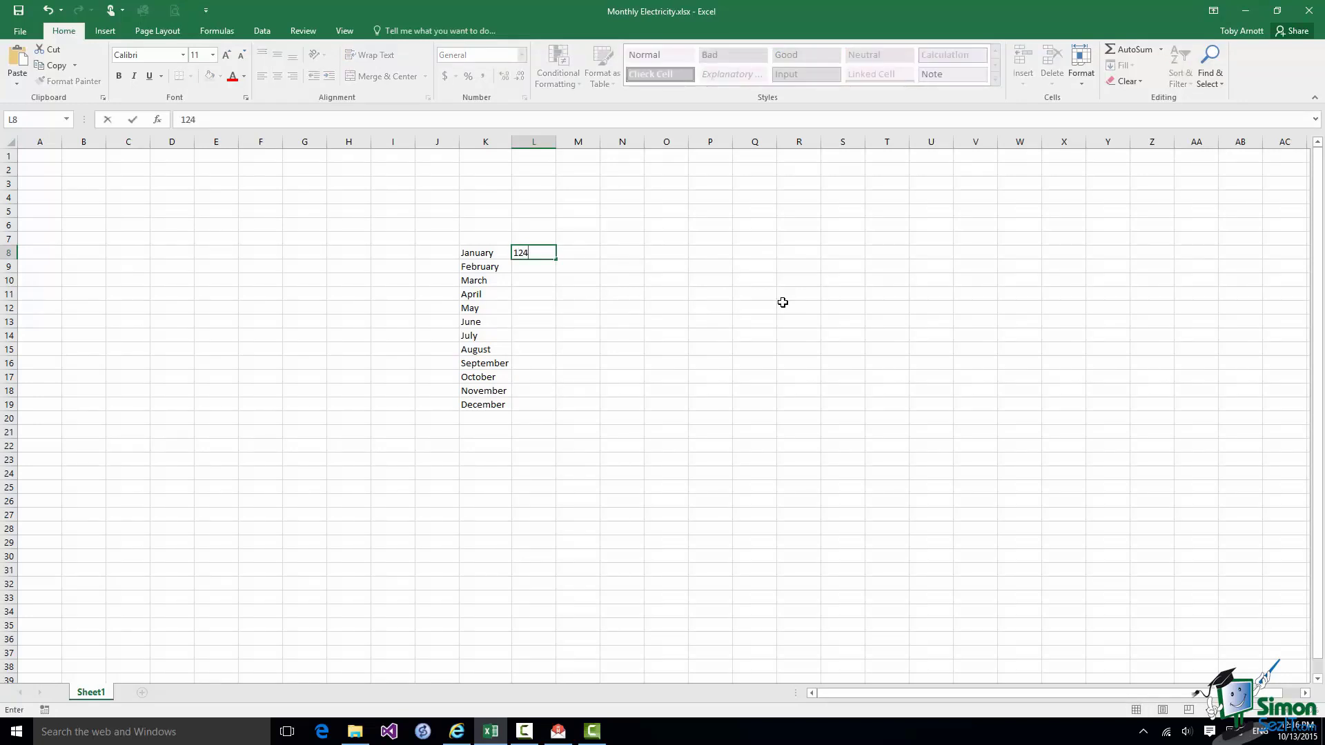
{"action": "key", "text": "Return"}
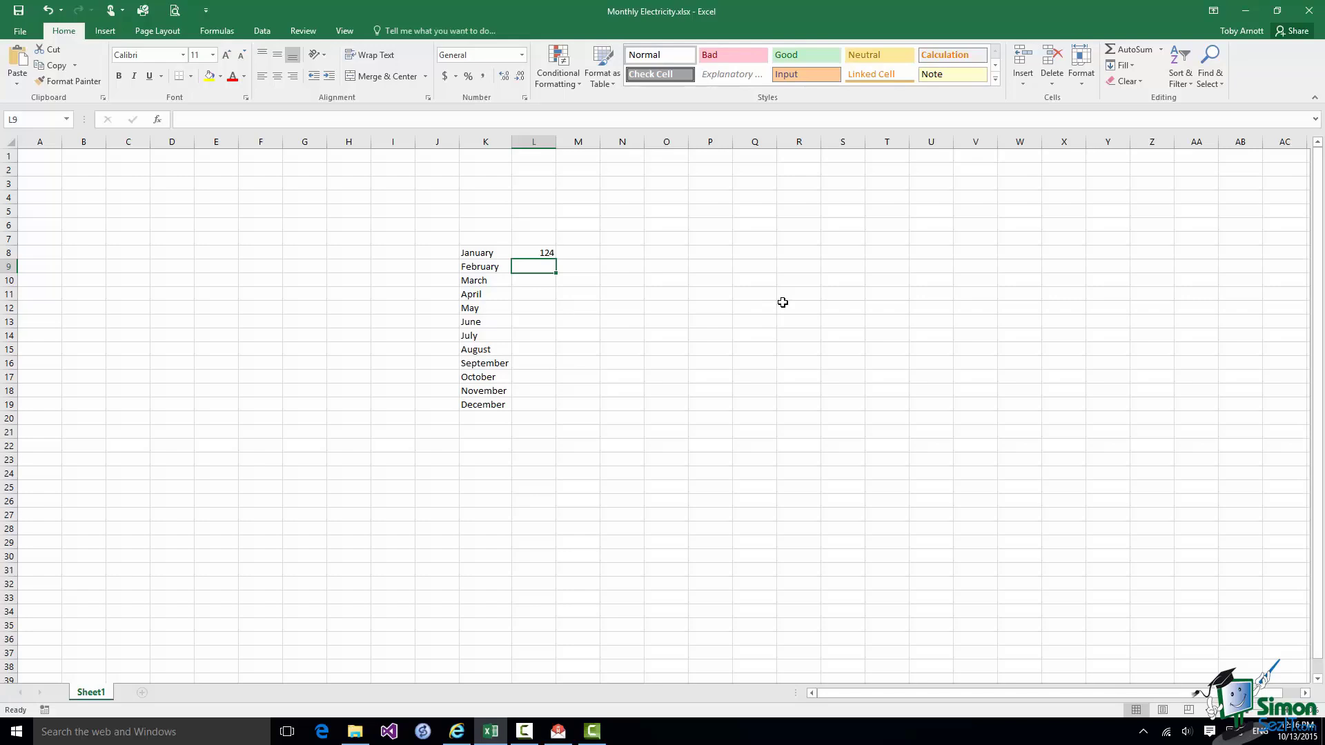
{"action": "type", "text": "12"}
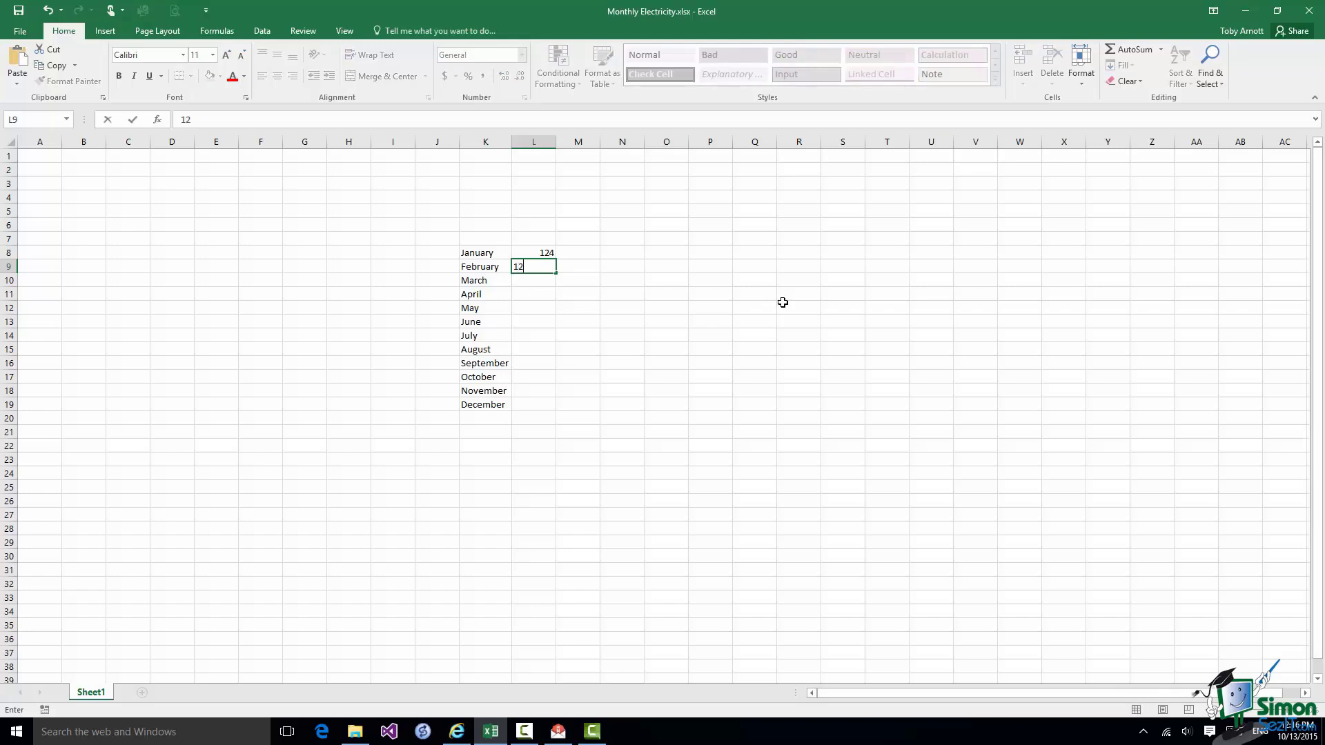
{"action": "type", "text": "6"}
{"action": "key", "text": "Return"}
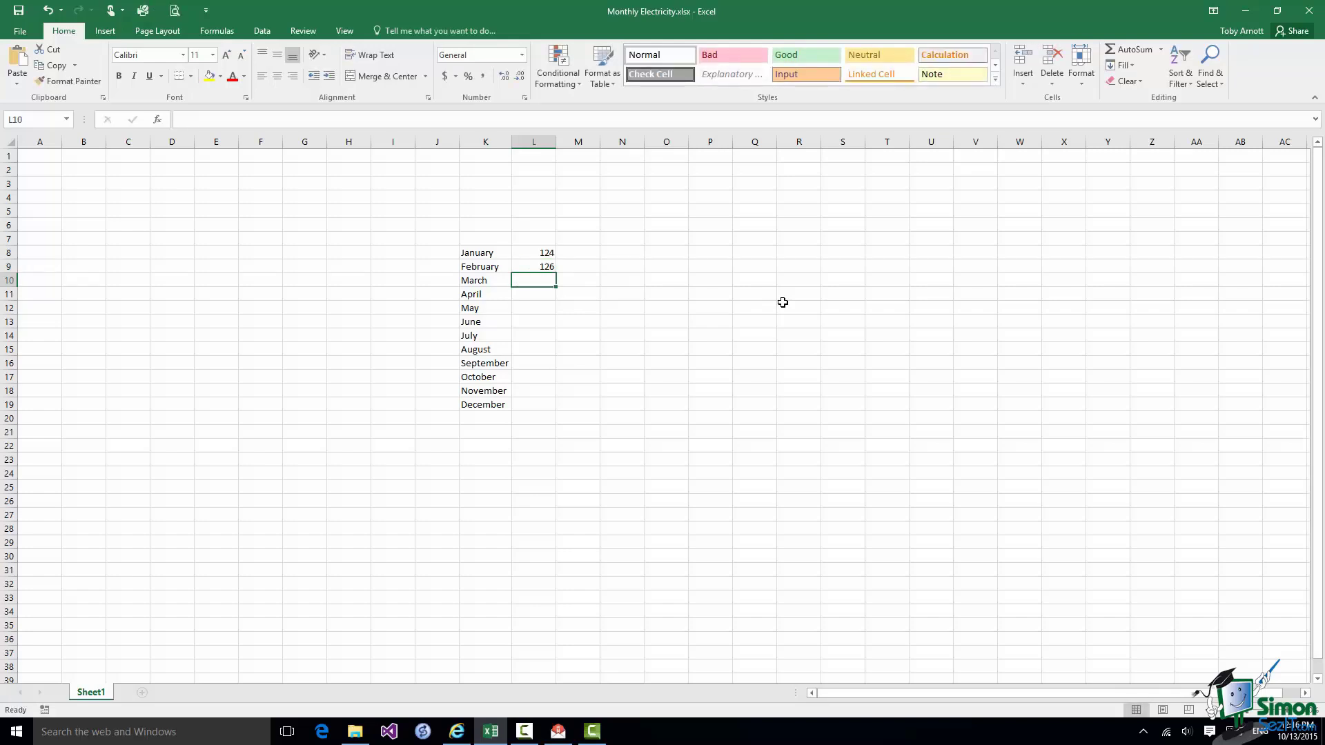
{"action": "type", "text": "118"}
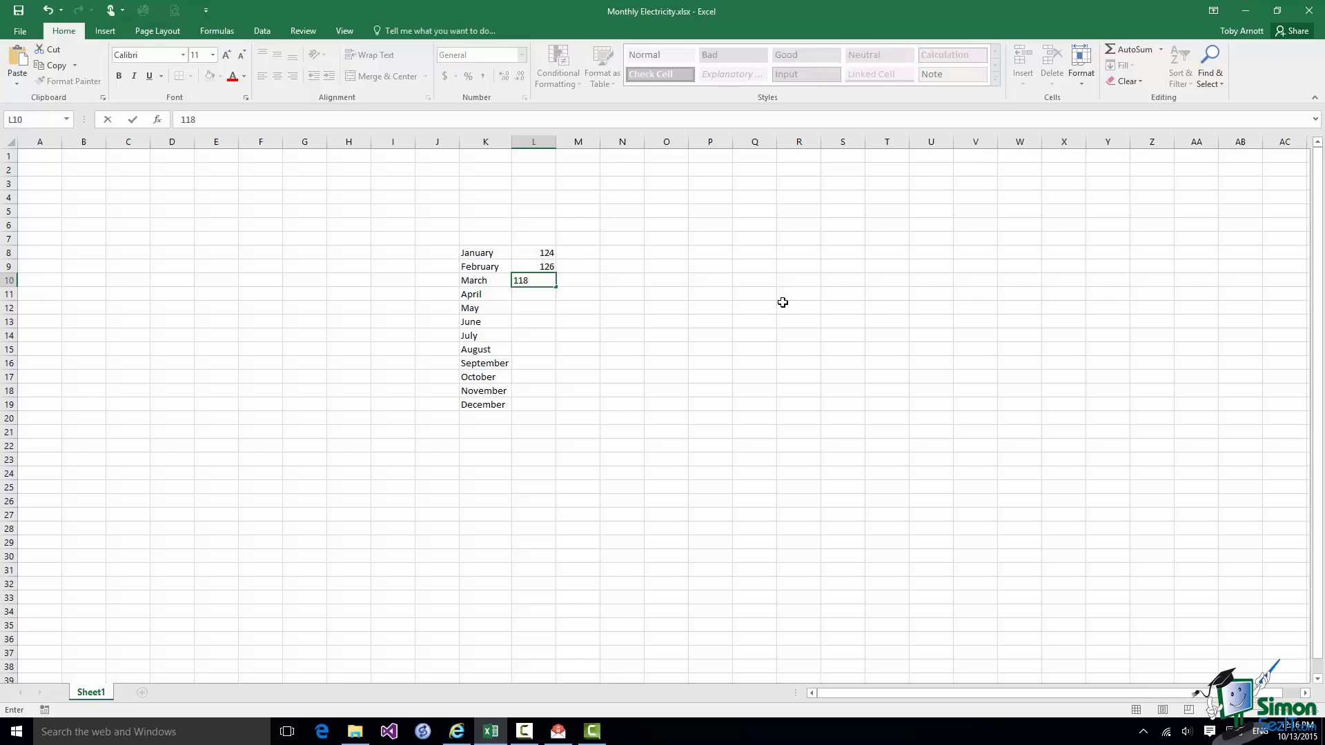
{"action": "key", "text": "Return"}
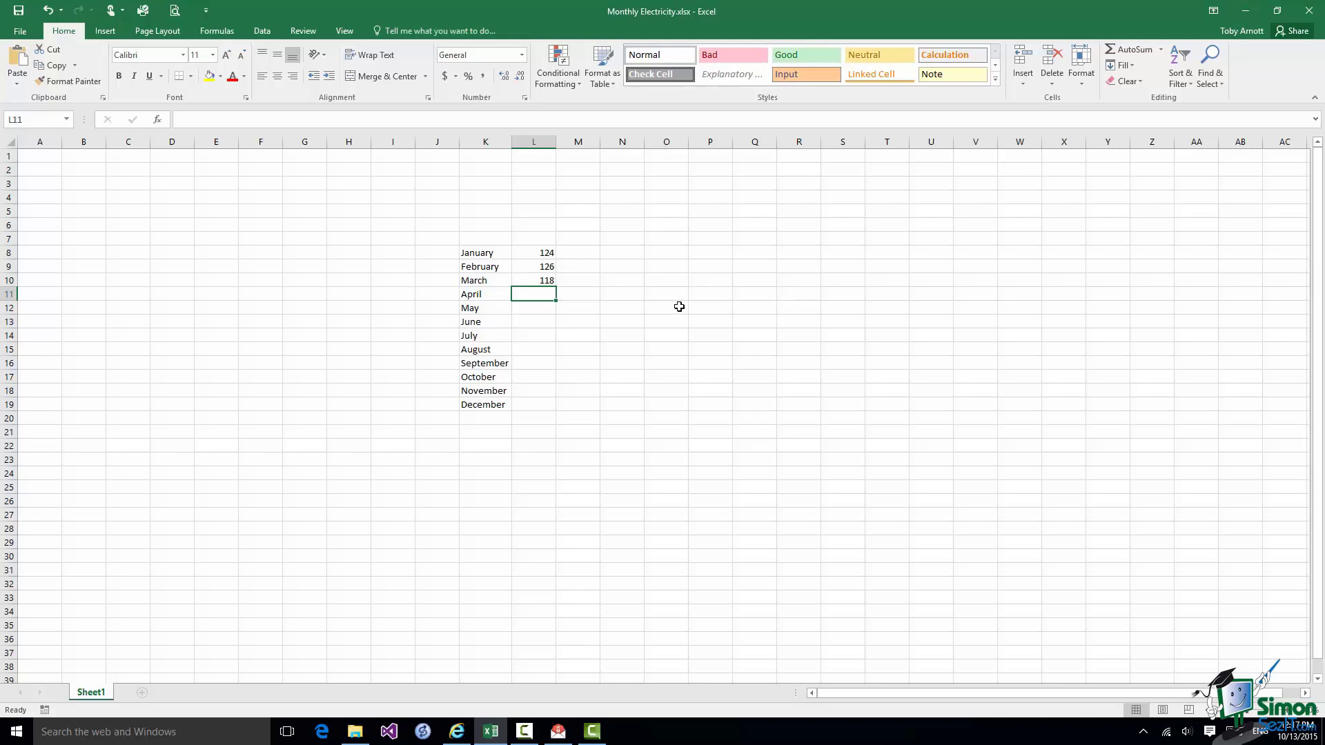
- Open Format Cells for cell L8 (124) from its shortcut menu
{"action": "left_click", "coordinate": [541, 253]}
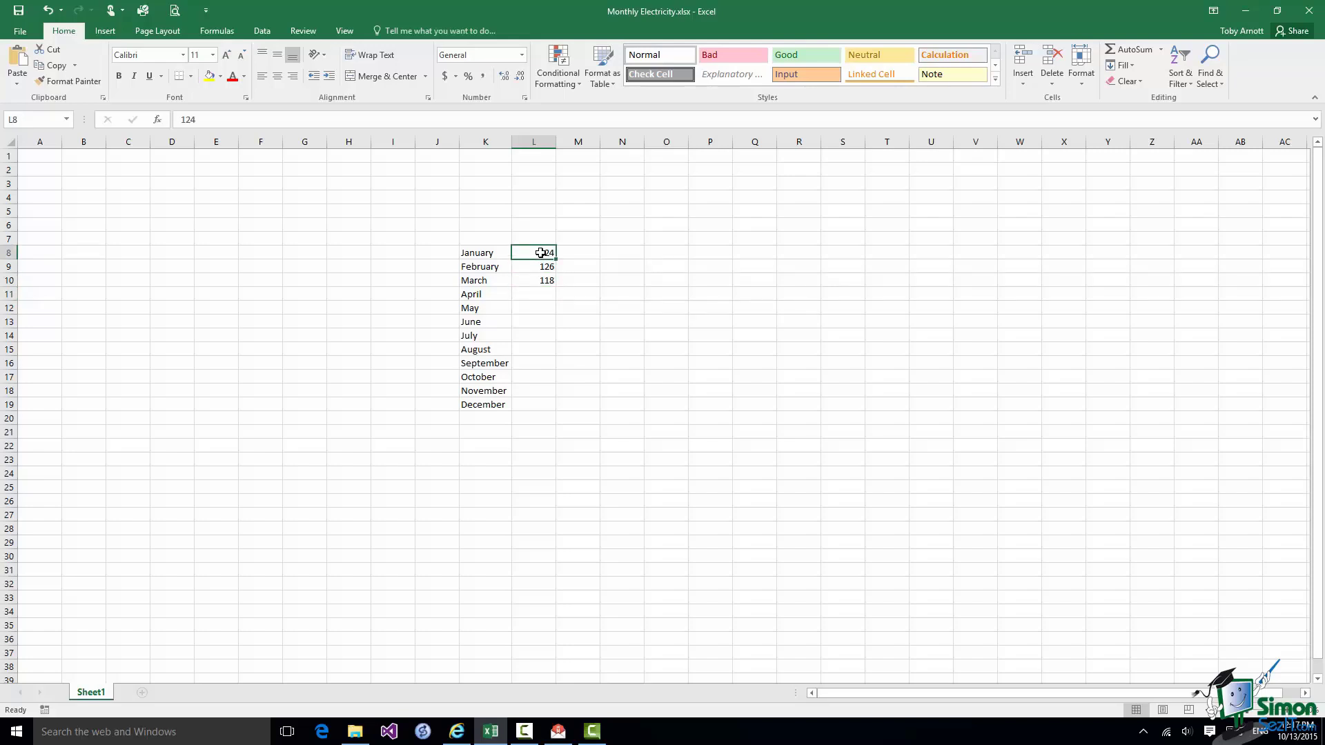
{"action": "right_click", "coordinate": [541, 254]}
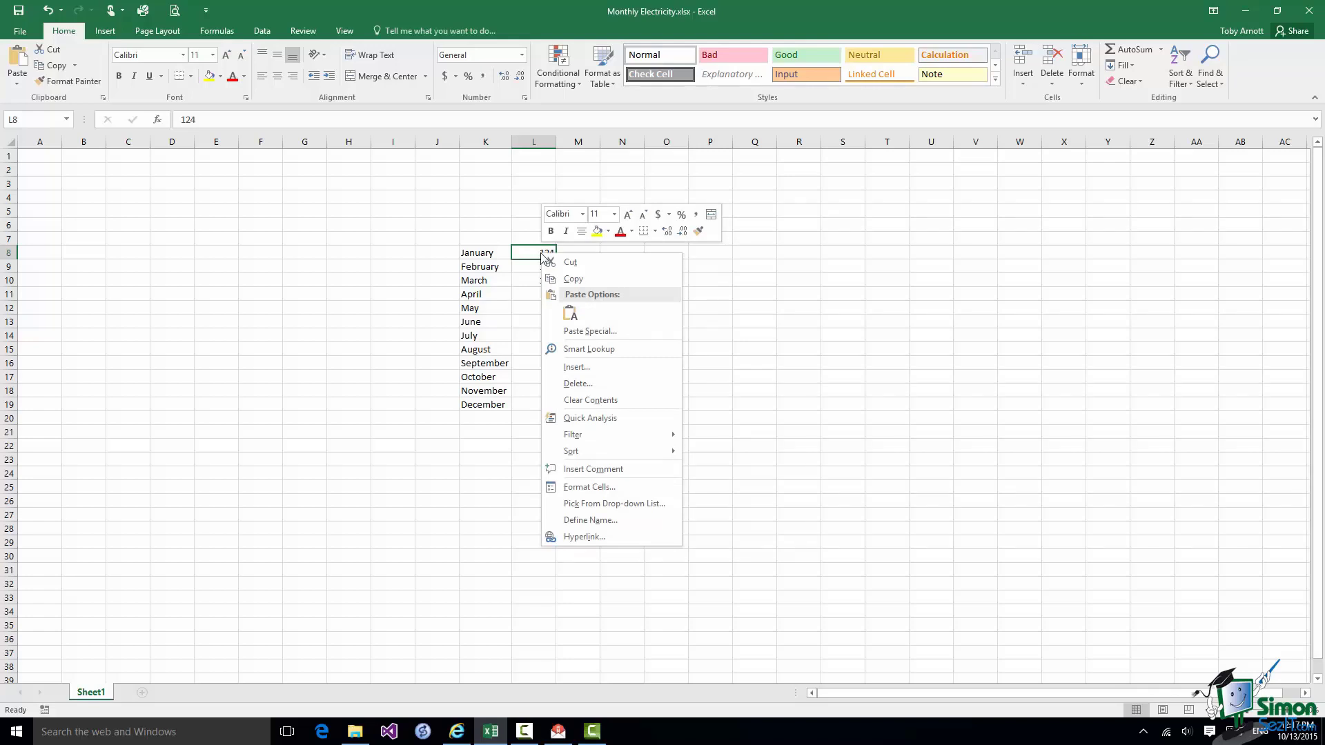
{"action": "left_click", "coordinate": [610, 487]}
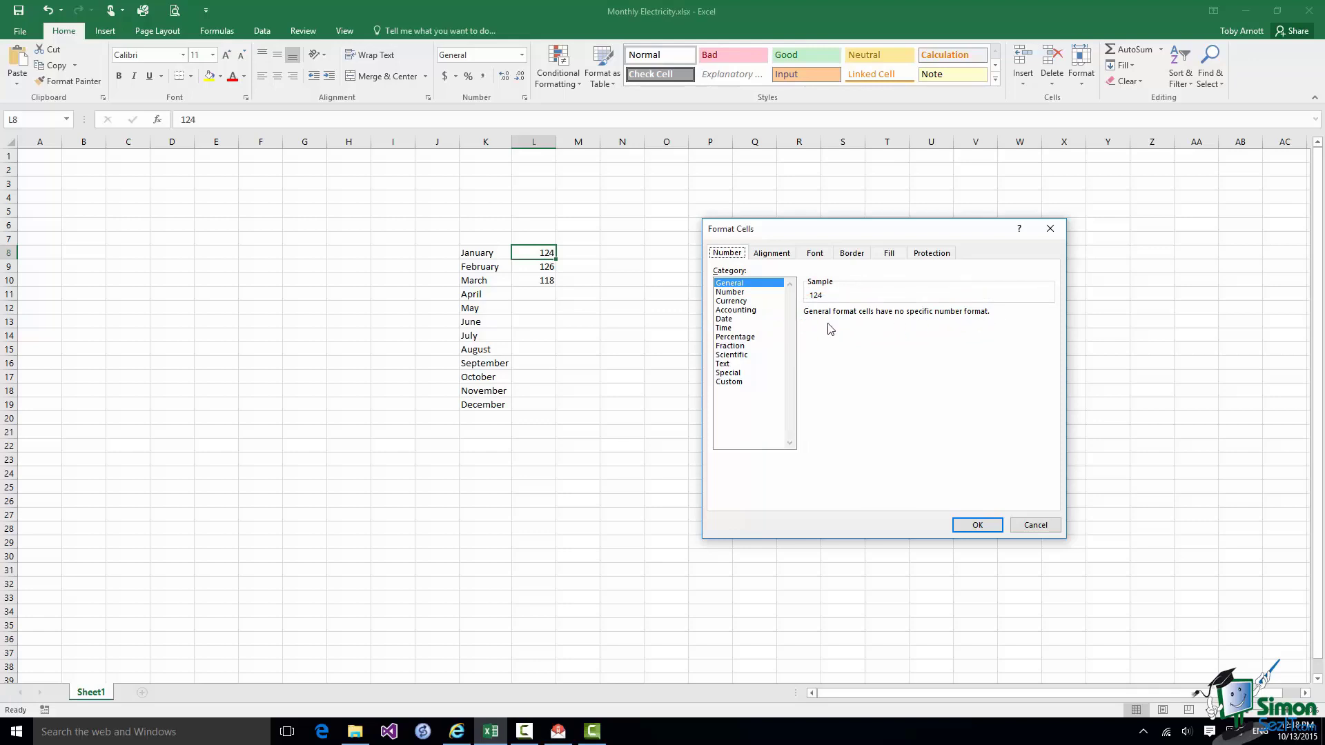
- Format L8 as Currency with the $ symbol and 2 decimals, showing $124.00
{"action": "left_click", "coordinate": [735, 302]}
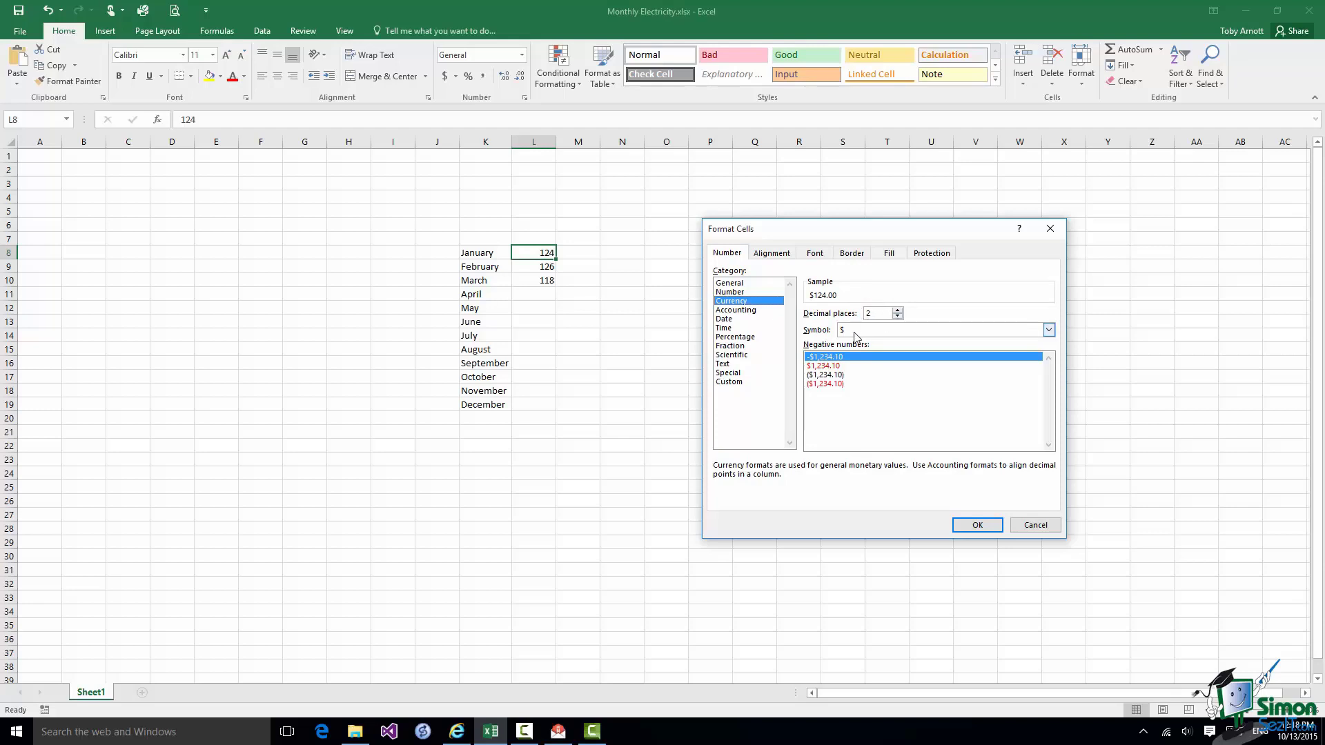
{"action": "left_click", "coordinate": [1049, 330]}
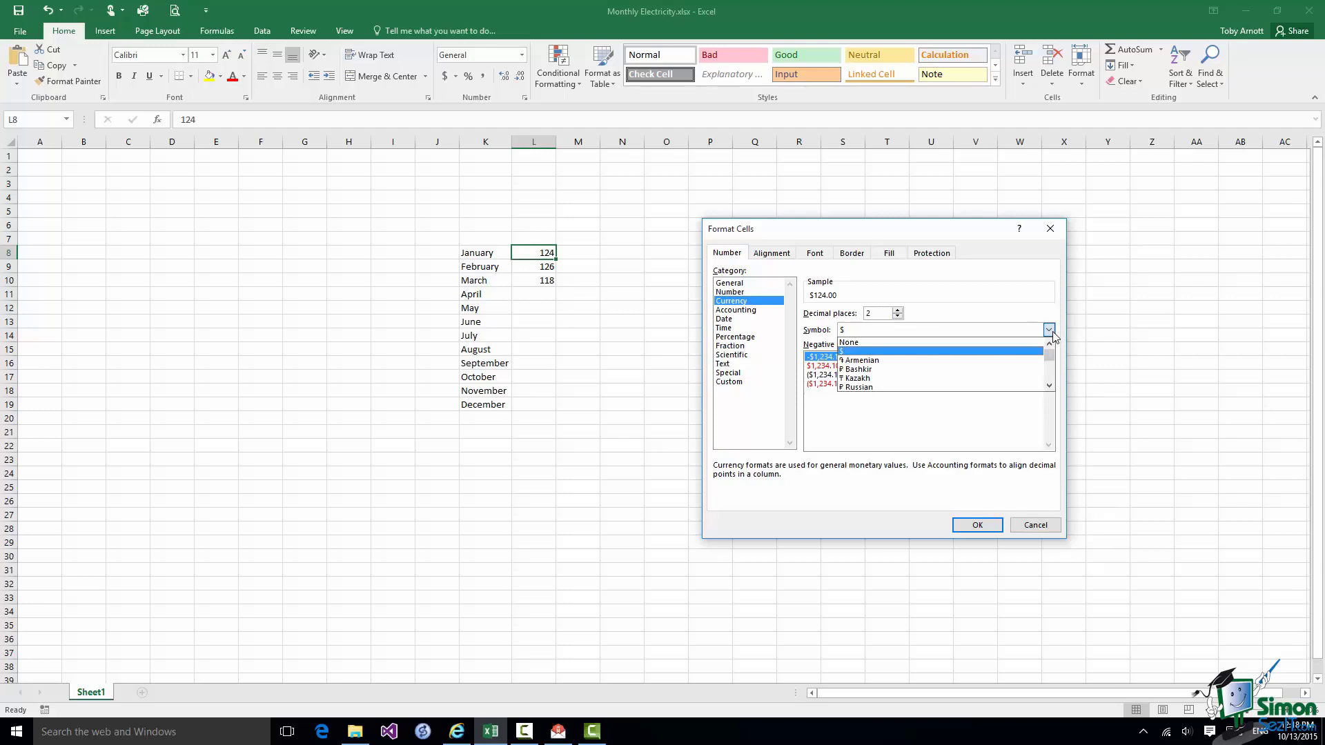
{"action": "left_click", "coordinate": [861, 352]}
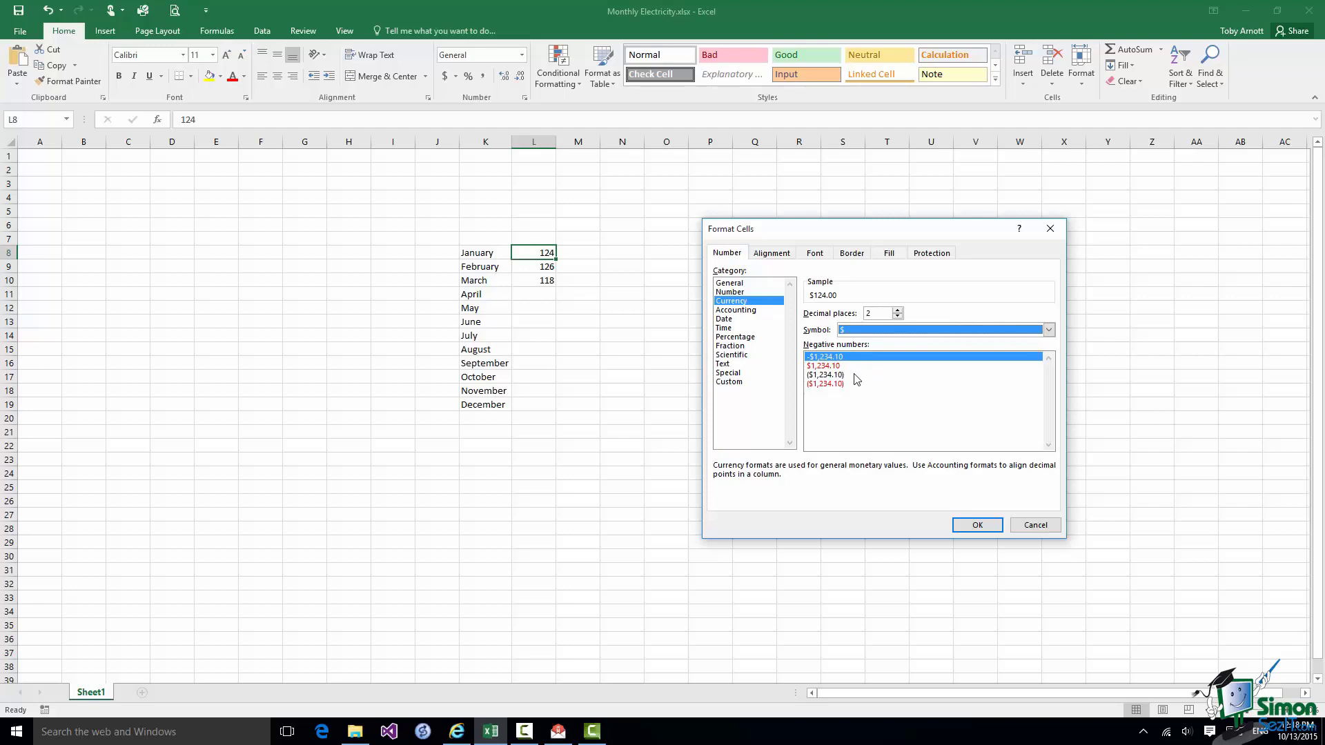
{"action": "left_click", "coordinate": [979, 527]}
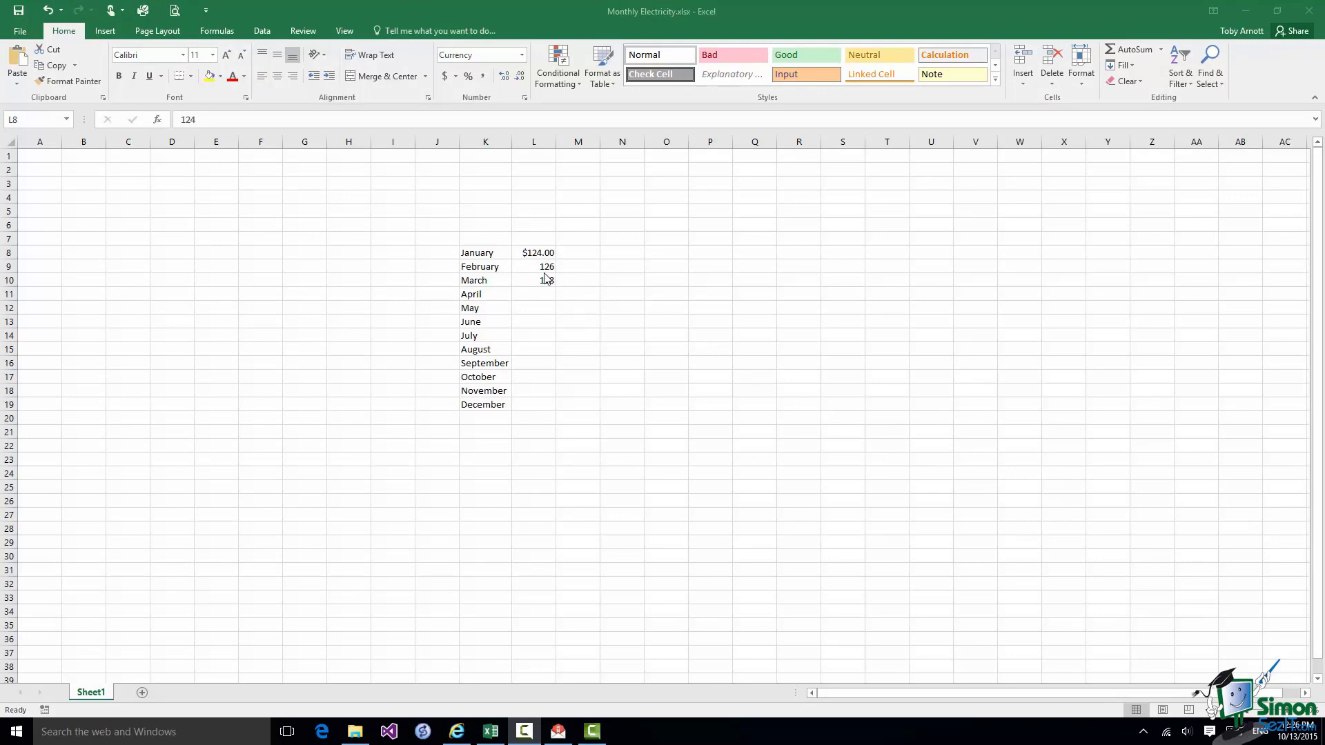
- Format L9:L10 as Currency with the $ symbol, showing $126.00 and $118.00
{"action": "left_click", "coordinate": [539, 257]}
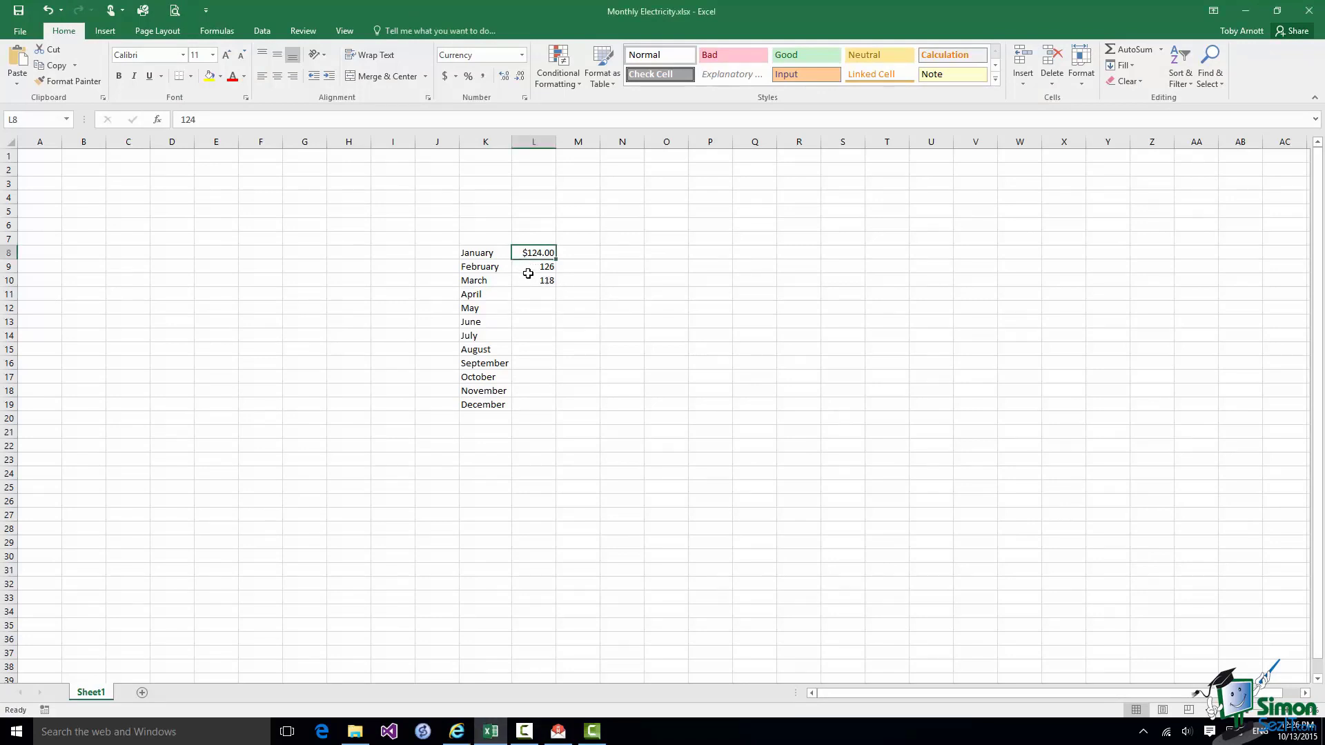
{"action": "left_click", "coordinate": [526, 266]}
{"action": "left_click_drag", "start_coordinate": [527, 267], "coordinate": [527, 276]}
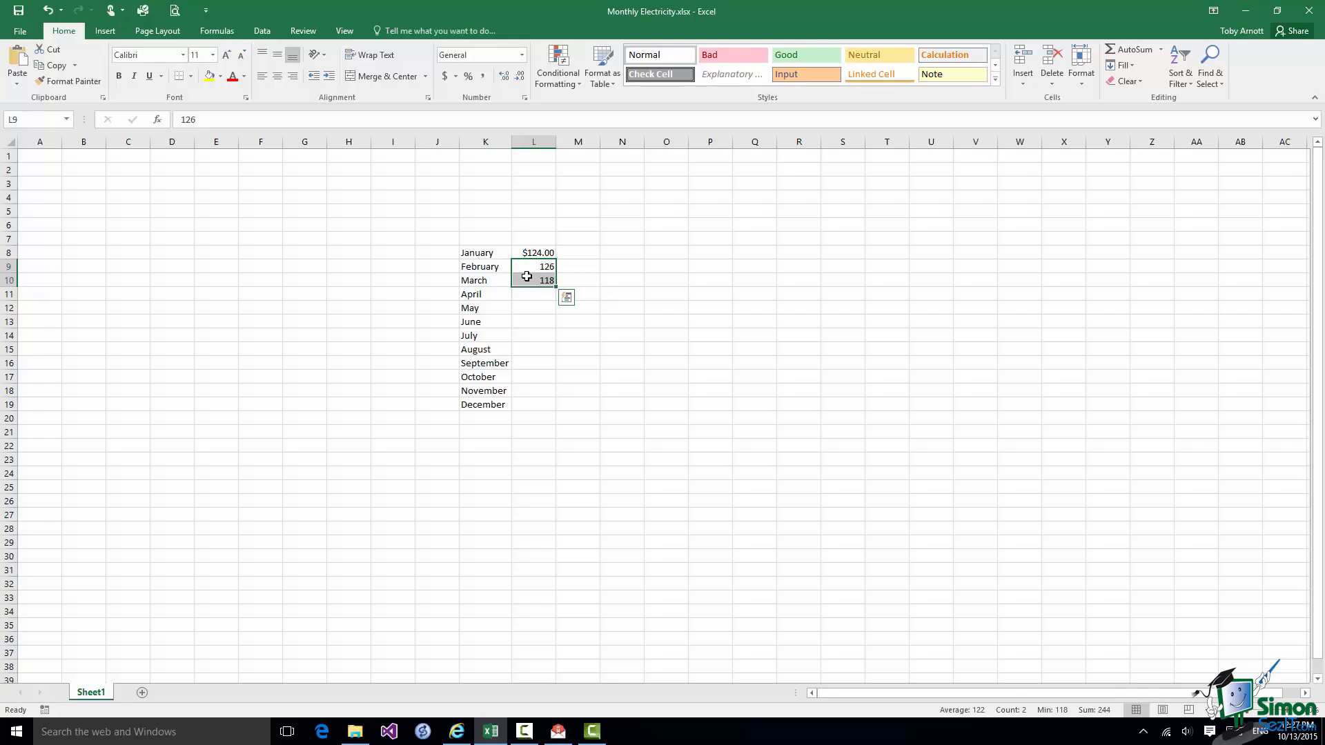
{"action": "left_click", "coordinate": [1083, 81]}
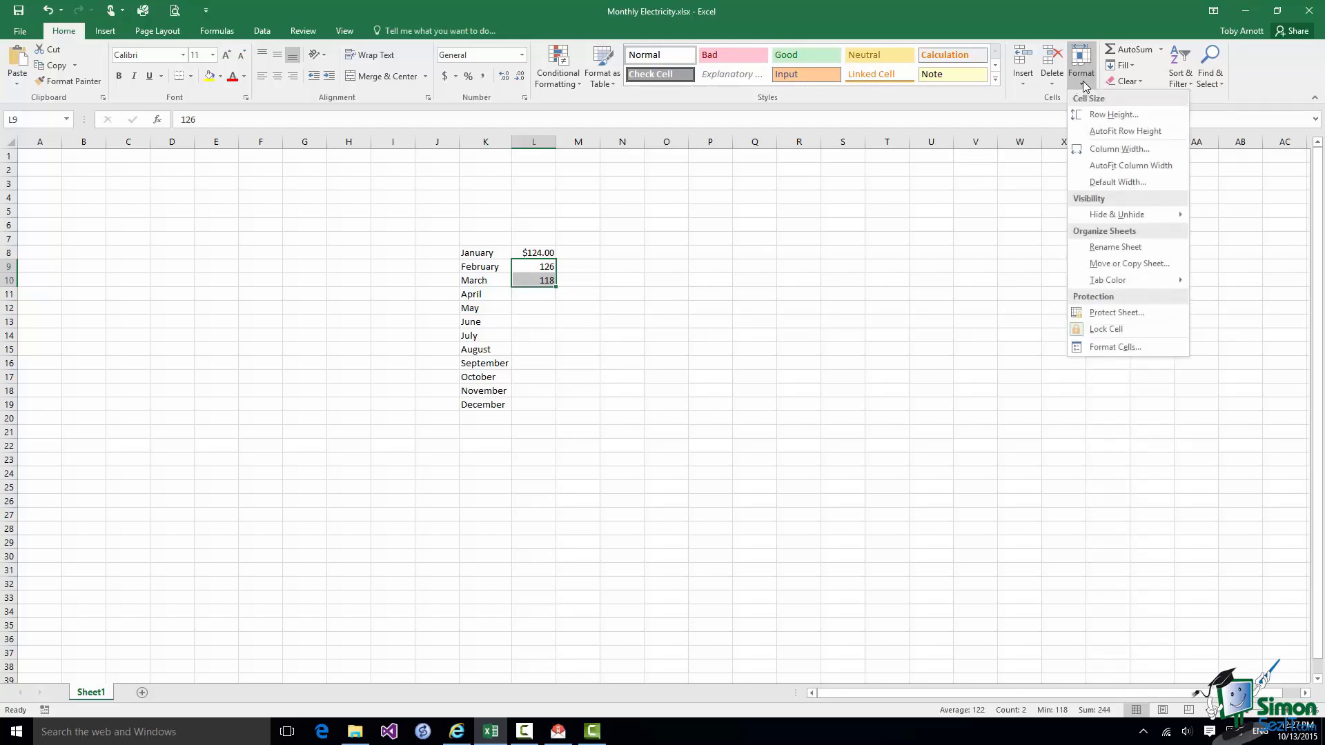
{"action": "left_click", "coordinate": [1101, 348]}
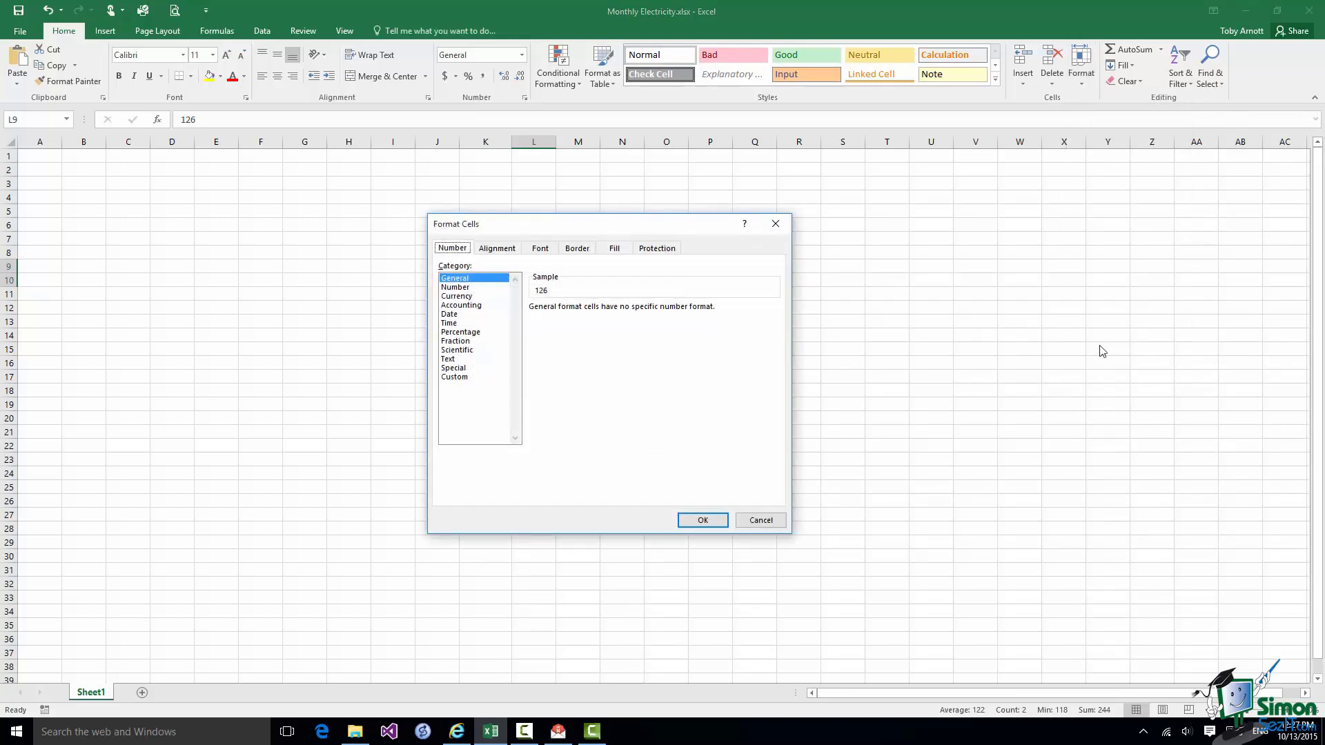
{"action": "left_click_drag", "start_coordinate": [532, 225], "coordinate": [805, 189]}
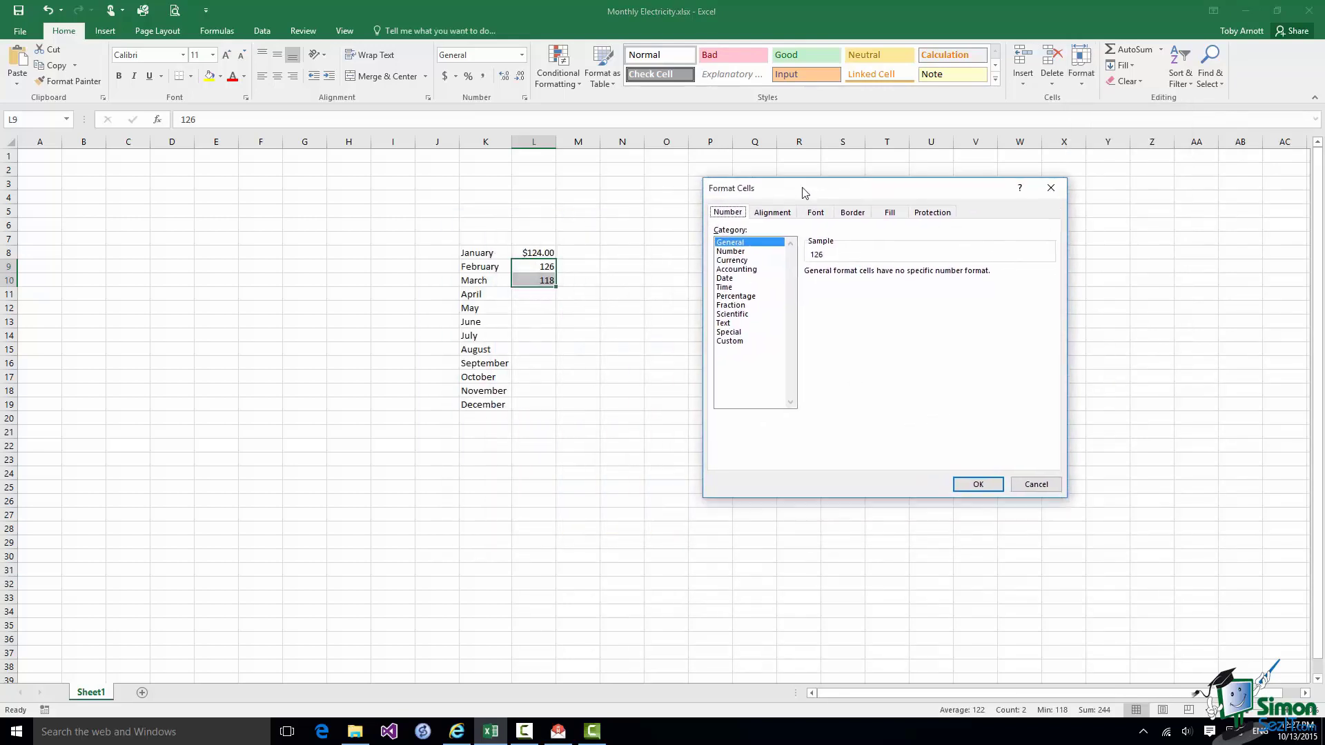
{"action": "left_click", "coordinate": [743, 261]}
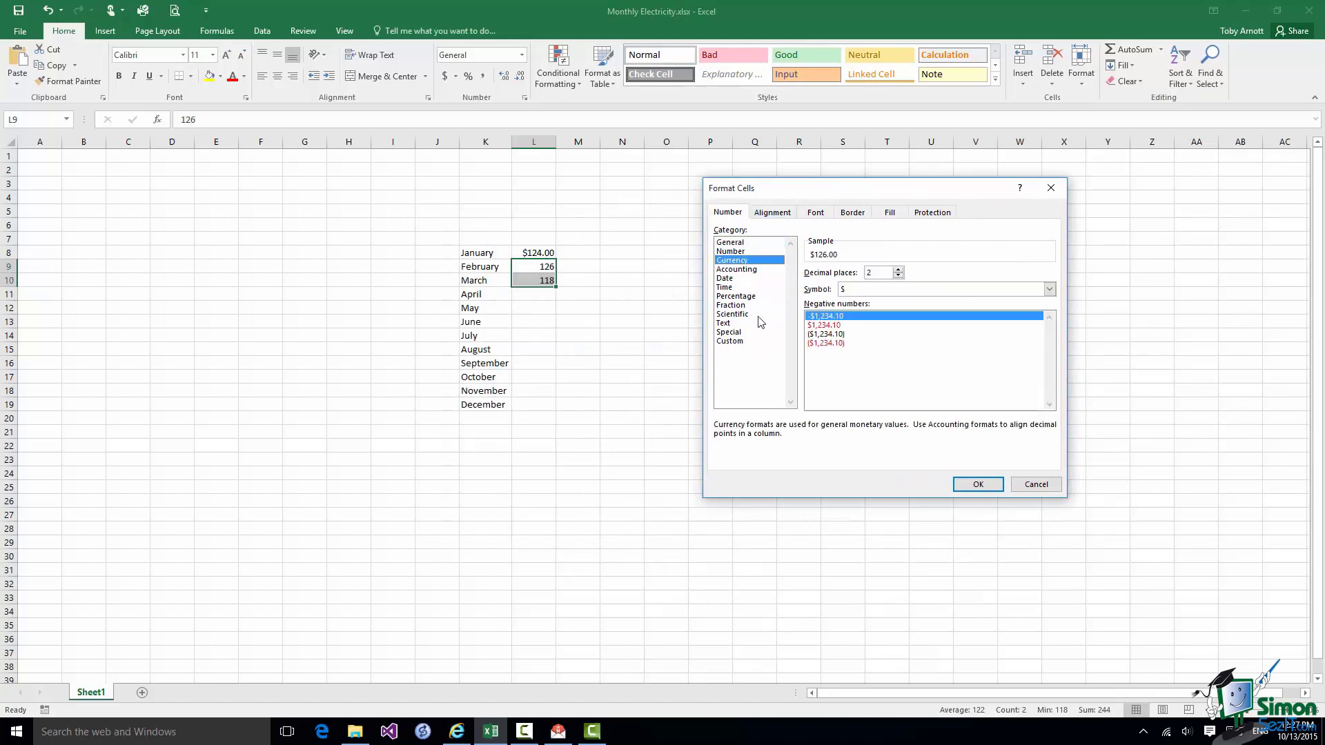
{"action": "left_click", "coordinate": [980, 486]}
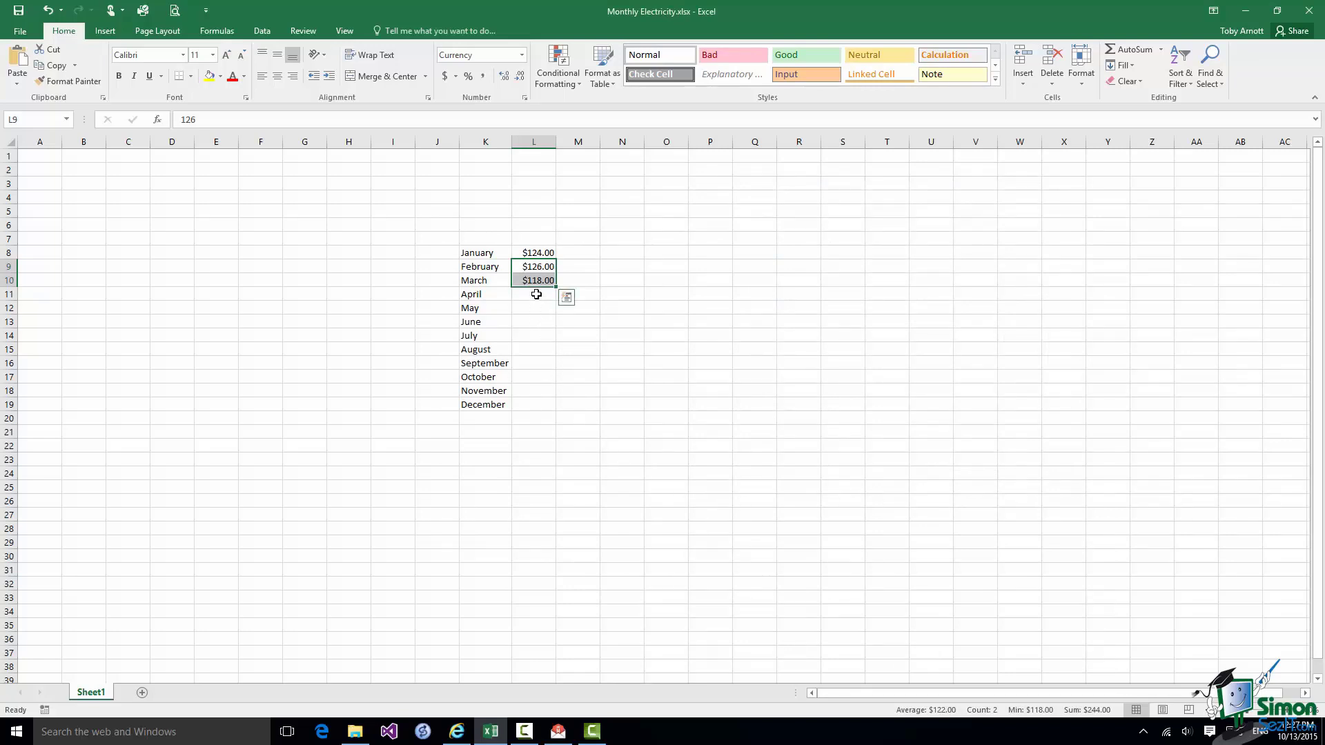
- Apply Currency format with the $ symbol and 2 decimal places to all of column L
{"action": "left_click_drag", "start_coordinate": [536, 295], "coordinate": [537, 403]}
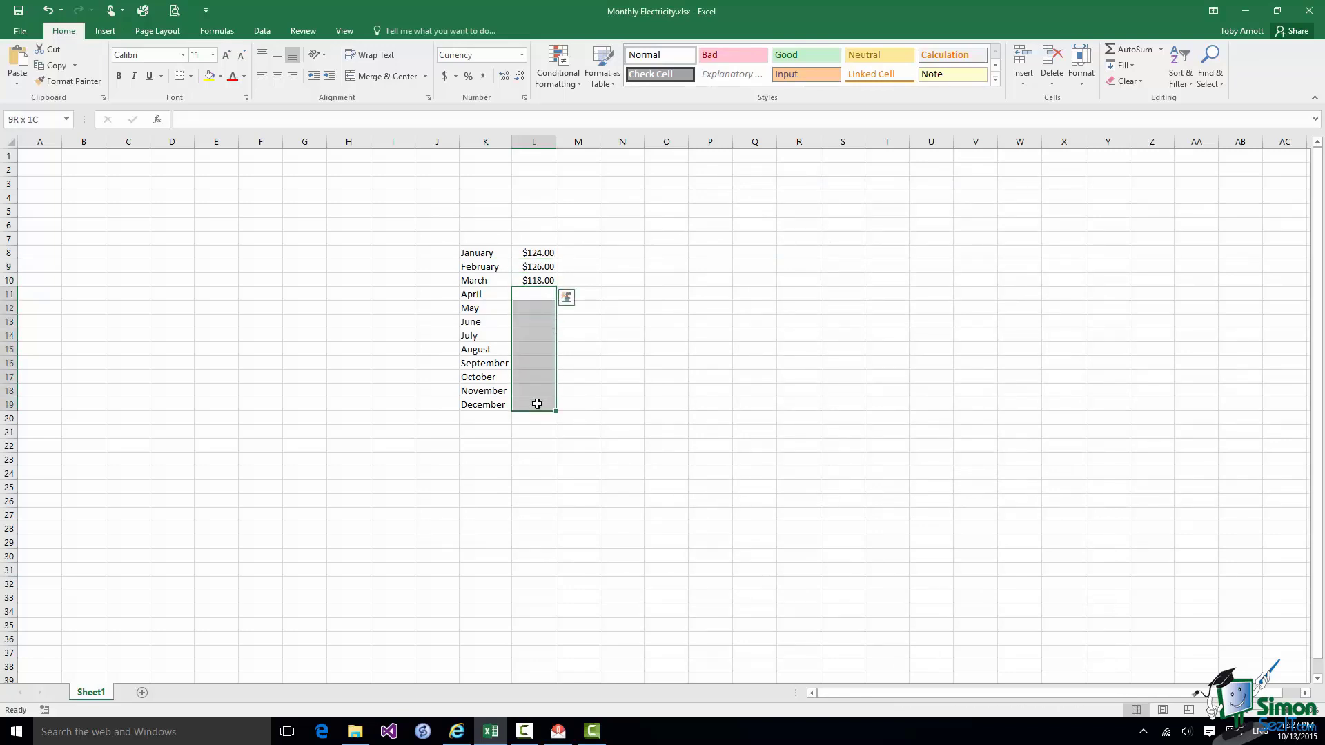
{"action": "left_click", "coordinate": [536, 141]}
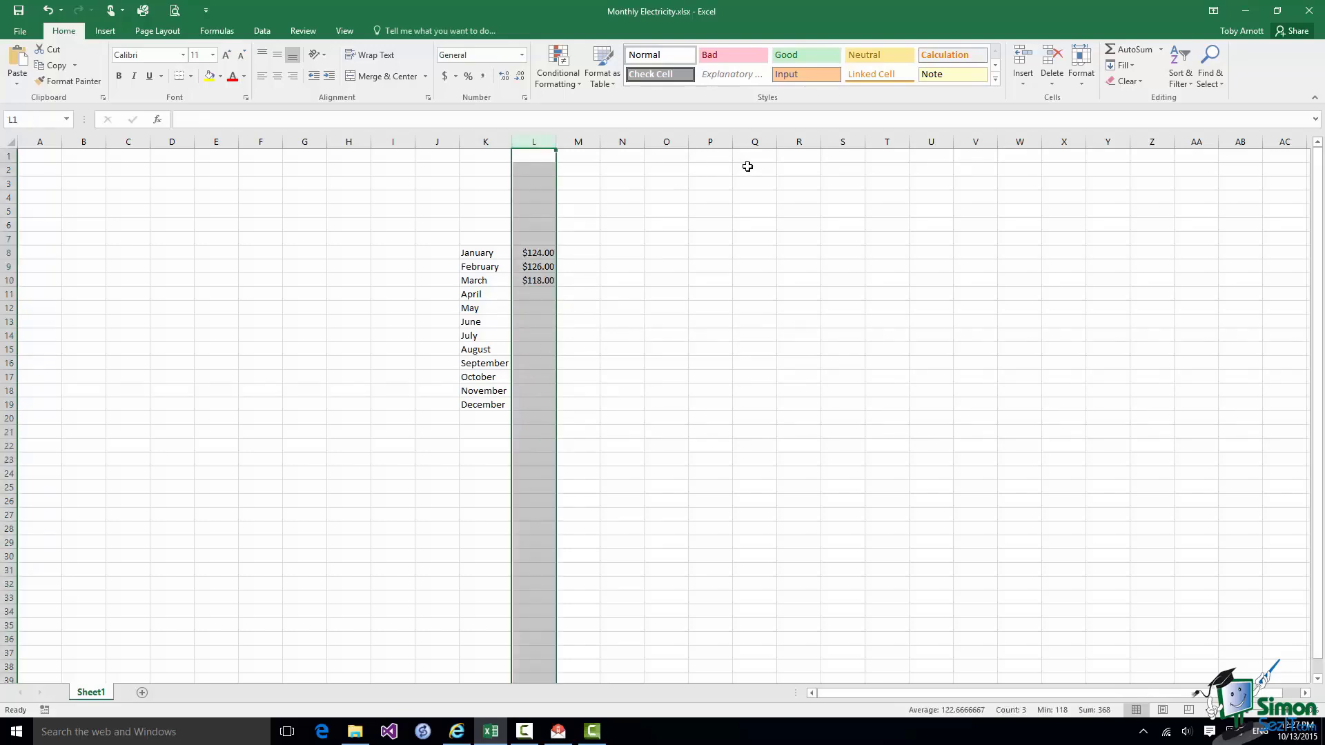
{"action": "left_click", "coordinate": [1082, 76]}
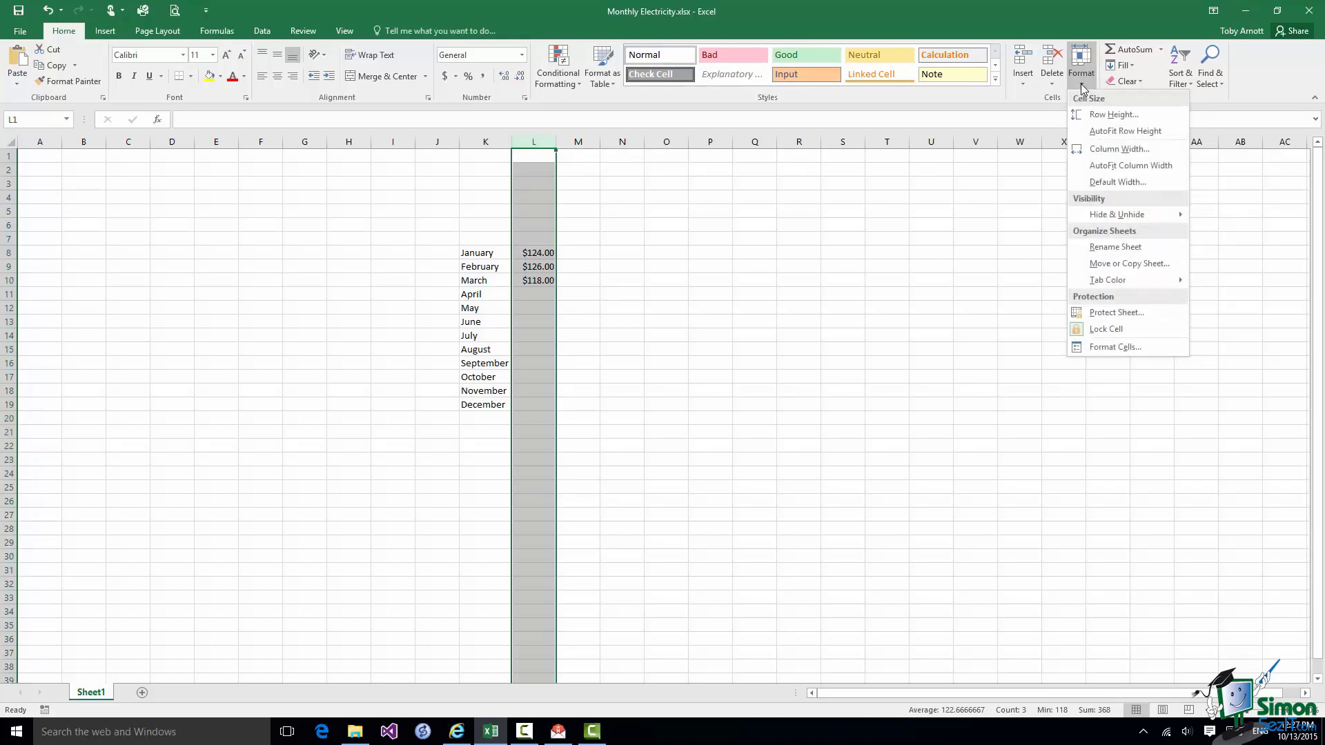
{"action": "left_click", "coordinate": [1111, 351]}
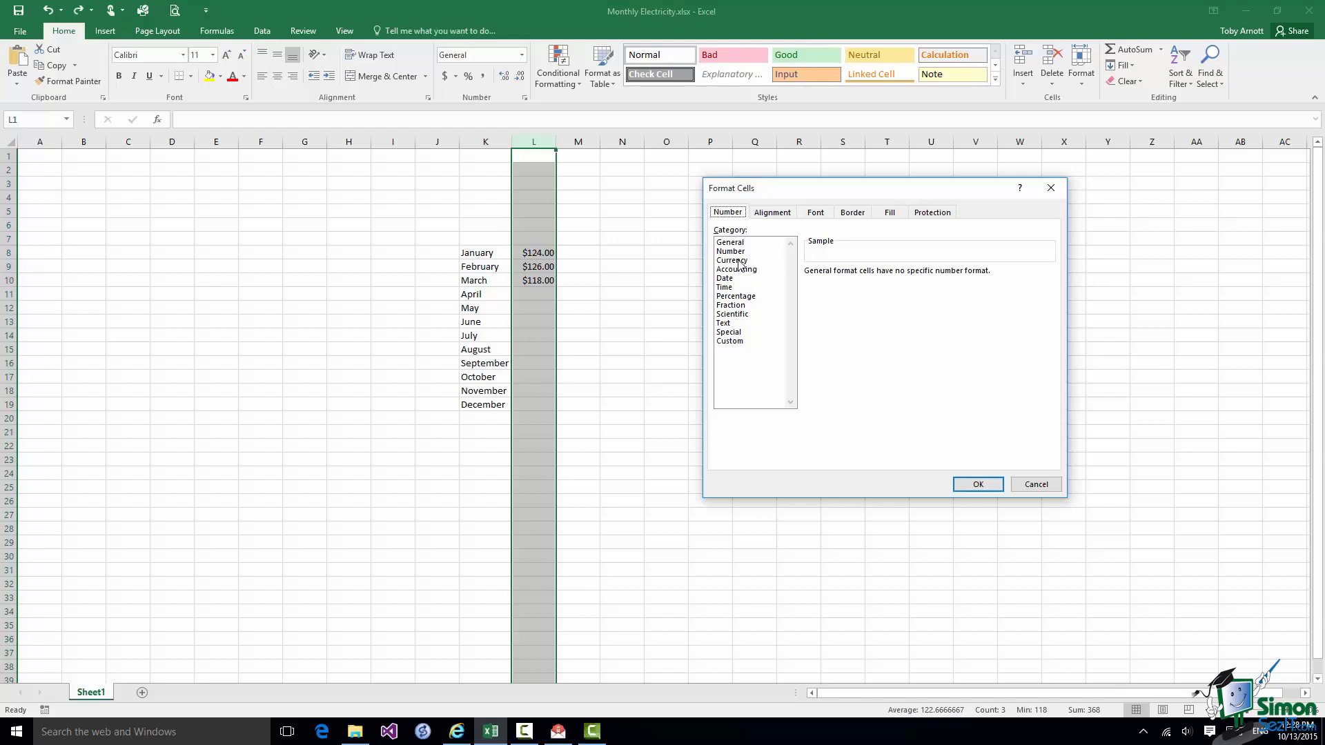
{"action": "left_click", "coordinate": [740, 262]}
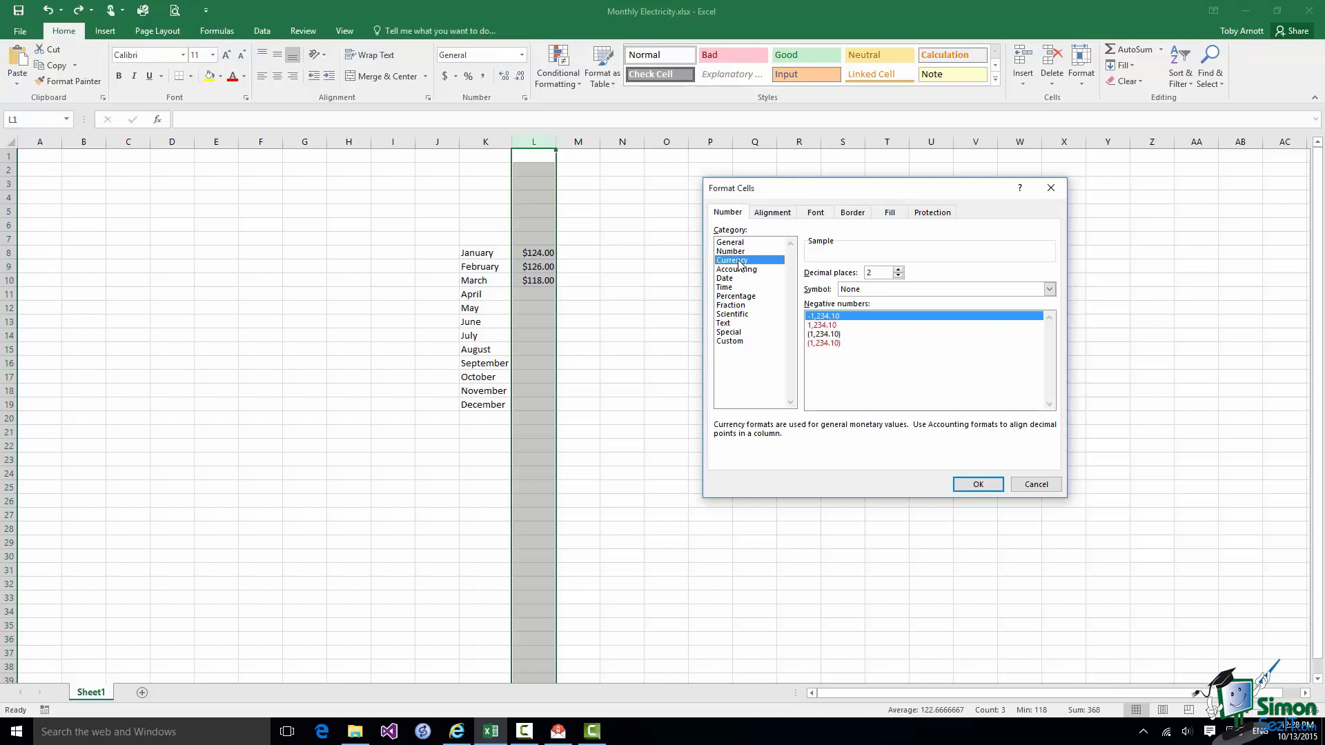
{"action": "left_click", "coordinate": [1050, 290]}
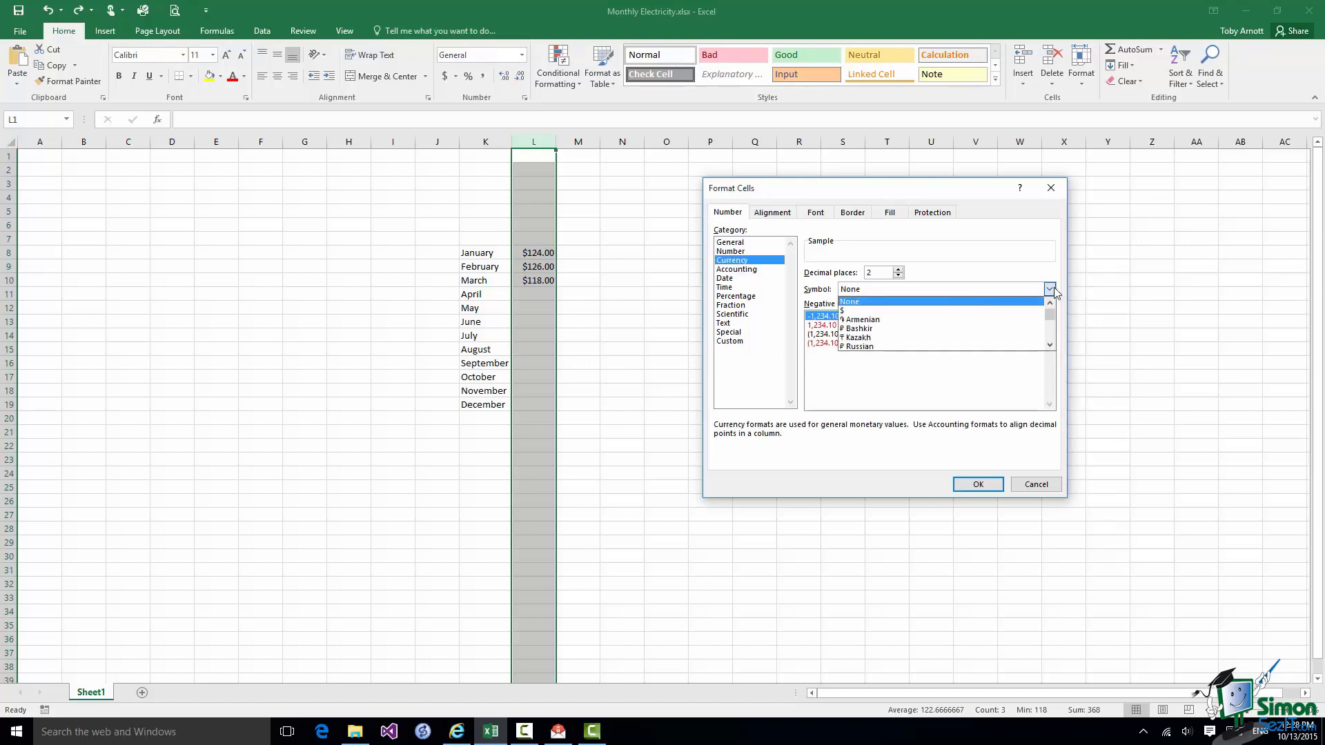
{"action": "left_click", "coordinate": [869, 310]}
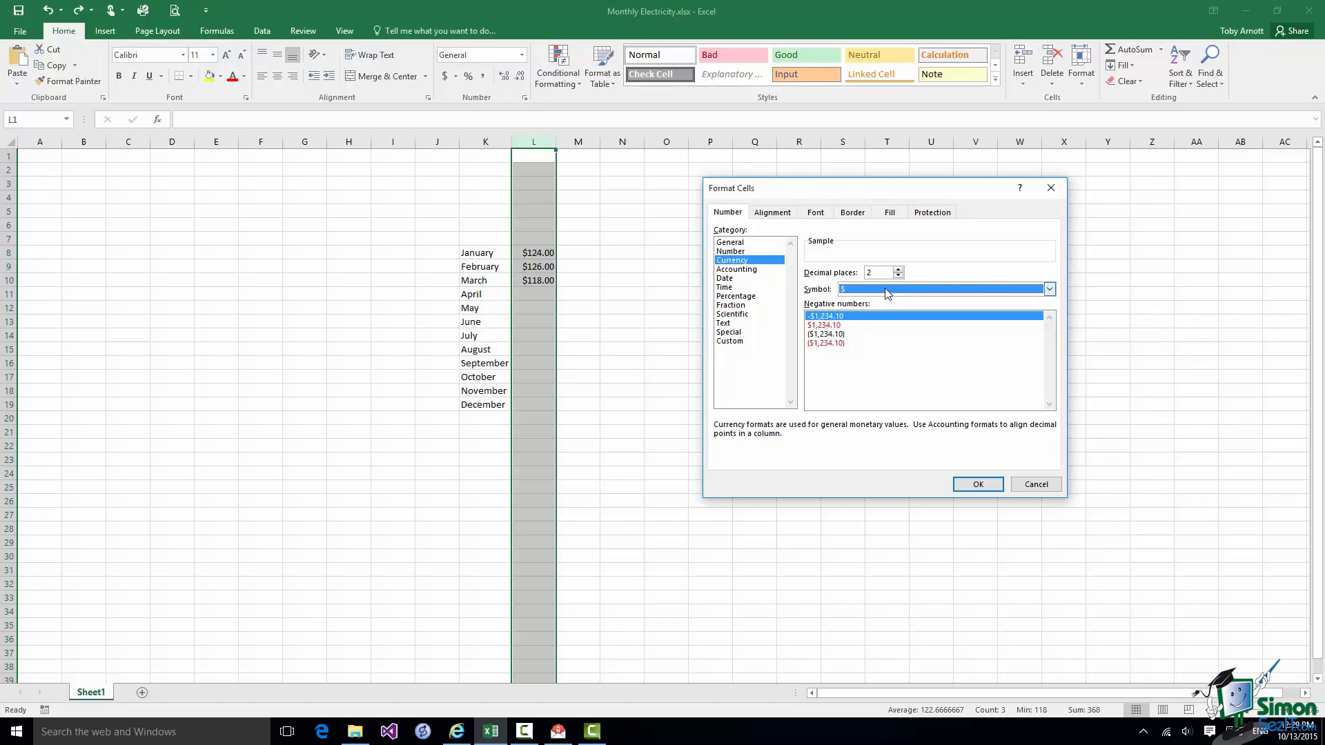
{"action": "left_click", "coordinate": [981, 487]}
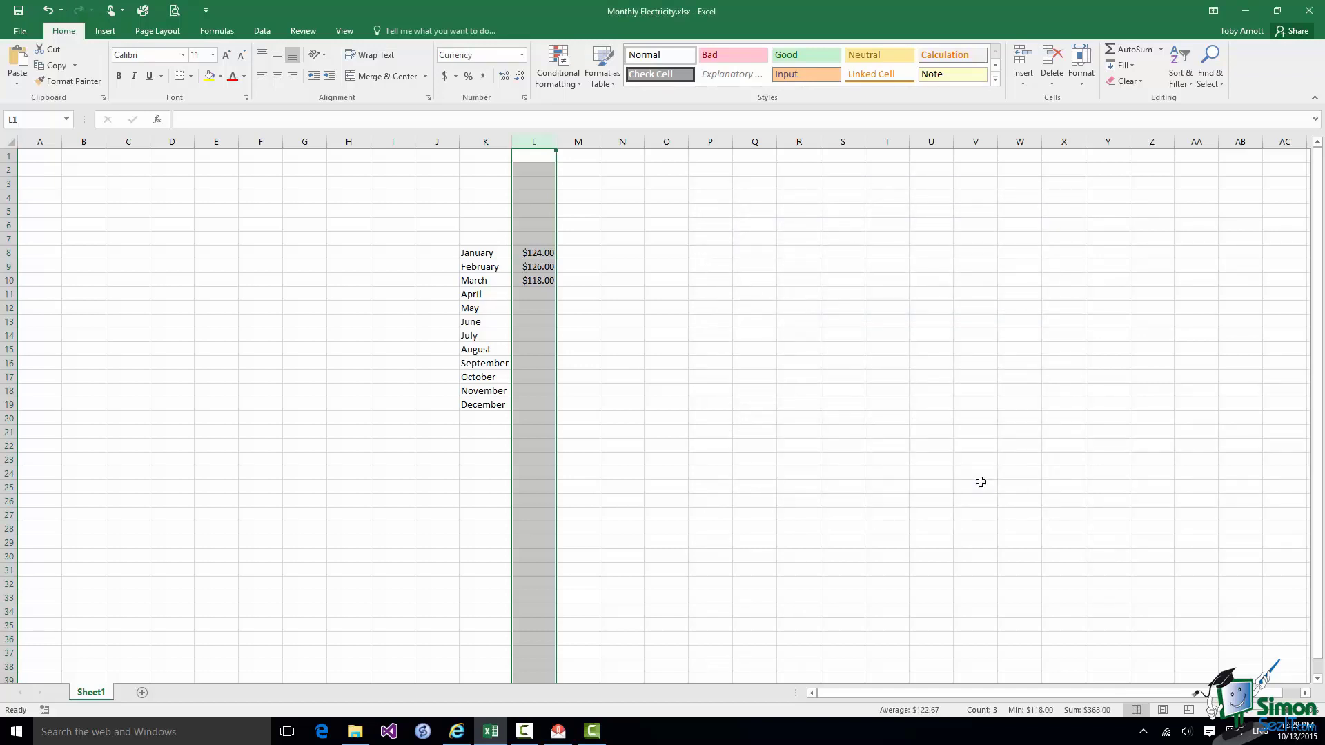
- Enter April's electricity bill of 97.5 in cell L11
{"action": "left_click", "coordinate": [531, 293]}
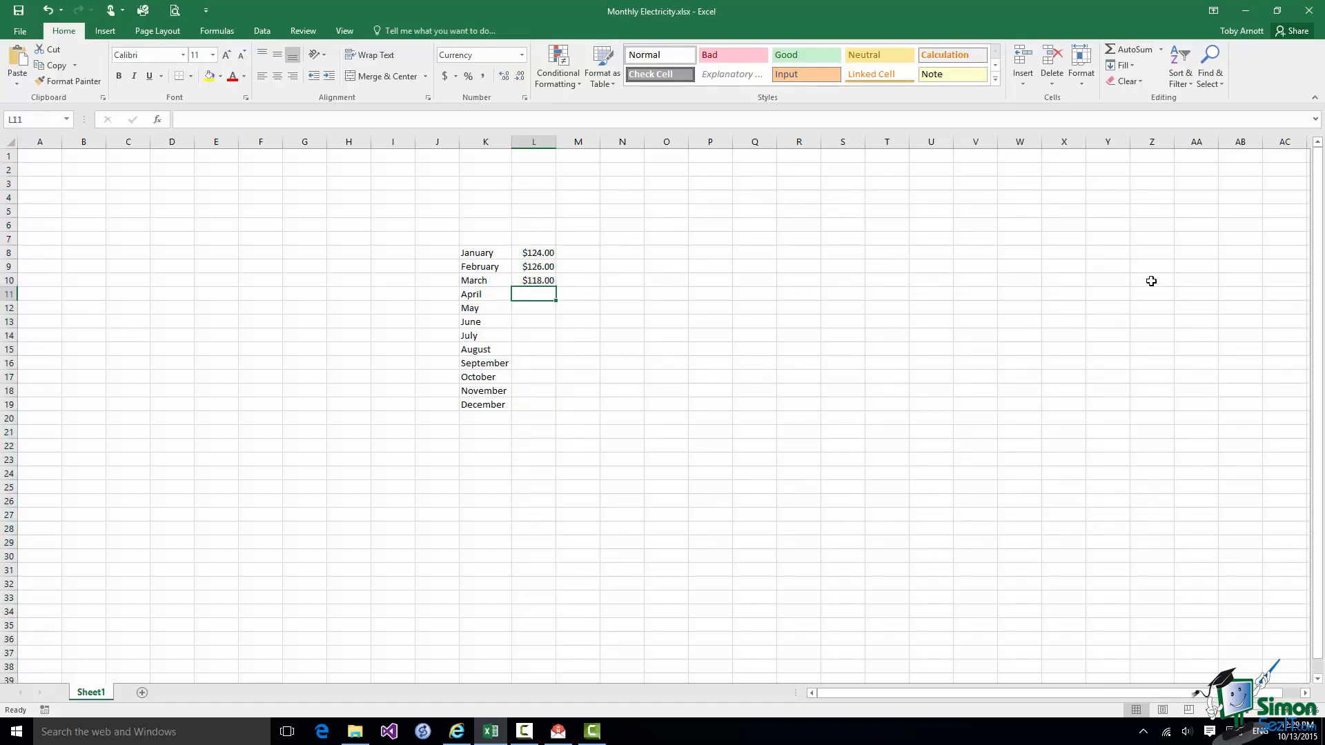
{"action": "type", "text": "9"}
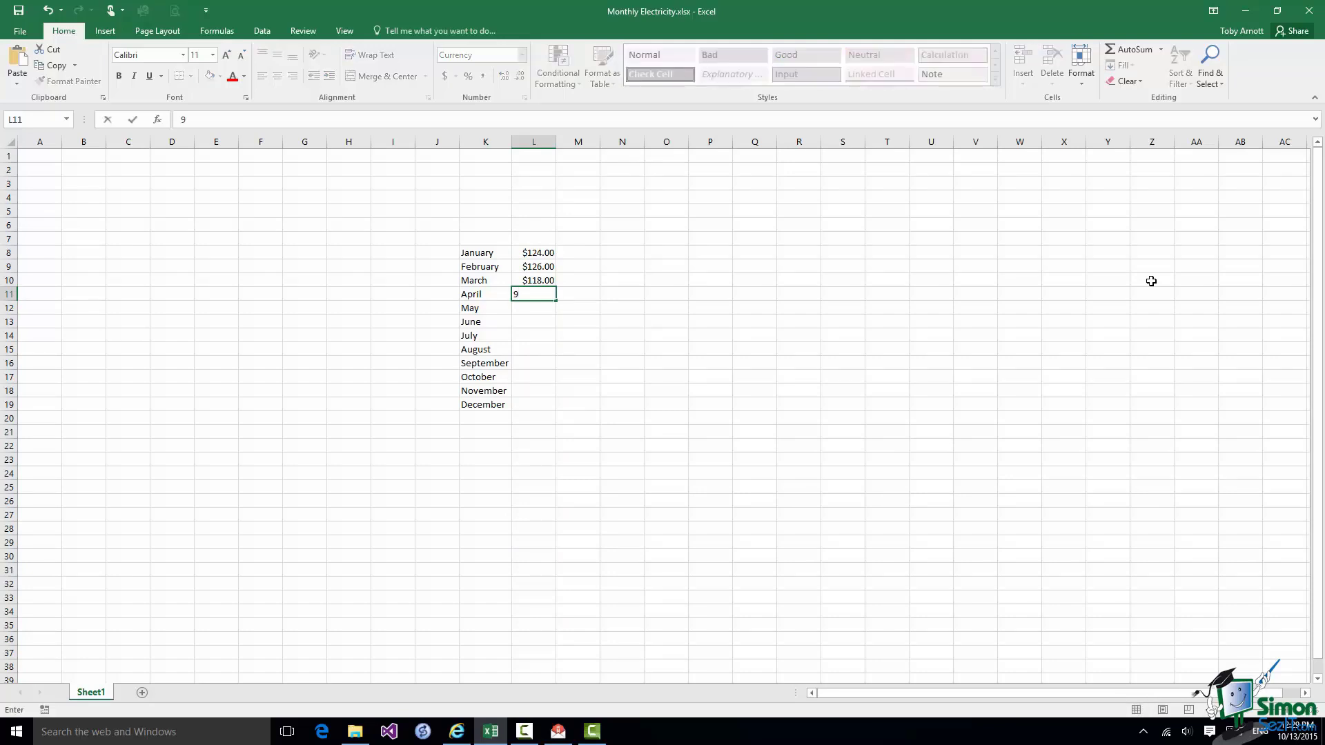
{"action": "type", "text": "7.5"}
{"action": "key", "text": "Return"}
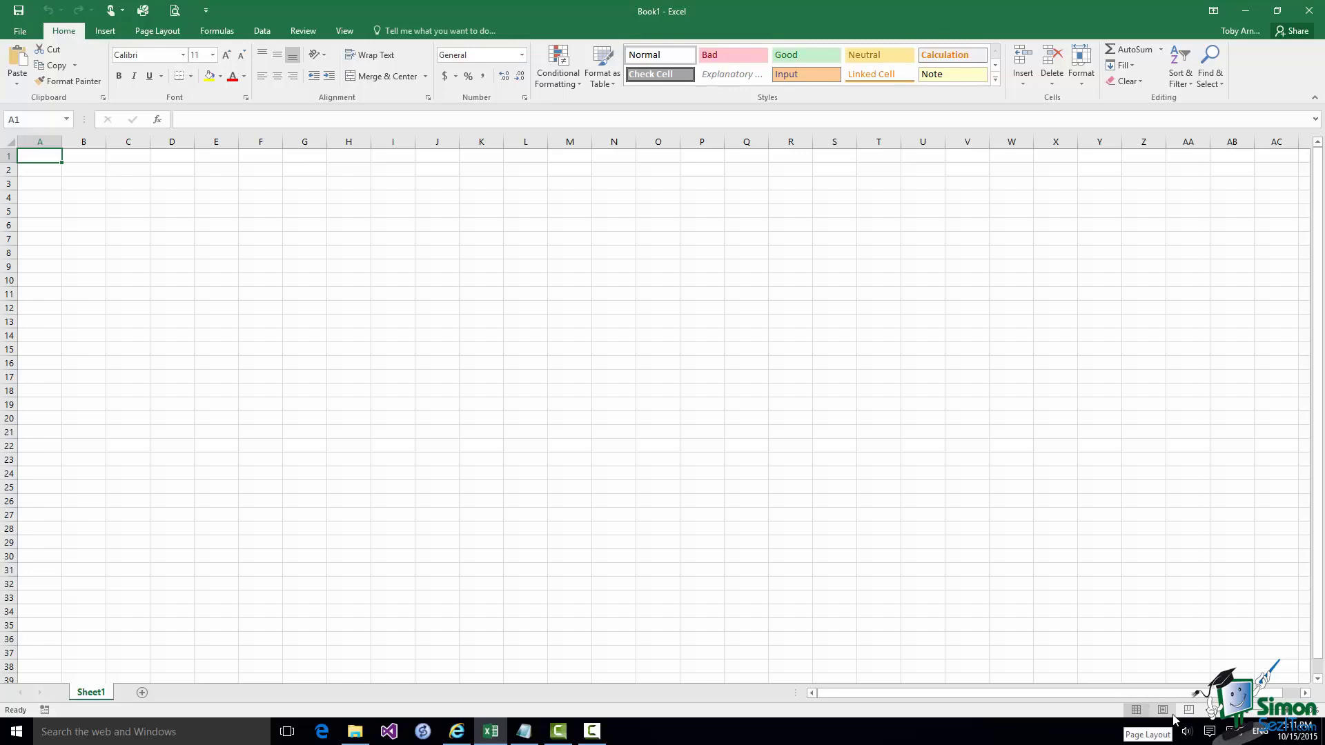
- Enter the date 3/9 in cell M9 so it displays as 9-Mar
{"action": "left_click", "coordinate": [564, 266]}
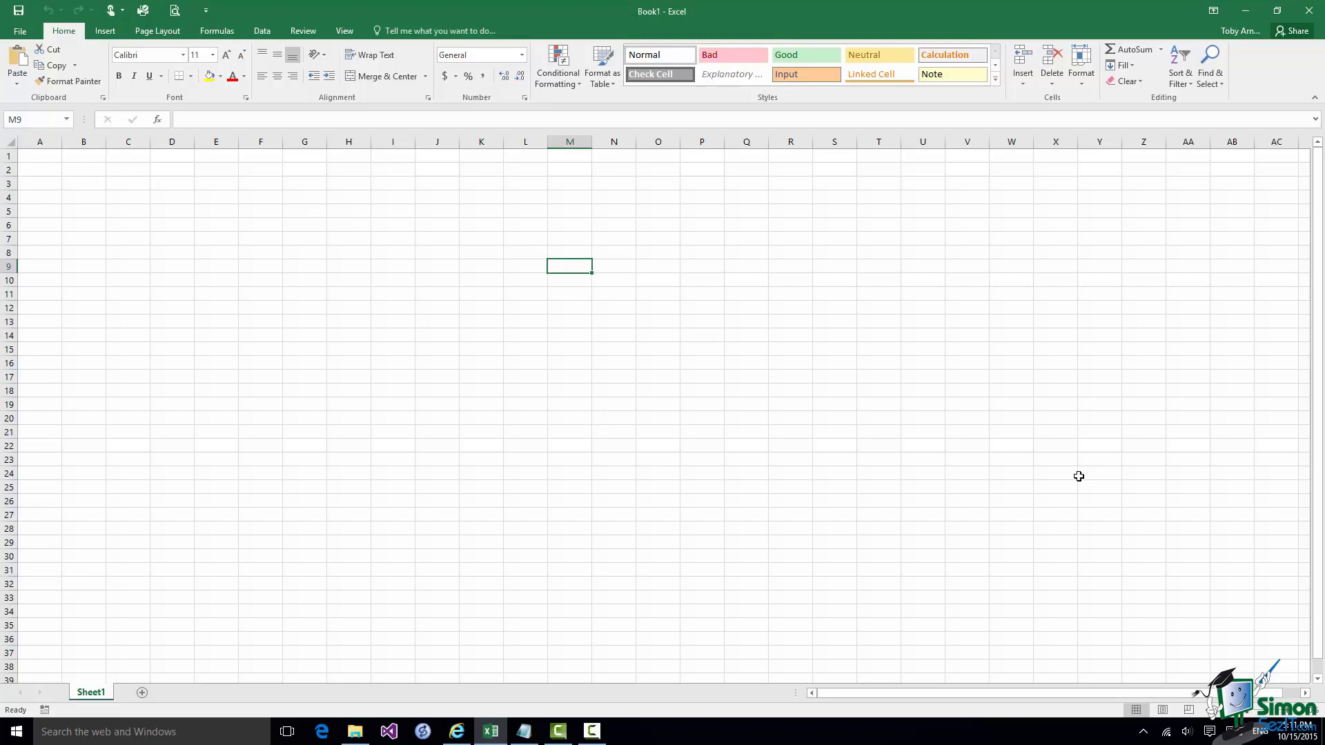
{"action": "type", "text": "3/9"}
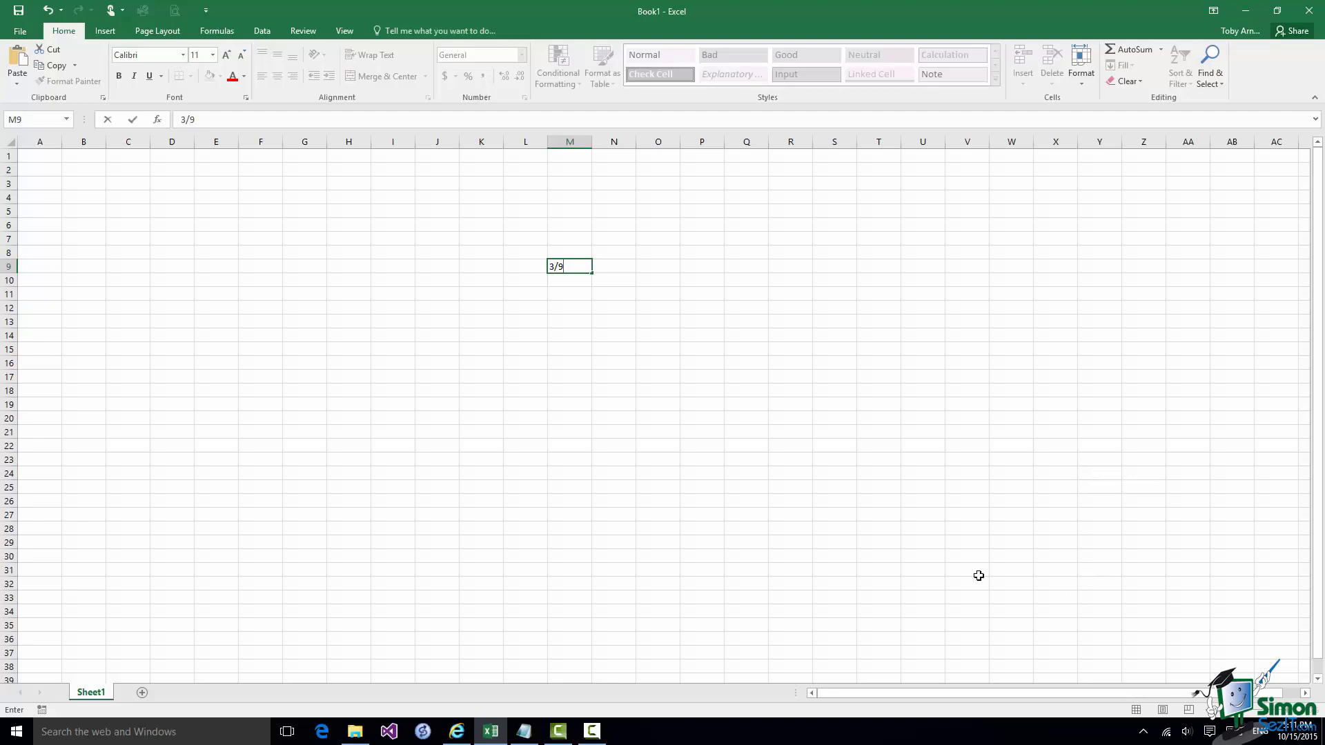
{"action": "left_click", "coordinate": [617, 266]}
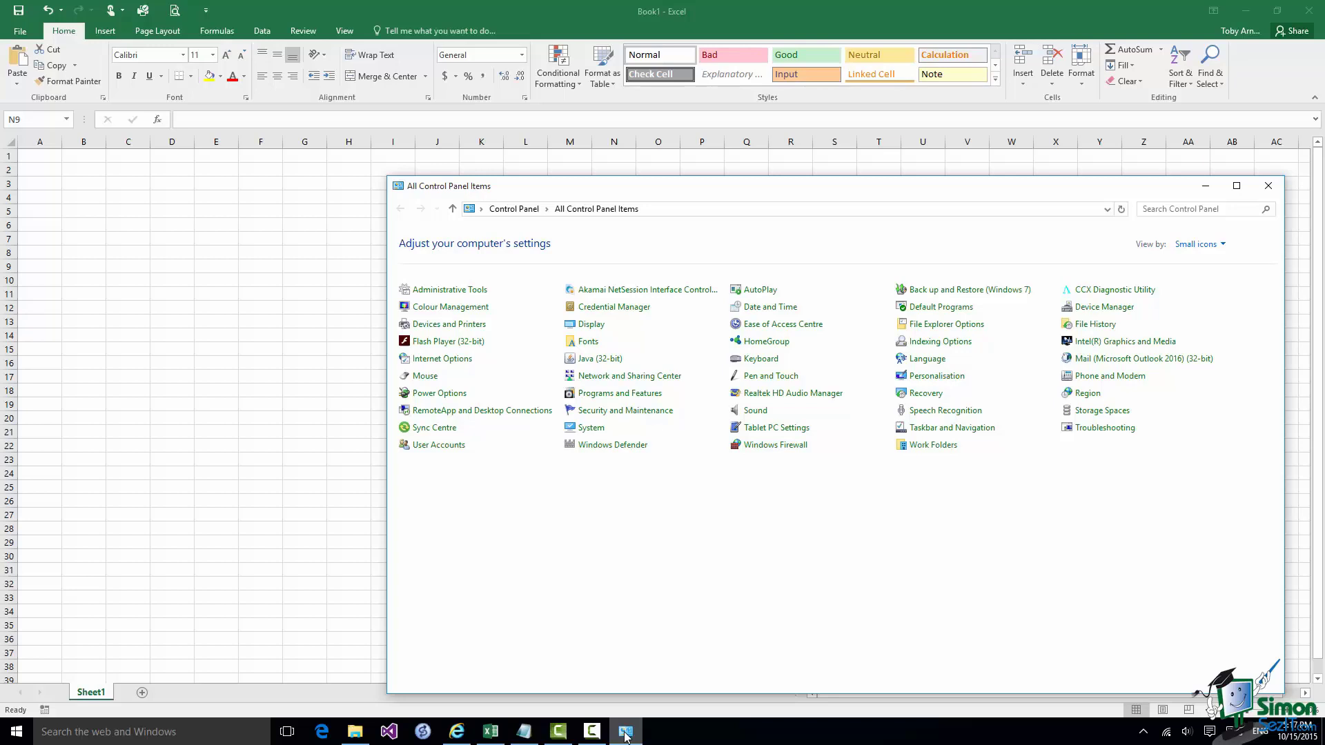
- Open Region settings and confirm the home location is United Kingdom
{"action": "left_click", "coordinate": [1087, 394]}
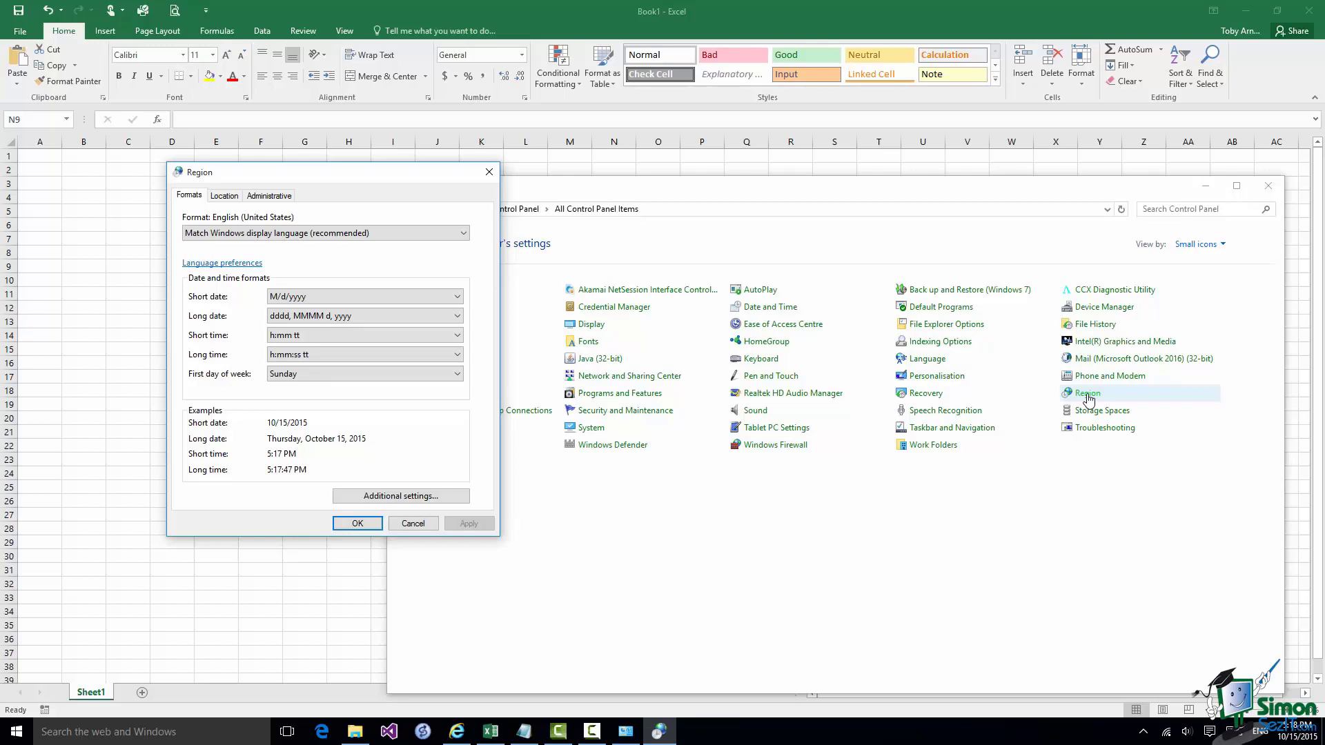
{"action": "left_click", "coordinate": [230, 199]}
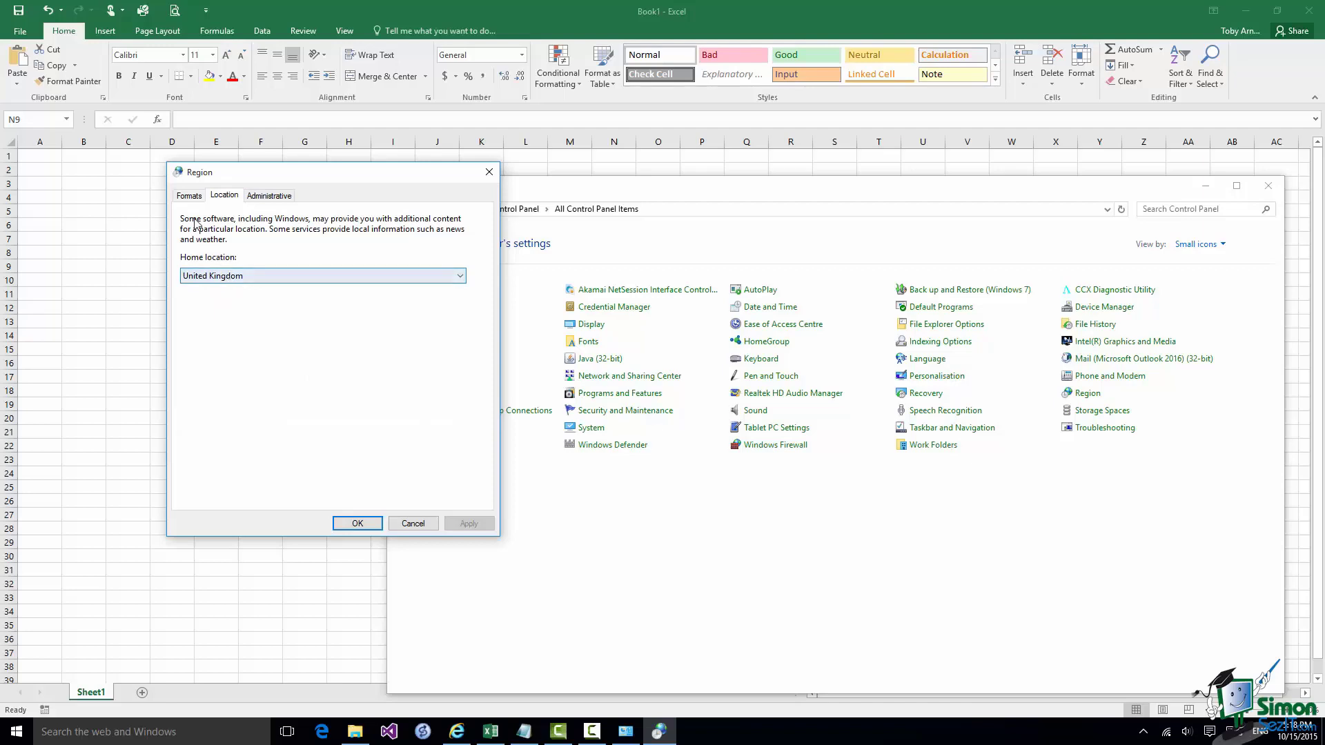
- Switch to the Formats tab to review the regional date formats
{"action": "left_click", "coordinate": [194, 197]}
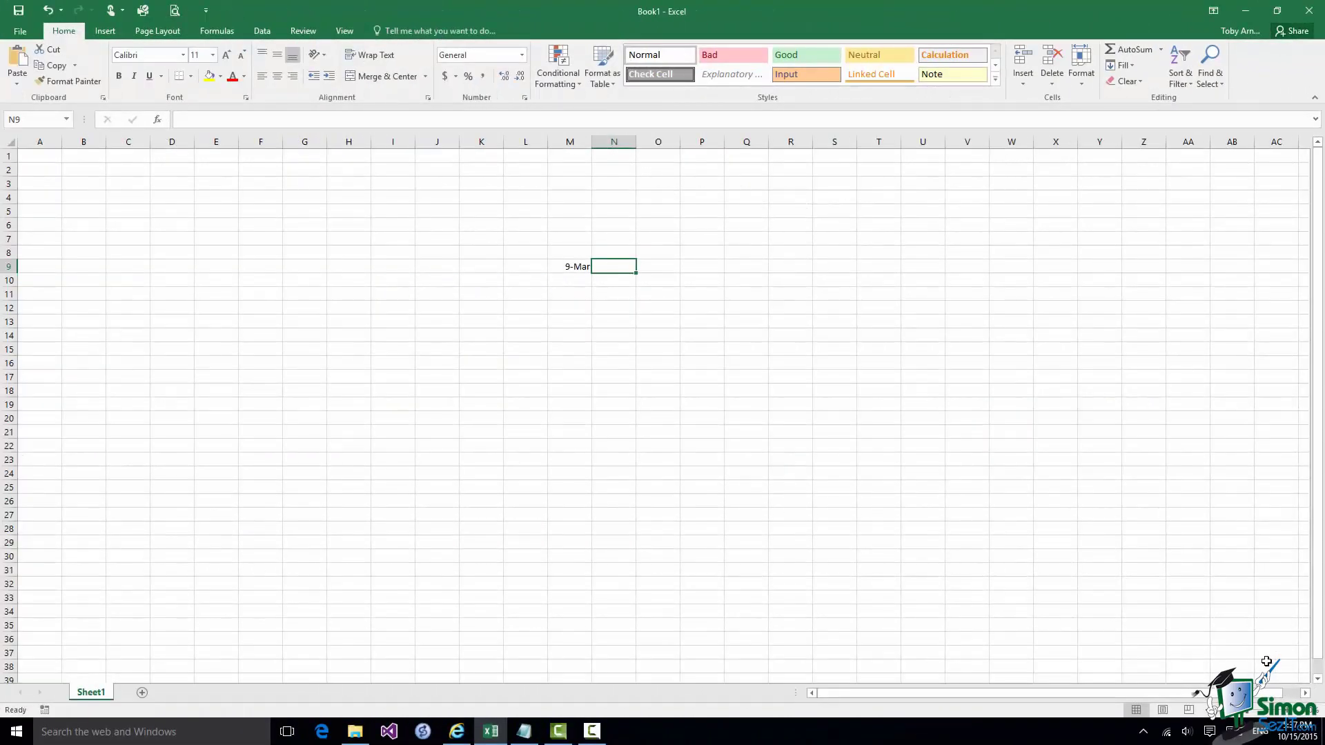
- Enter the date 3/10/15 in cell M10, below 9-Mar
{"action": "left_click", "coordinate": [563, 280]}
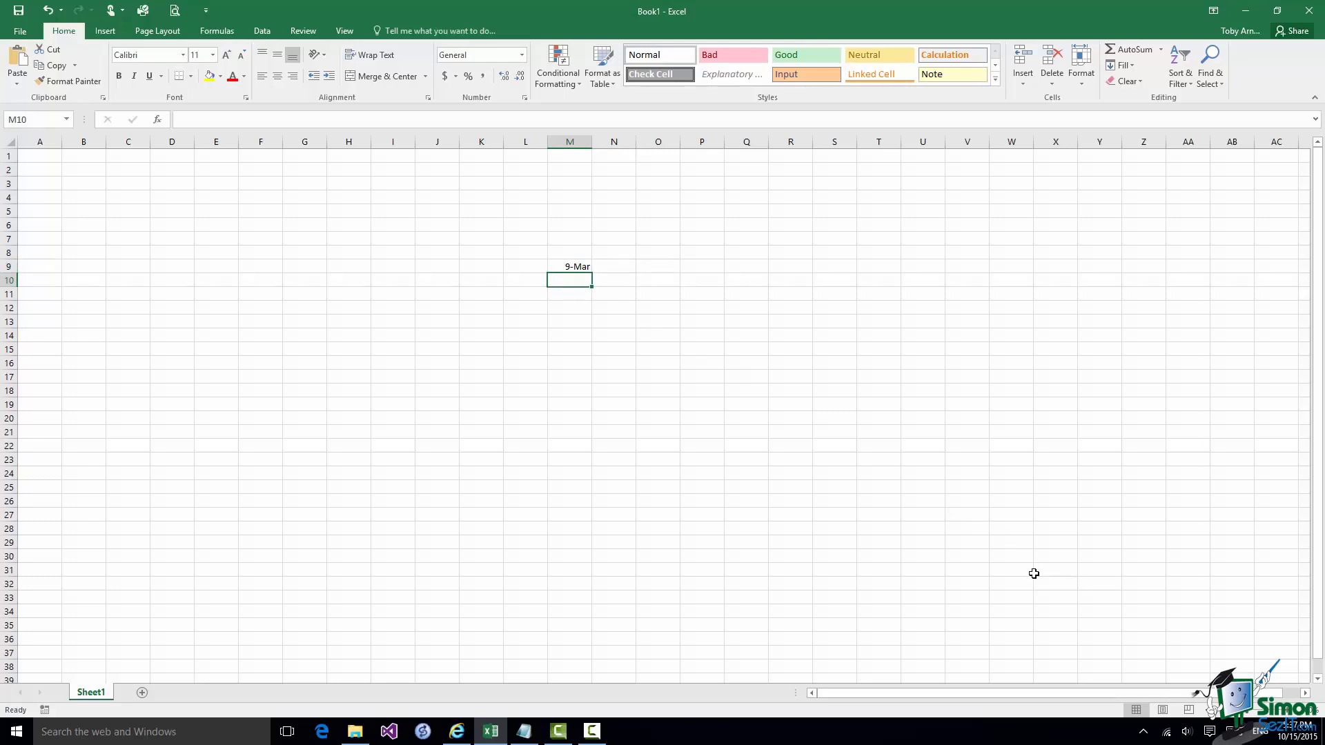
{"action": "type", "text": "3/10/15"}
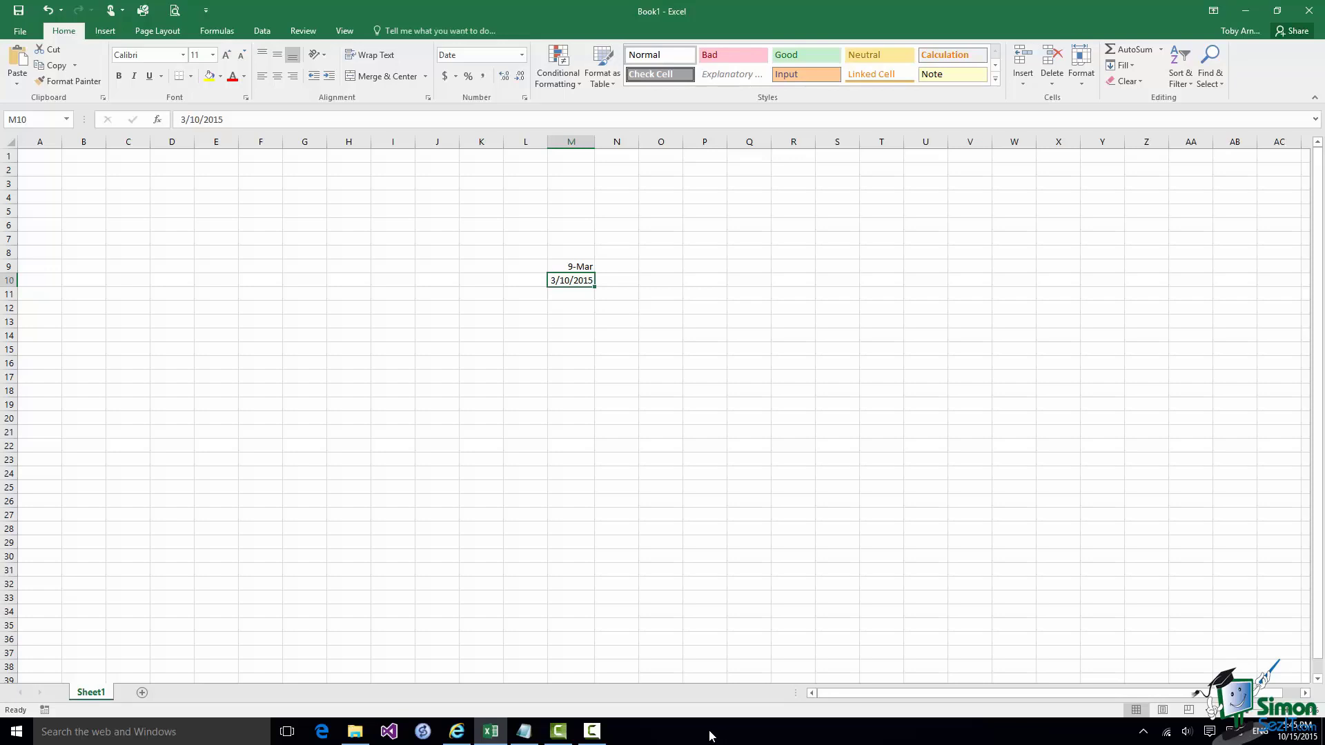
{"action": "left_click", "coordinate": [568, 267]}
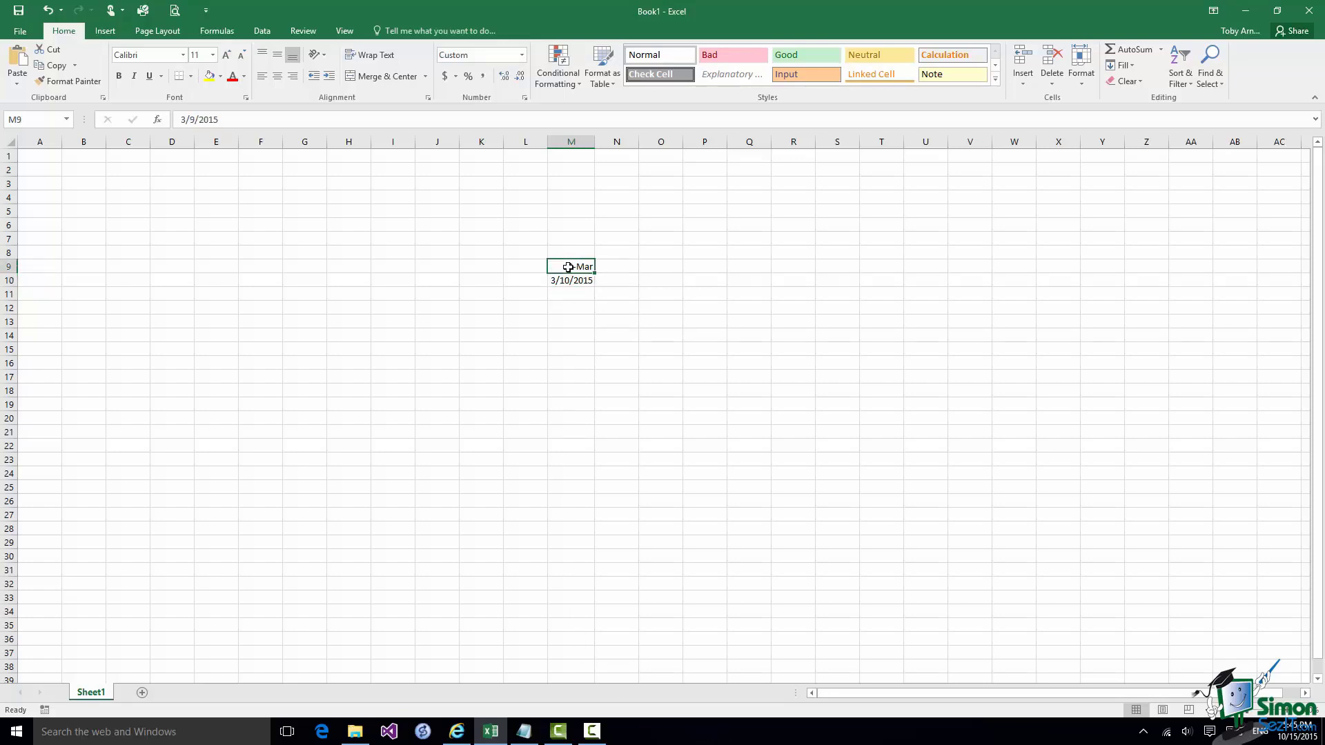
- Open Format Cells for the 9-Mar date in M9 to inspect its format
{"action": "right_click", "coordinate": [568, 267]}
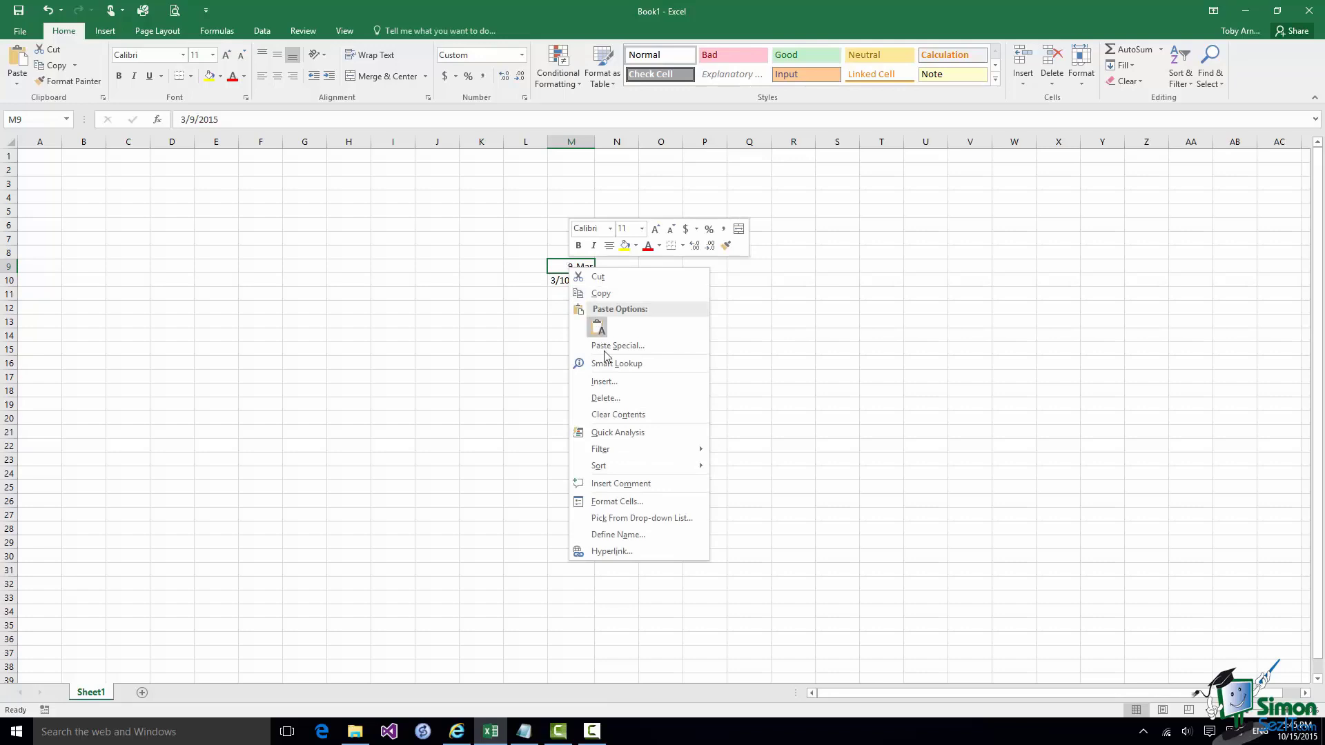
{"action": "left_click", "coordinate": [629, 502]}
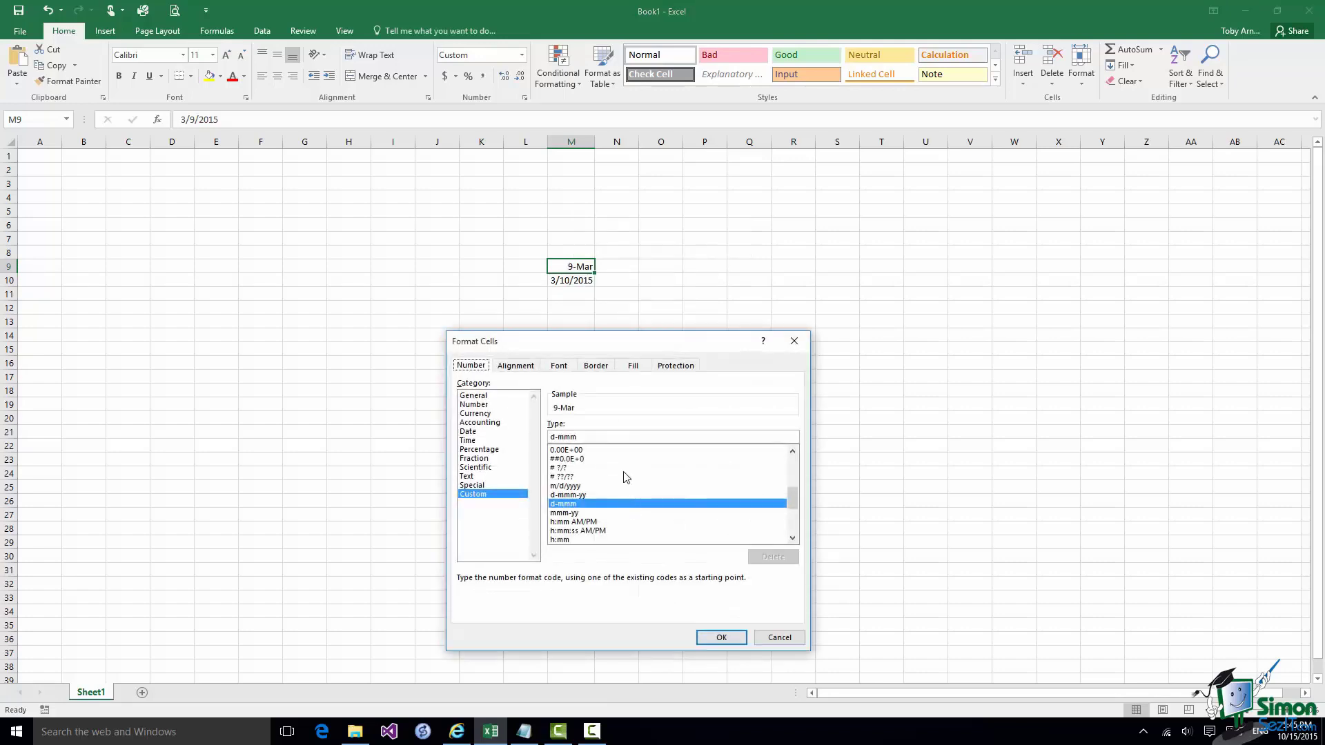
{"action": "left_click_drag", "start_coordinate": [560, 343], "coordinate": [739, 249]}
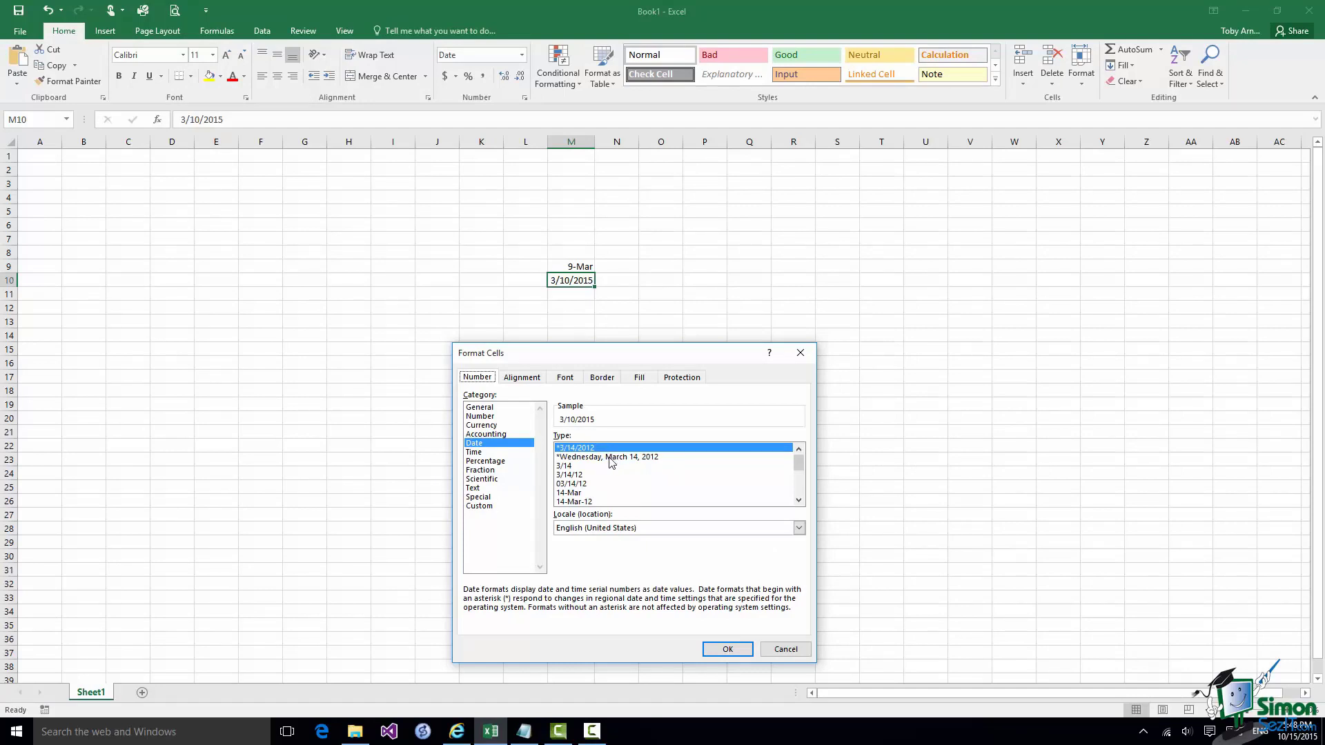
- Apply the *Wednesday, March 14, 2012 date type so M10 reads Tuesday, March 10, 2015
{"action": "left_click", "coordinate": [602, 459]}
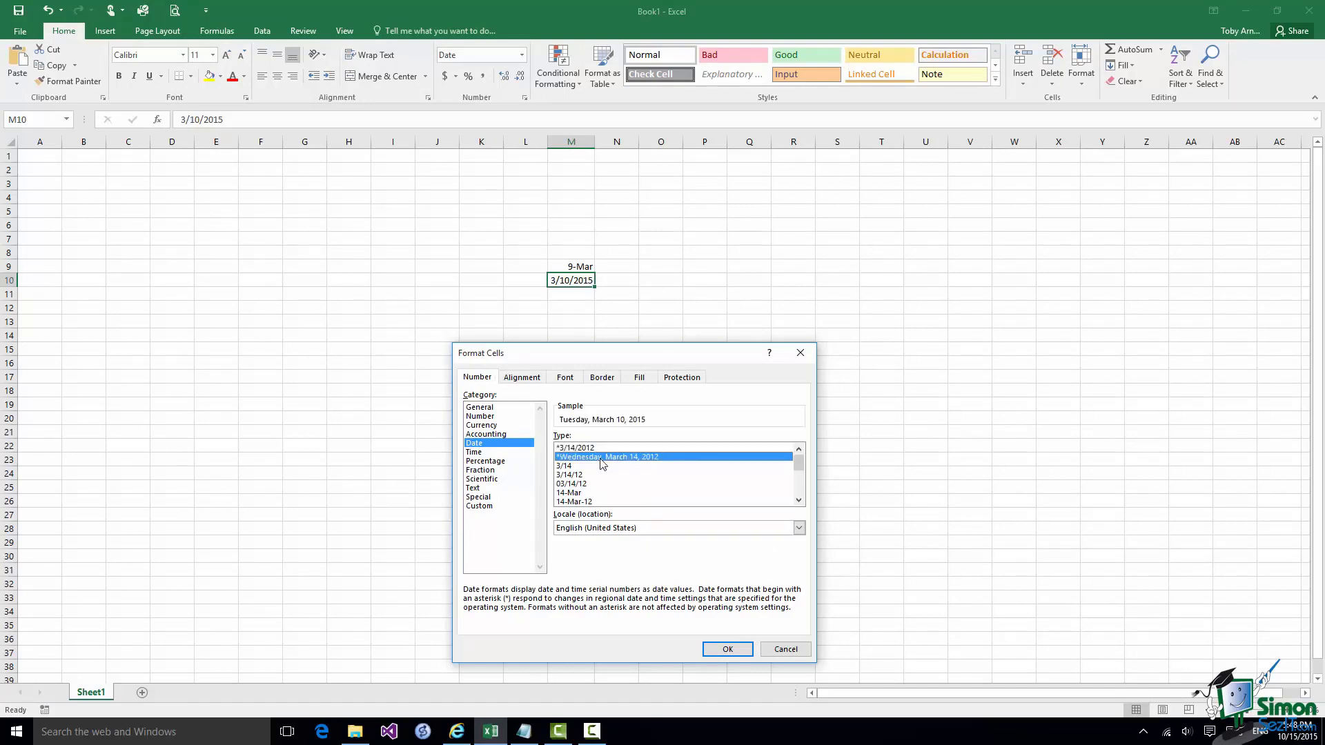
{"action": "left_click", "coordinate": [730, 651]}
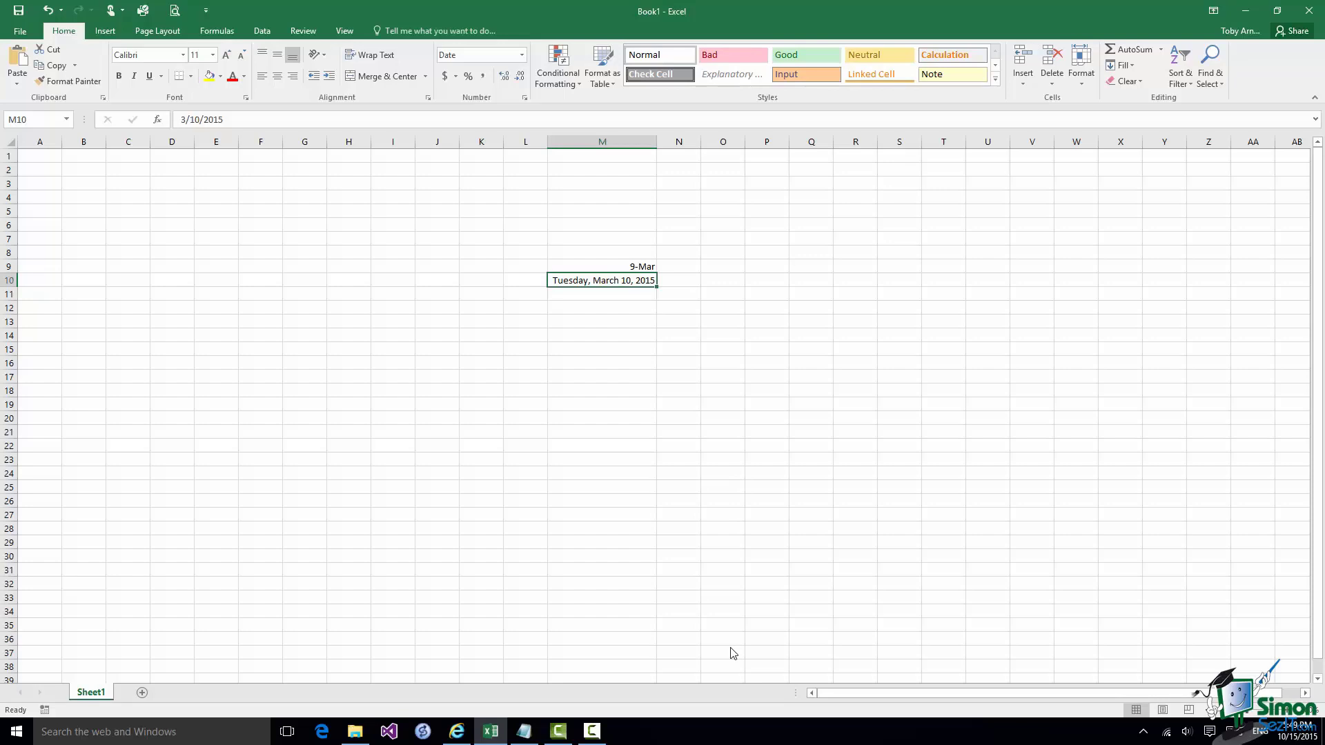
- Give M9 the long Date format *Wednesday, March 14, 2012, reading Monday, March 9, 2015
{"action": "left_click", "coordinate": [630, 266]}
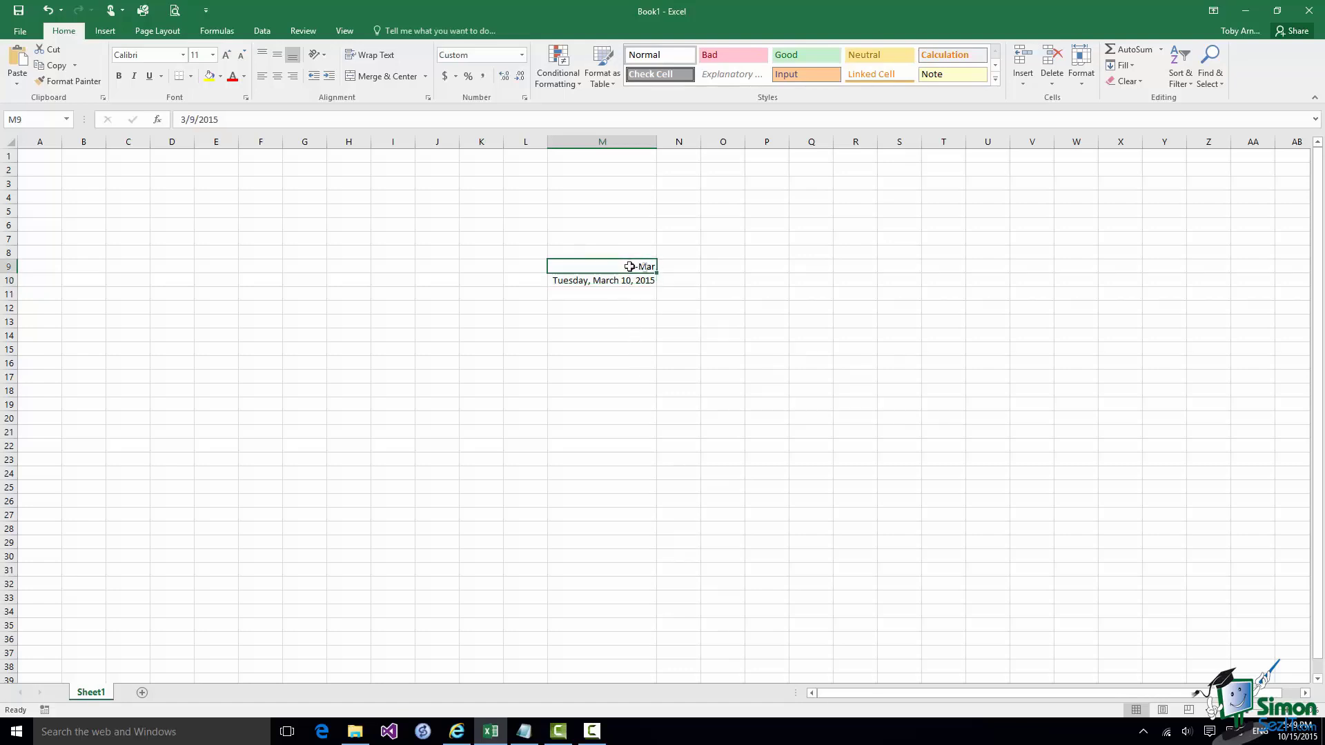
{"action": "left_click", "coordinate": [1089, 88]}
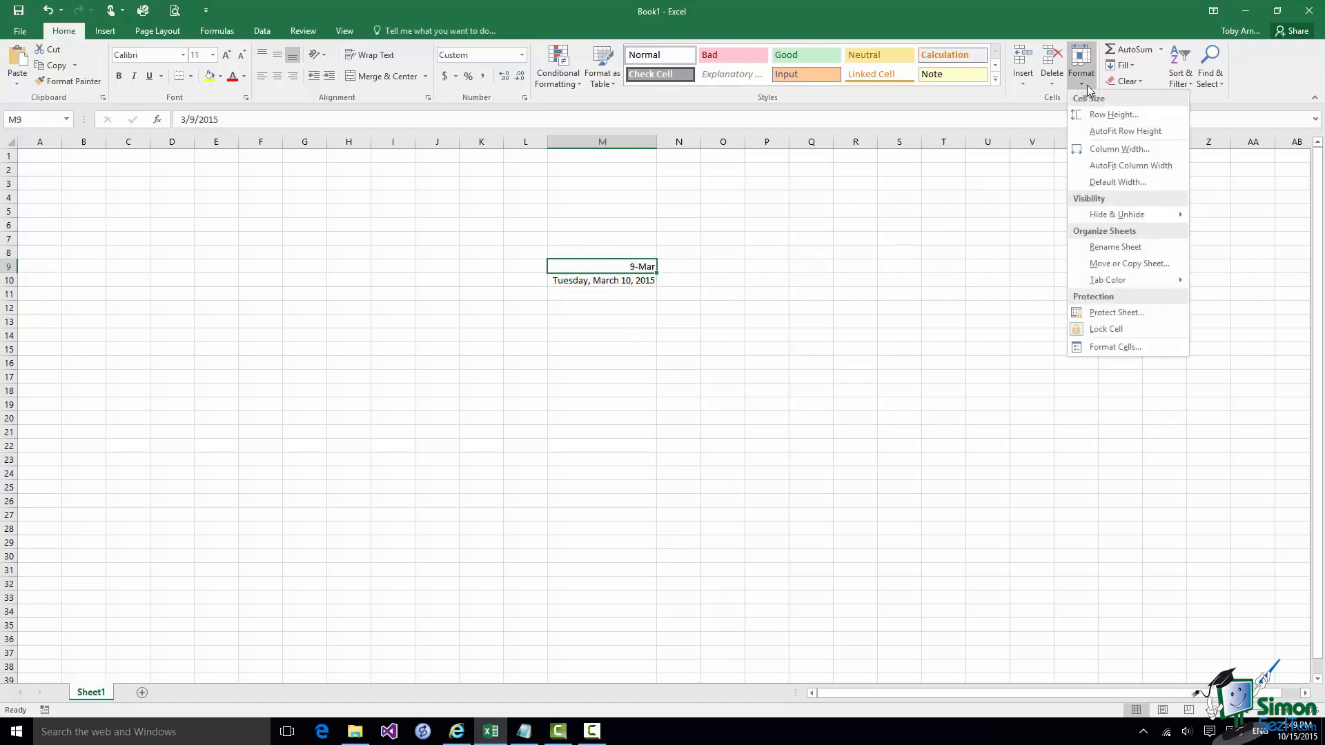
{"action": "mouse_move", "coordinate": [1111, 278]}
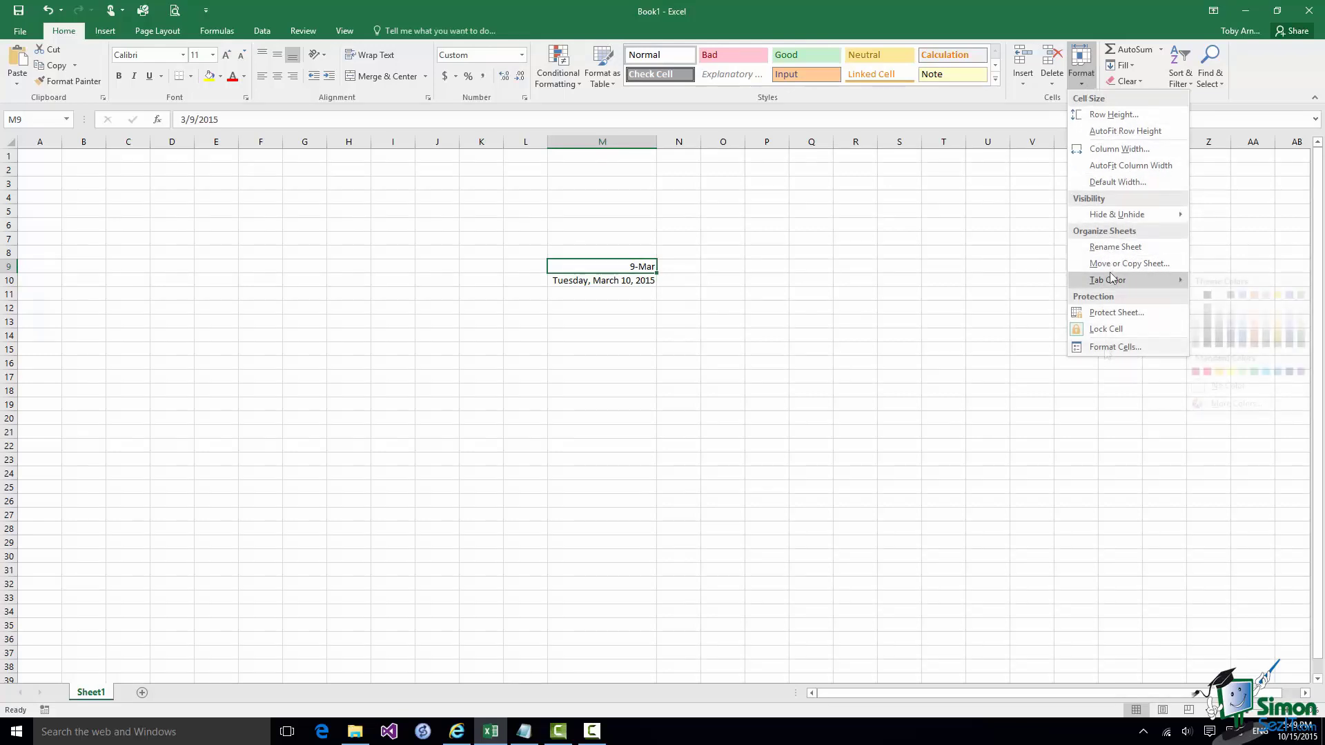
{"action": "left_click", "coordinate": [1105, 347]}
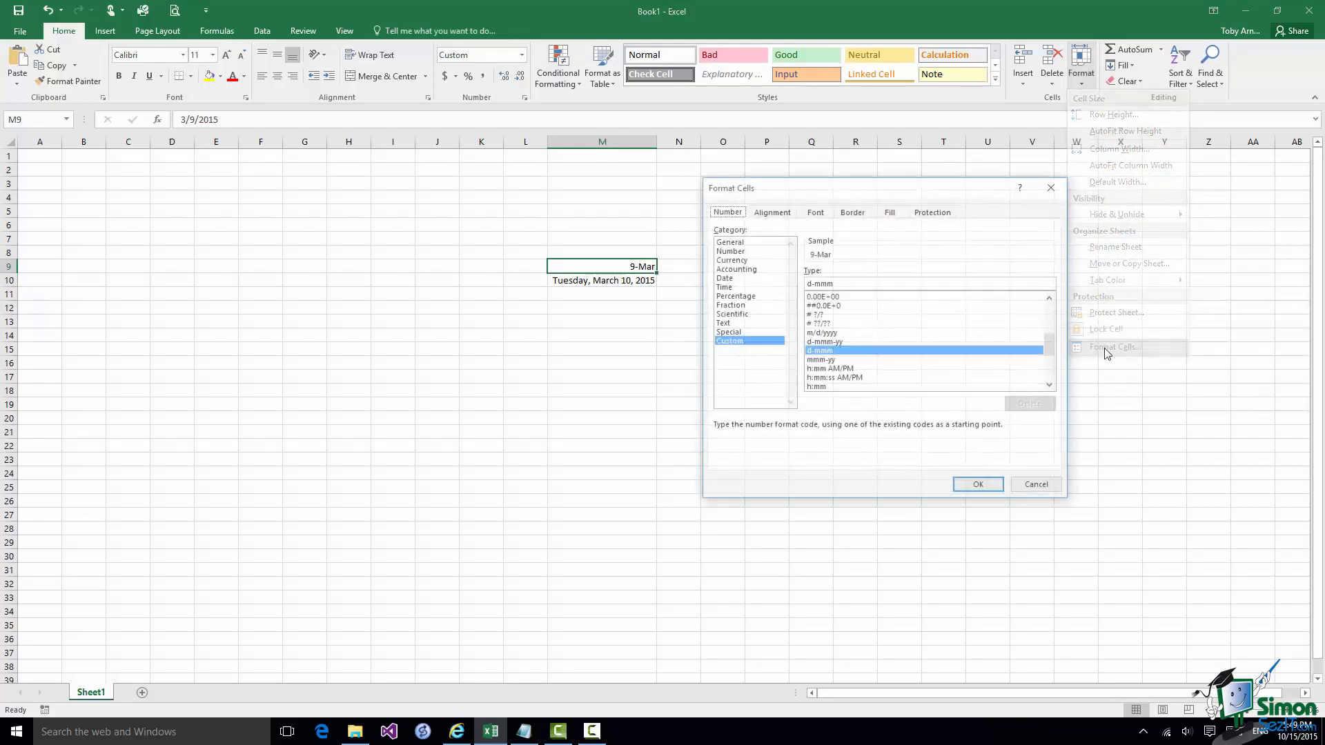
{"action": "left_click", "coordinate": [724, 278]}
{"action": "left_click", "coordinate": [816, 294]}
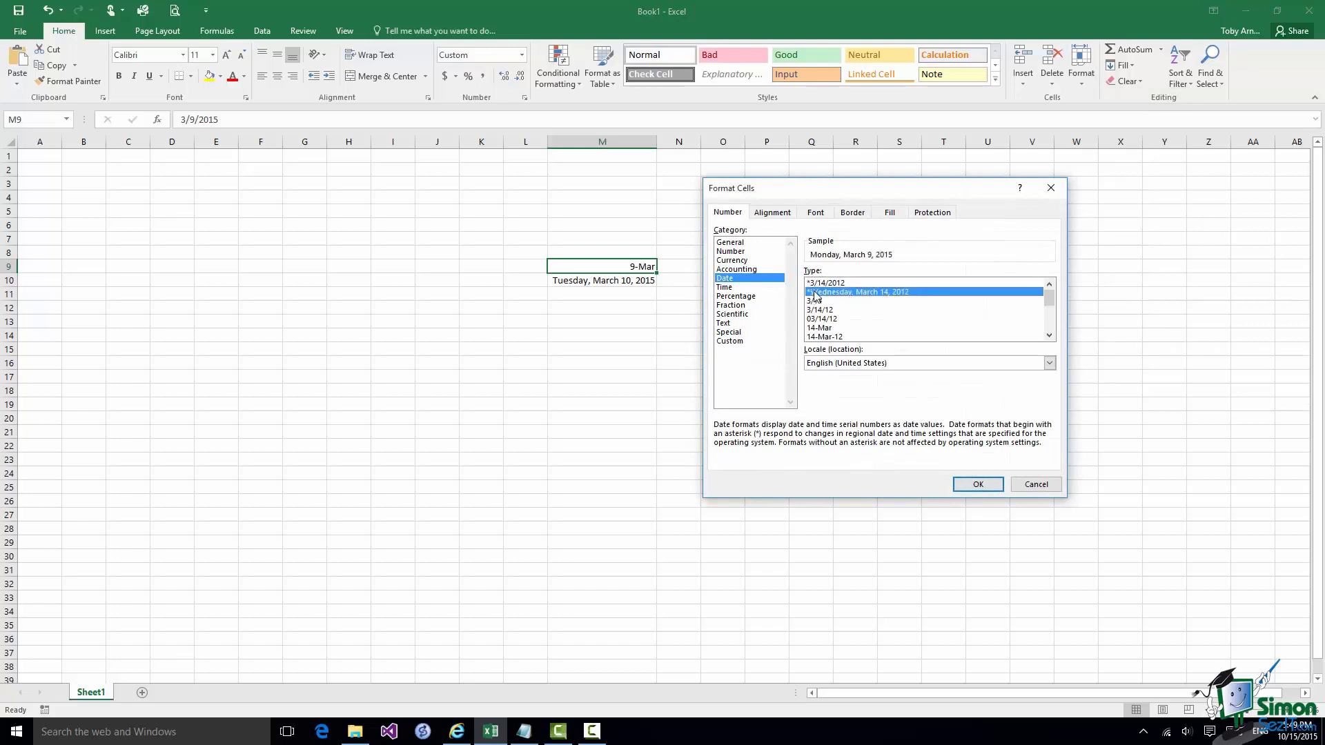
{"action": "left_click", "coordinate": [978, 484]}
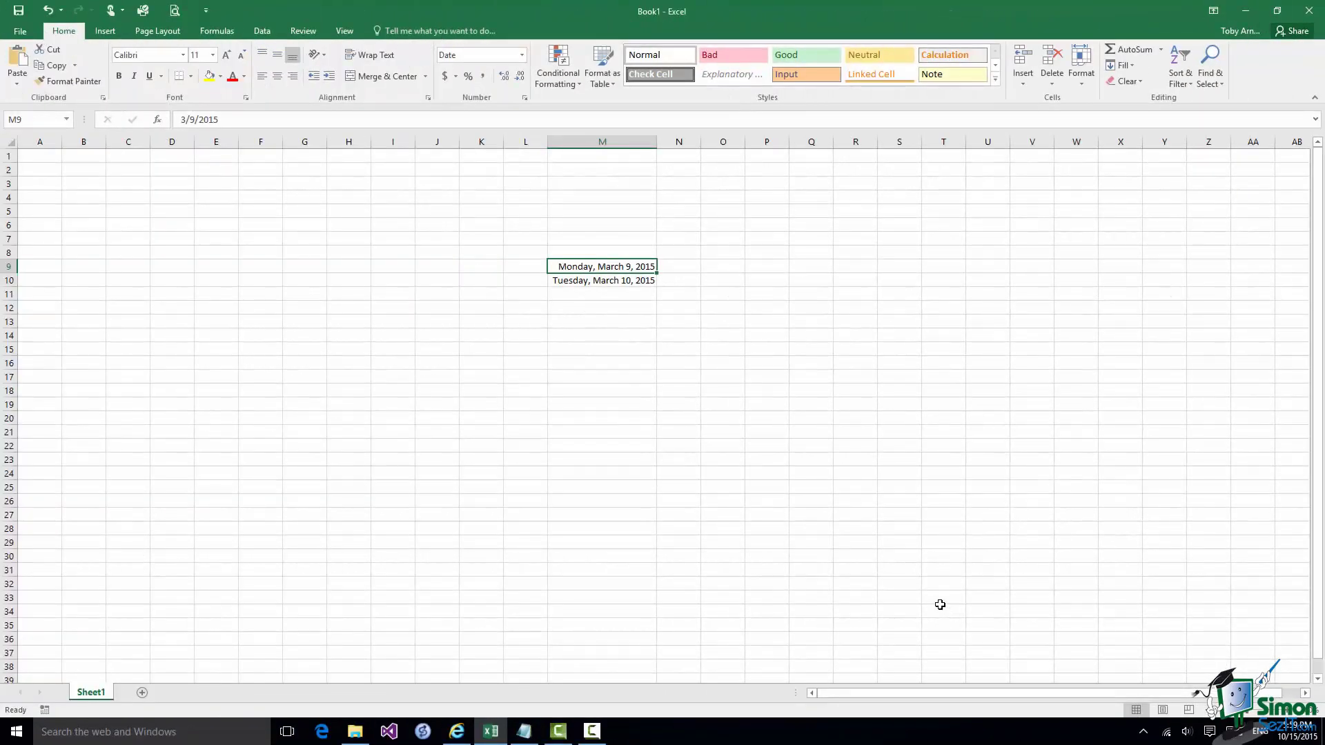
- Format all of column M with the *Wednesday, March 14, 2012 long date format
{"action": "left_click", "coordinate": [598, 146]}
{"action": "right_click", "coordinate": [600, 147]}
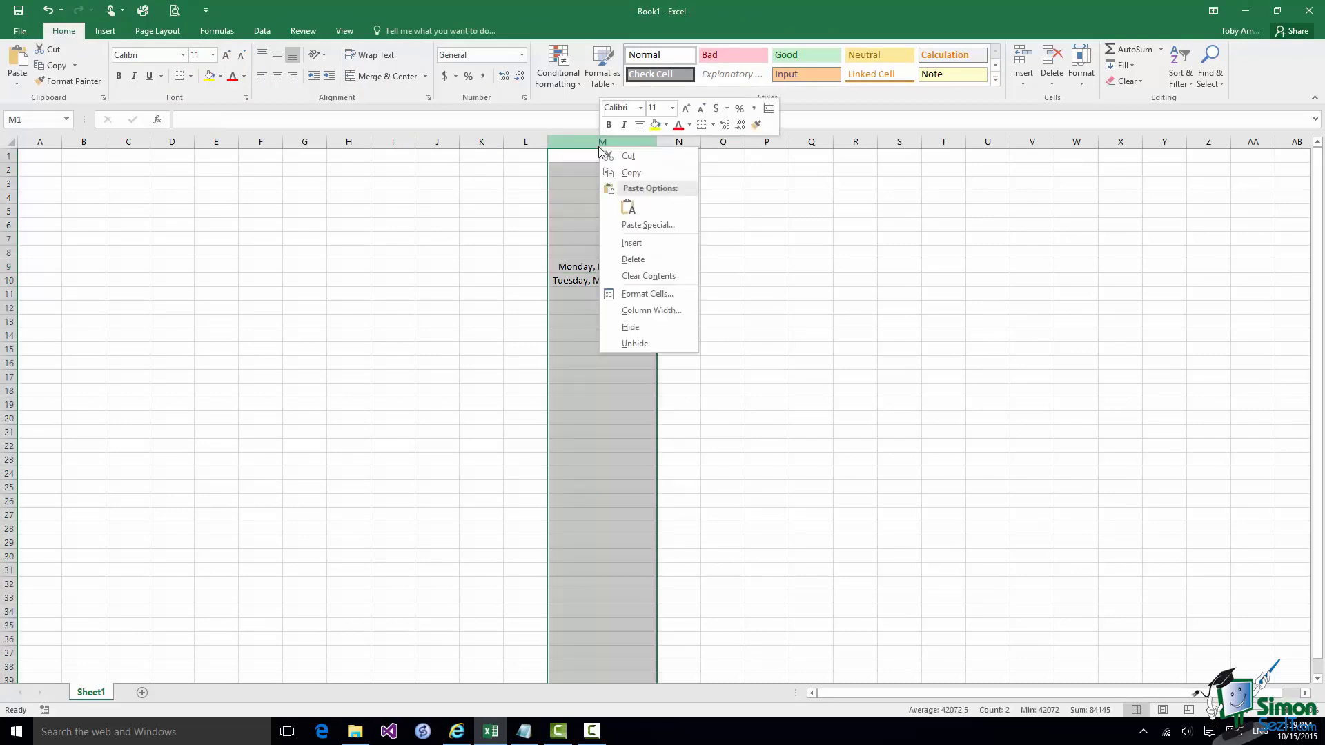
{"action": "left_click", "coordinate": [642, 294]}
{"action": "left_click", "coordinate": [485, 225]}
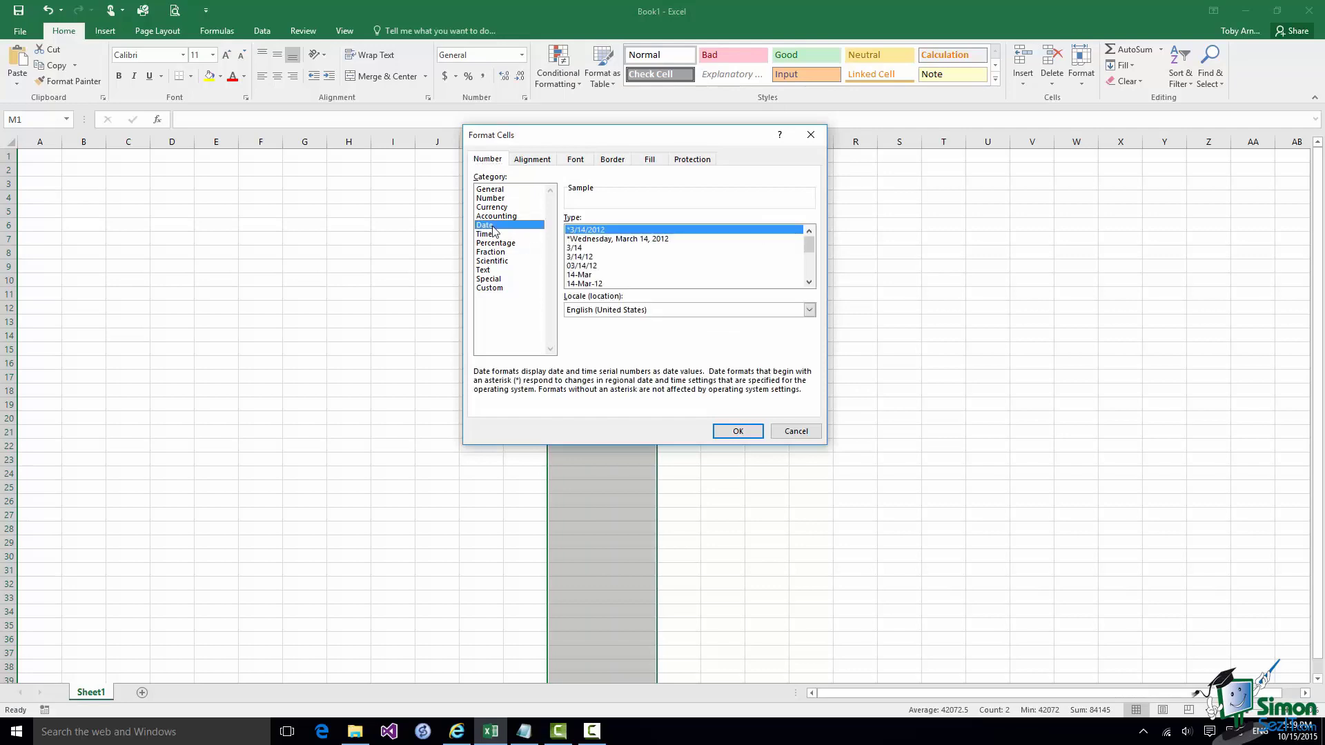
{"action": "left_click", "coordinate": [604, 239]}
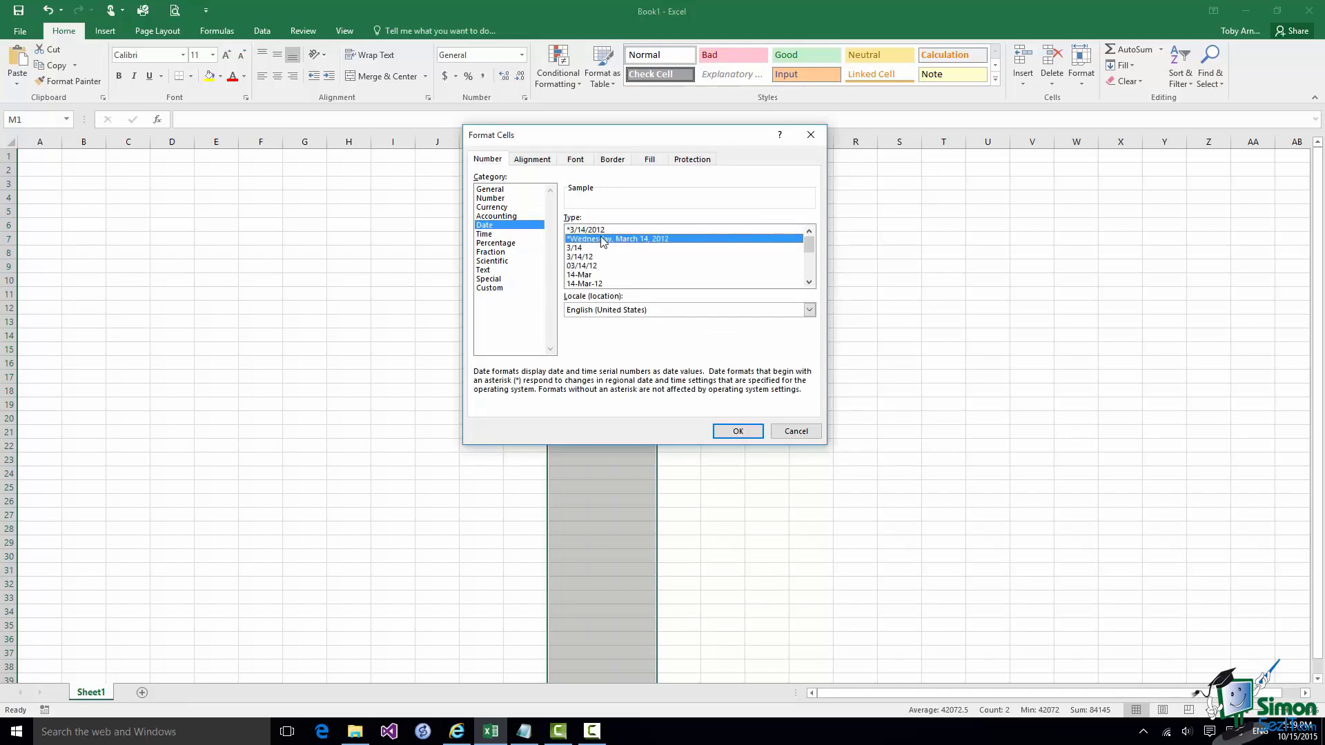
{"action": "left_click", "coordinate": [738, 432]}
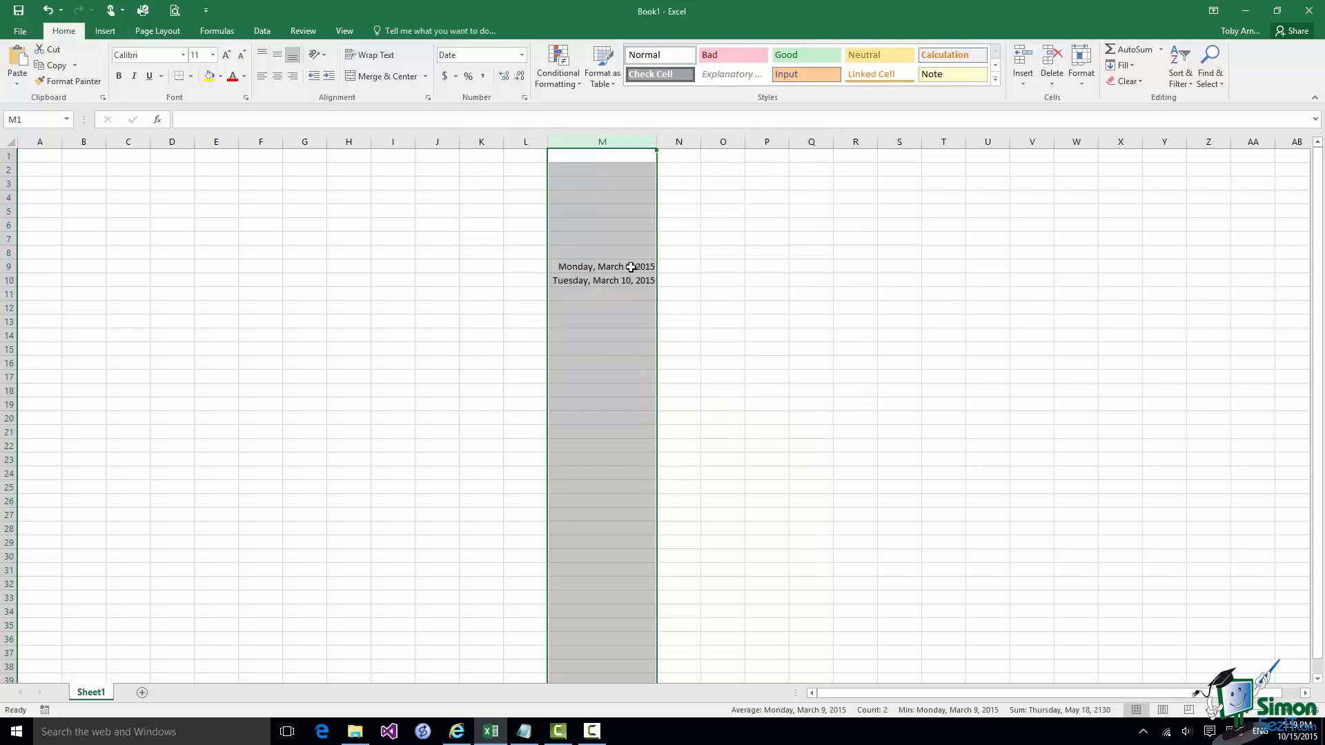
{"action": "left_click", "coordinate": [622, 322]}
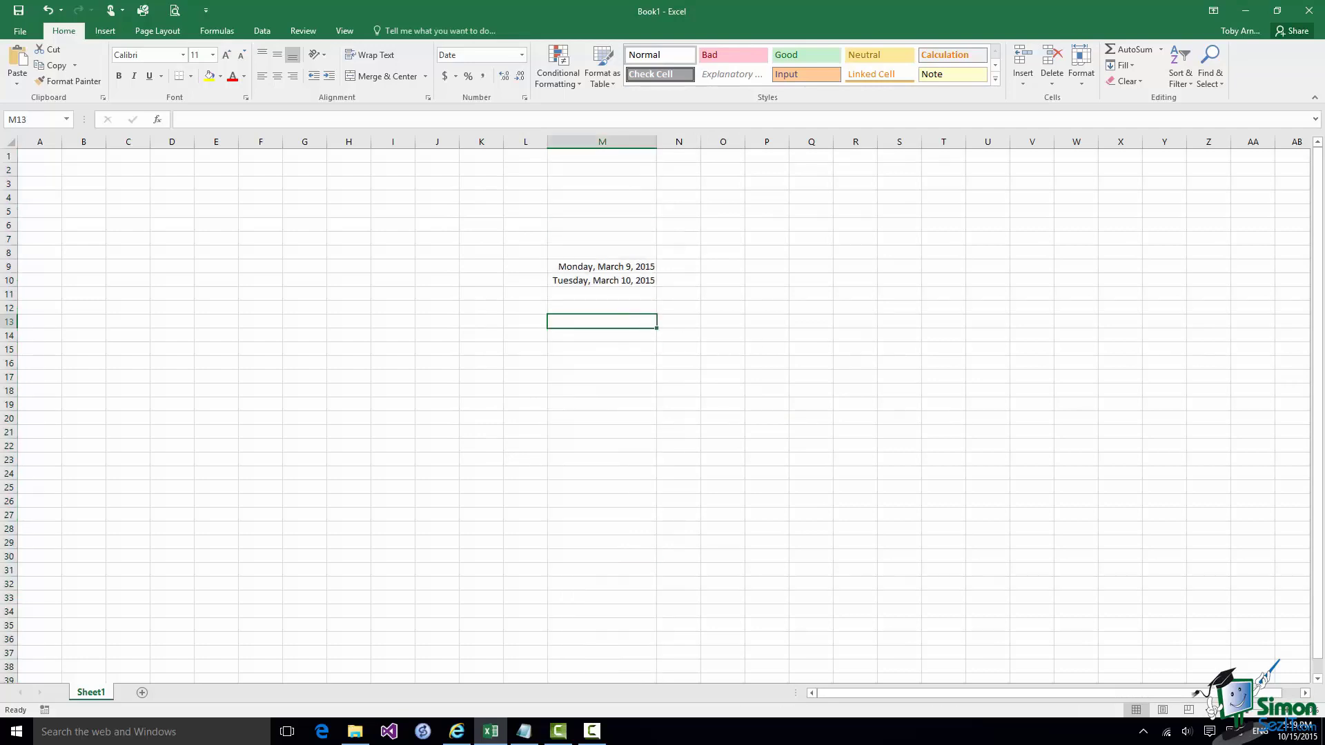
- Enter 11/4 in M13 so it displays Wednesday, November 4, 2015
{"action": "type", "text": "11"}
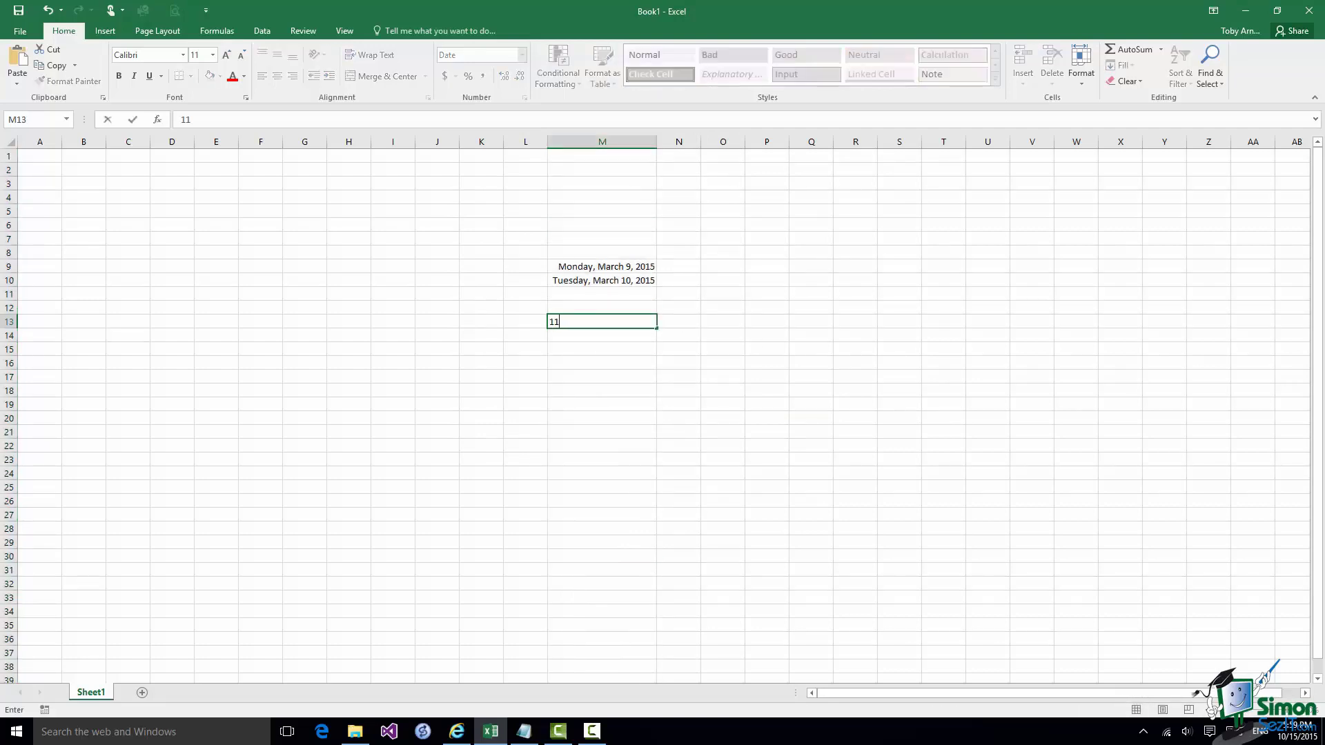
{"action": "type", "text": "/4"}
{"action": "key", "text": "Return"}
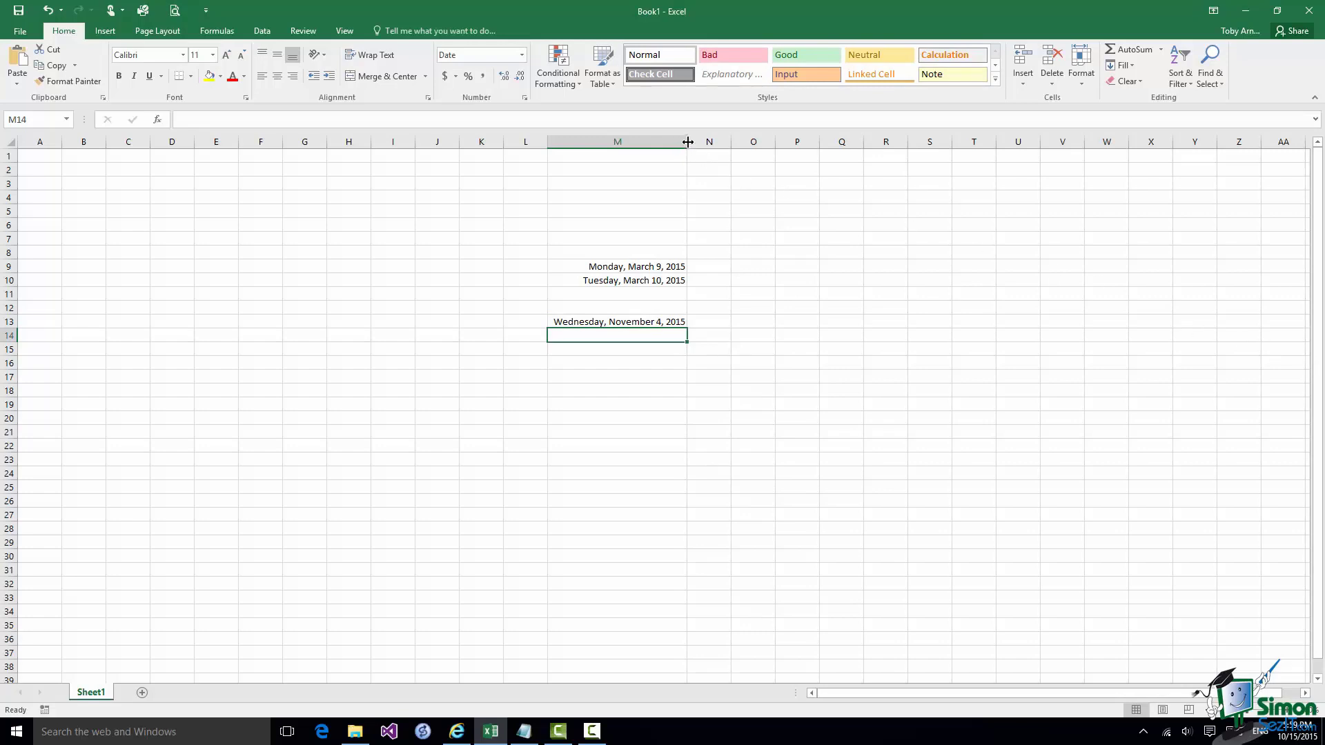
- Shrink column M until the dates in M9, M10 and M13 show as #####
{"action": "left_click_drag", "start_coordinate": [688, 141], "coordinate": [608, 144]}
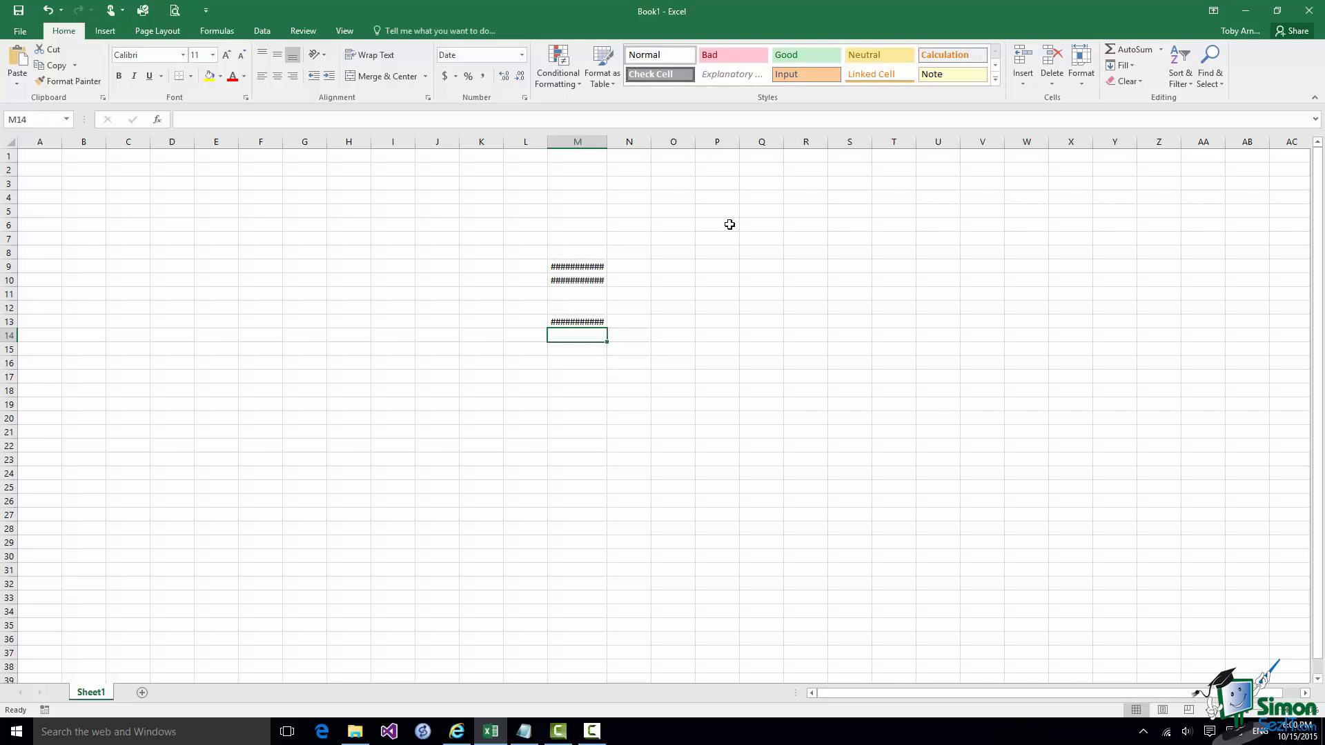
{"action": "left_click", "coordinate": [581, 267]}
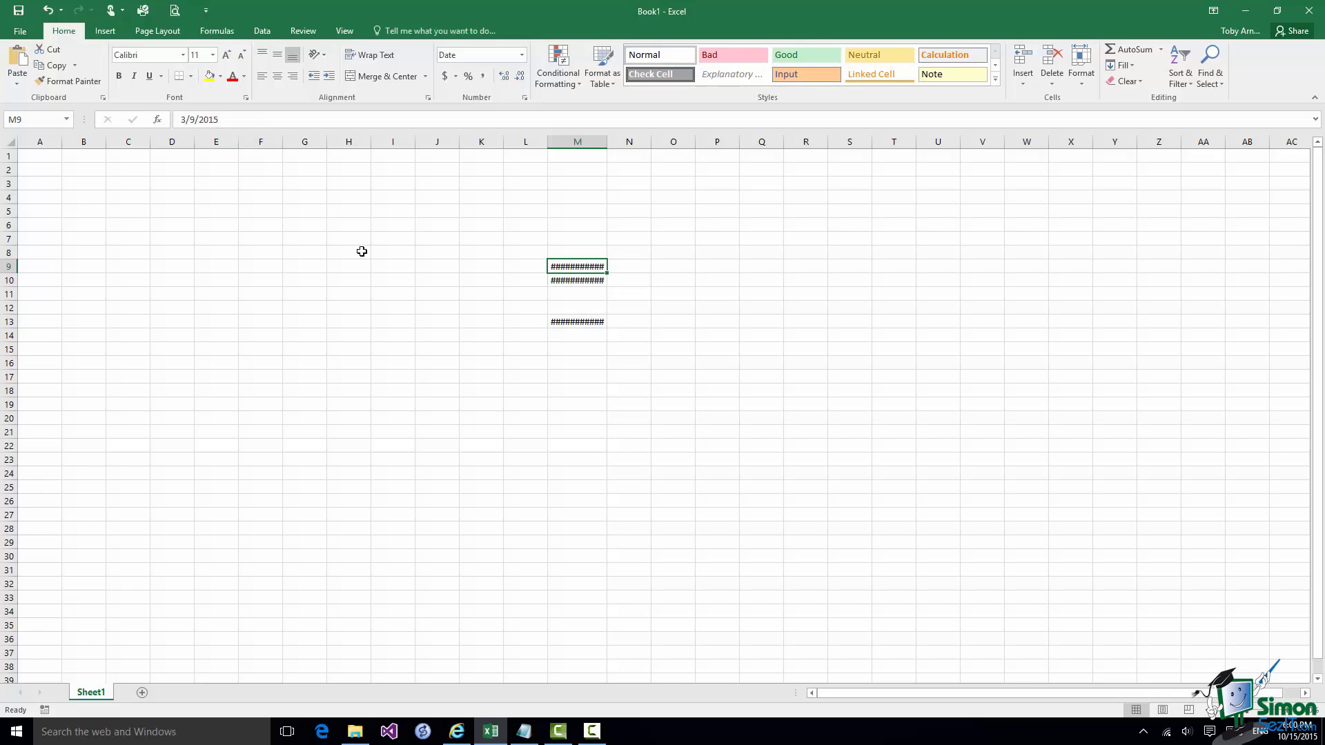
- AutoFit column M's width so its full long dates display again
{"action": "left_click", "coordinate": [576, 141]}
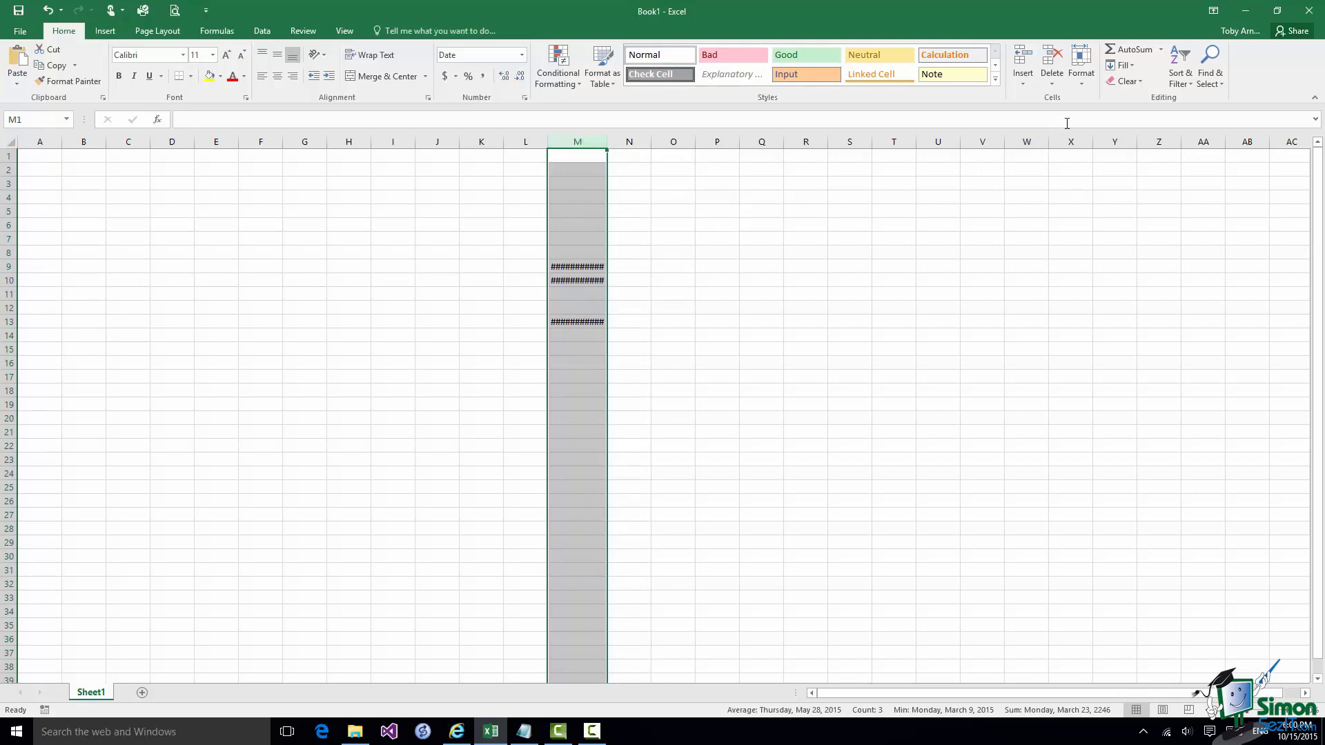
{"action": "left_click", "coordinate": [1082, 79]}
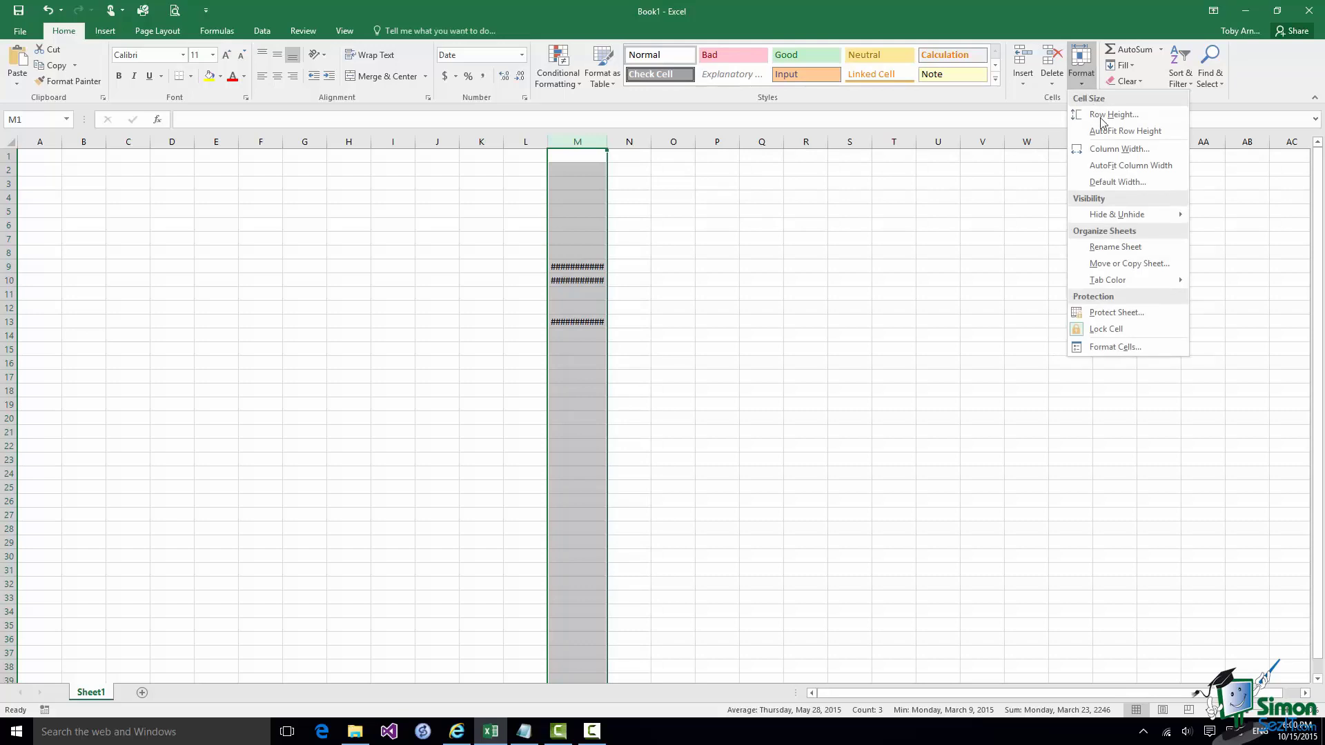
{"action": "left_click", "coordinate": [1117, 166]}
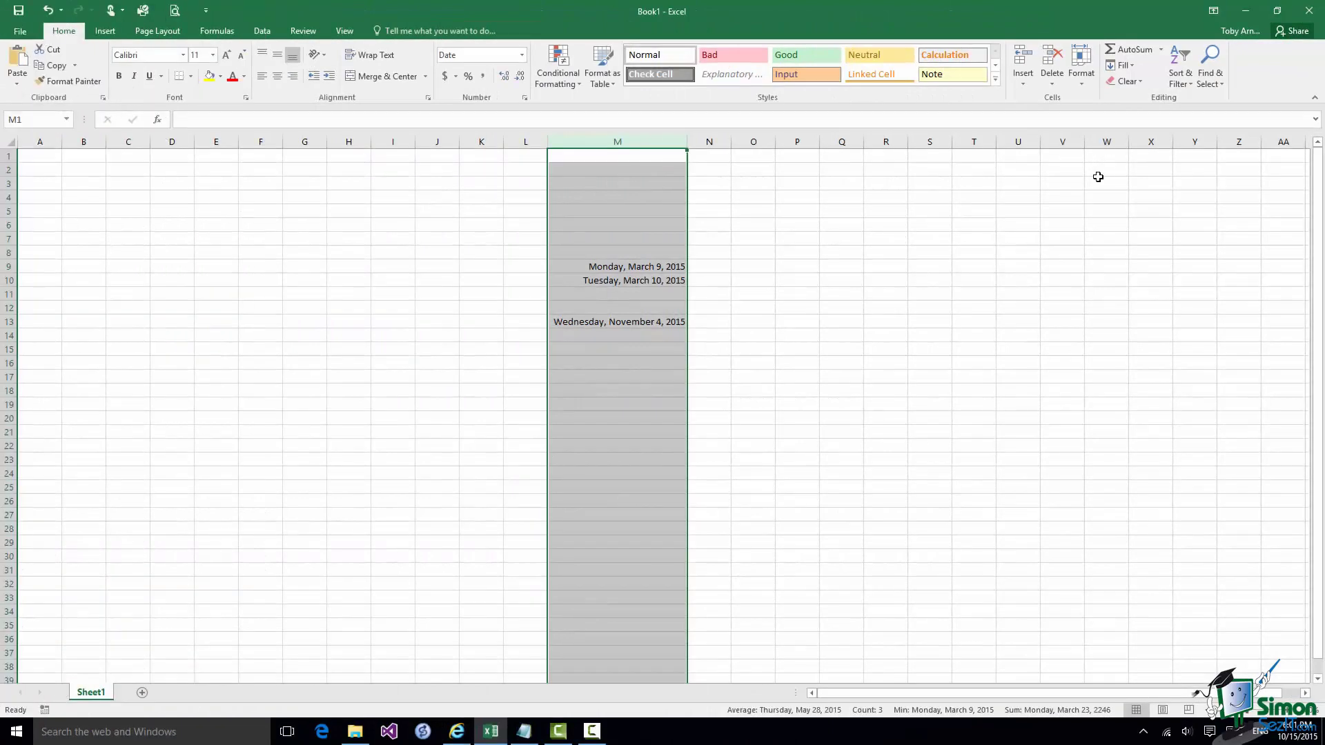
{"action": "left_click", "coordinate": [613, 323]}
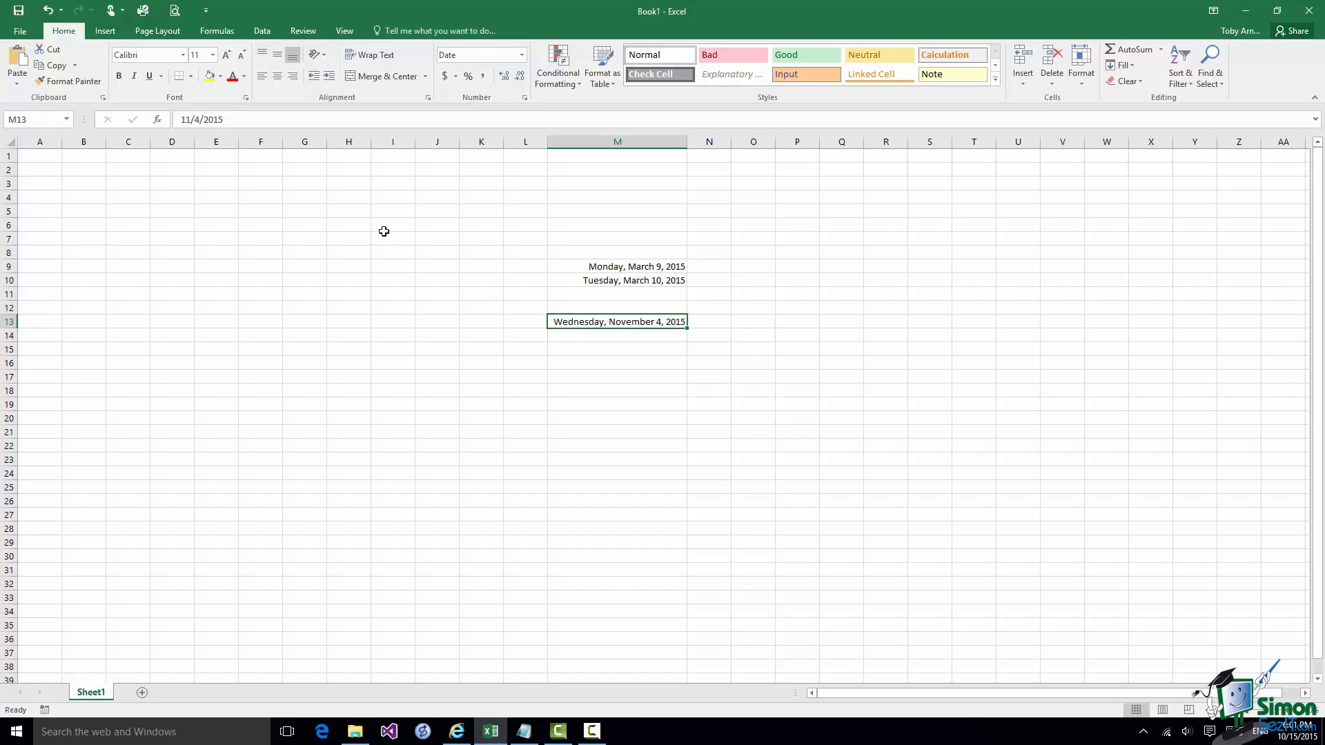
- Edit M13's date to September 11 so it reads Friday, September 11, 2015
{"action": "left_click", "coordinate": [202, 119]}
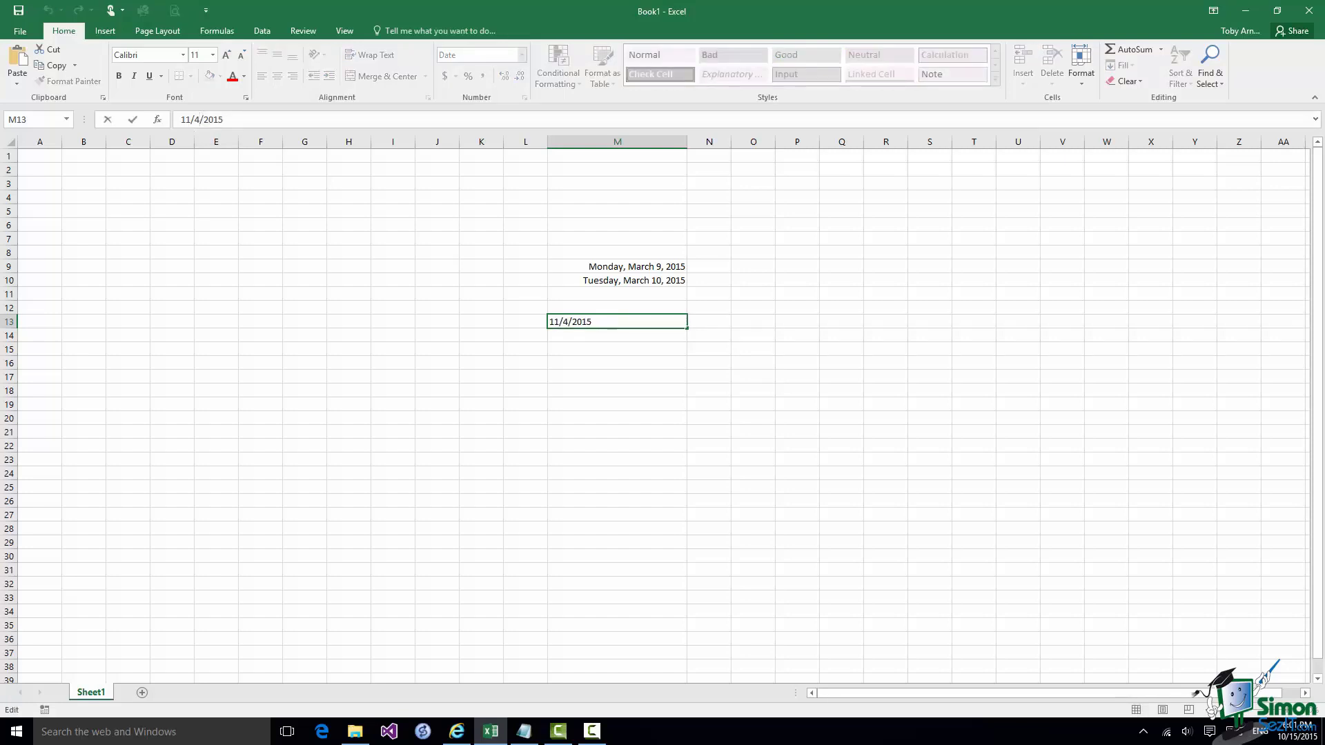
{"action": "key", "text": "BackSpace"}
{"action": "type", "text": "11"}
{"action": "key", "text": "BackSpace"}
{"action": "key", "text": "BackSpace"}
{"action": "type", "text": "9"}
{"action": "left_click", "coordinate": [134, 121]}
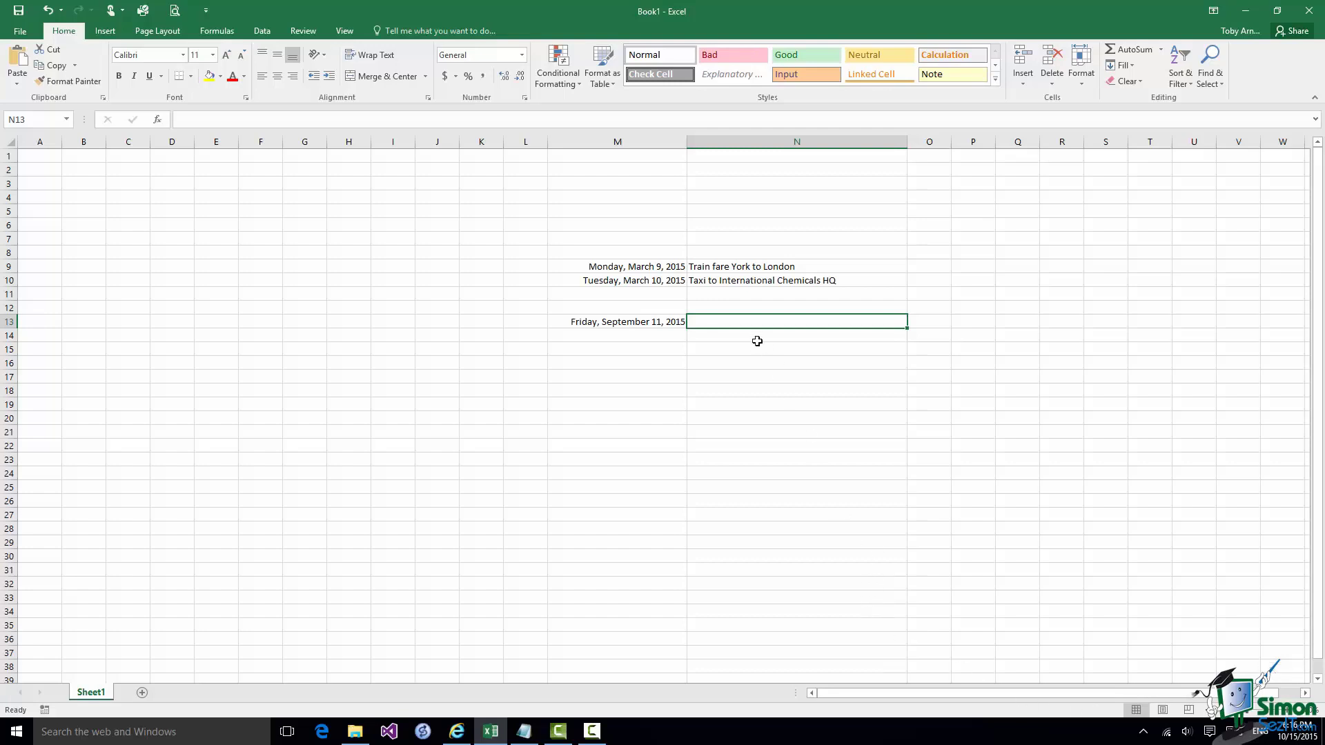
- Apply the Date number format to the 'Train fare York to London' text in N9
{"action": "left_click", "coordinate": [736, 267]}
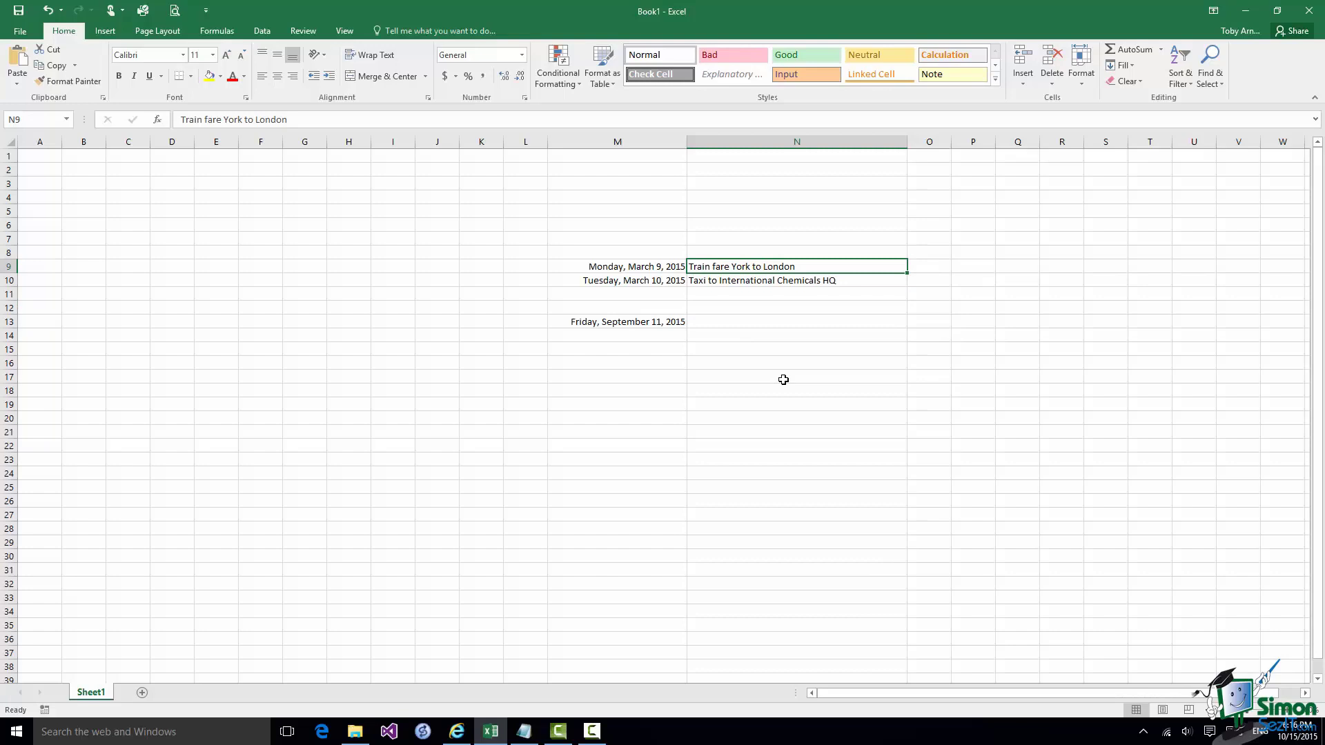
{"action": "left_click", "coordinate": [1085, 82]}
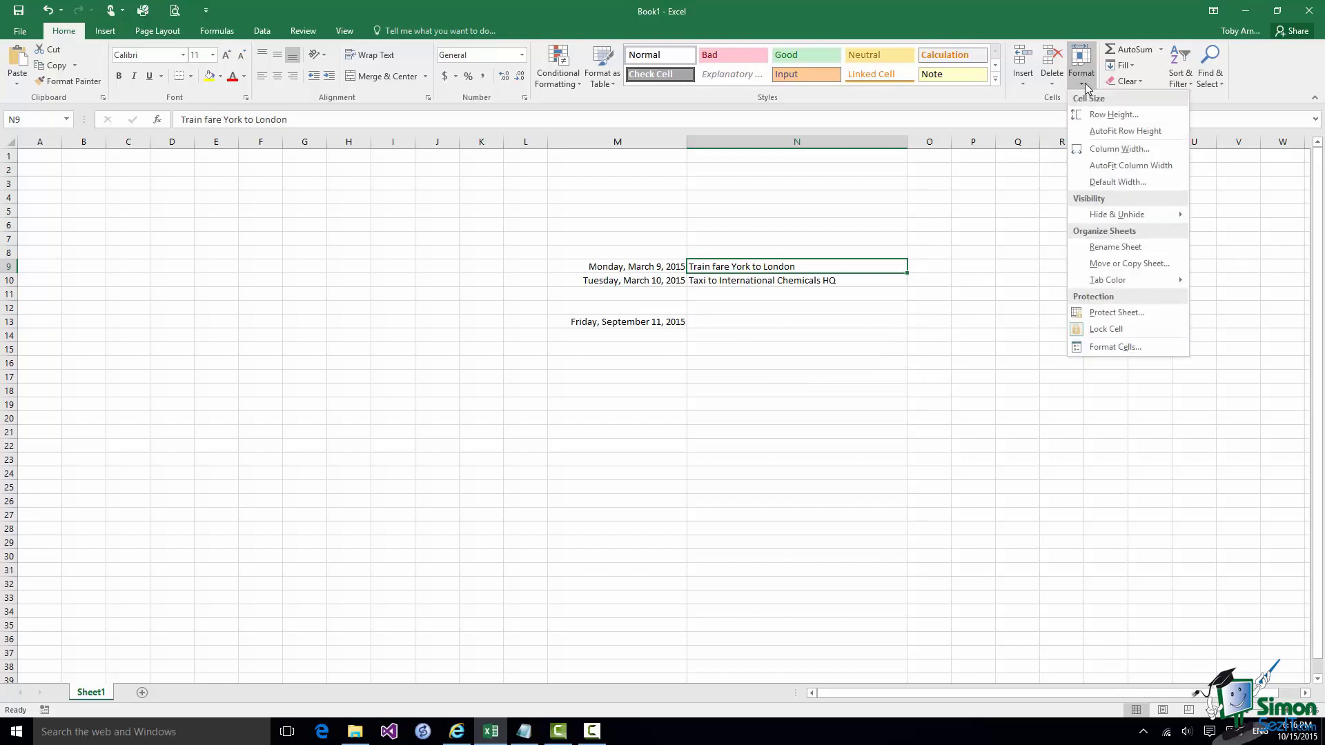
{"action": "left_click", "coordinate": [1095, 347]}
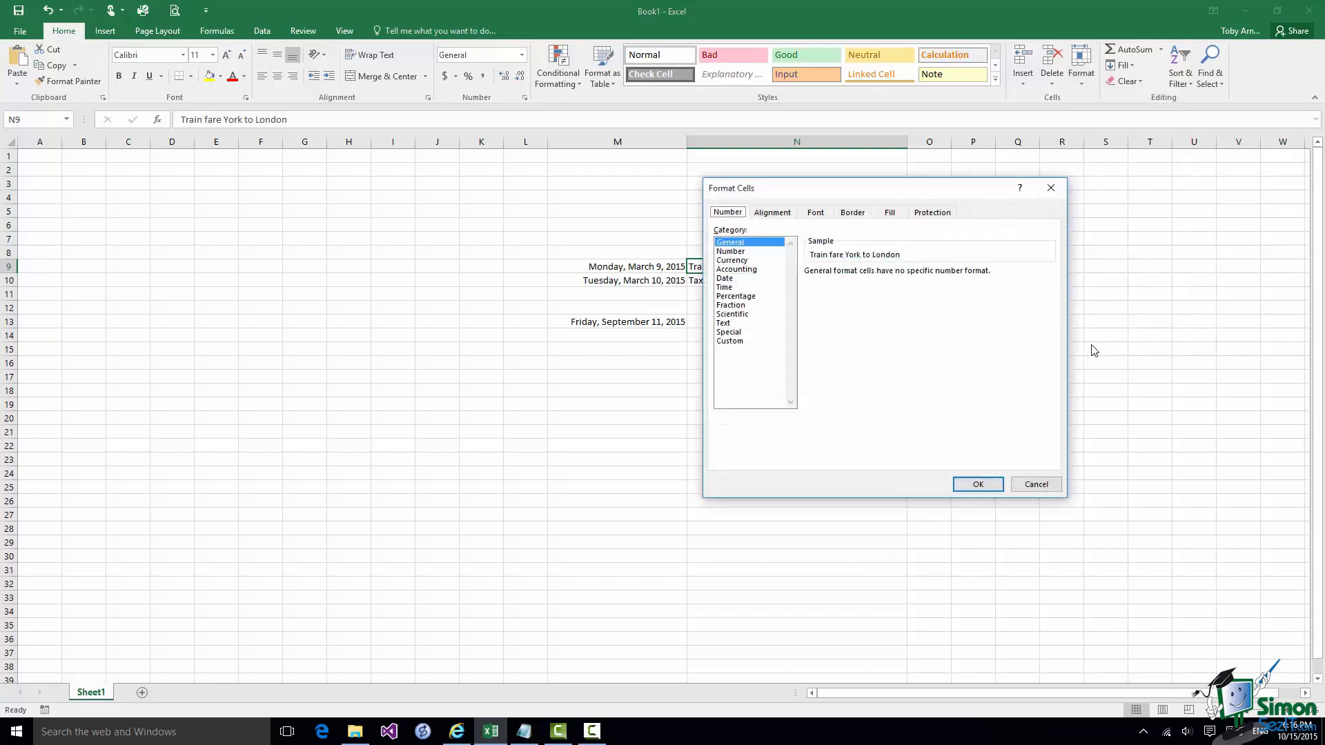
{"action": "left_click", "coordinate": [726, 279]}
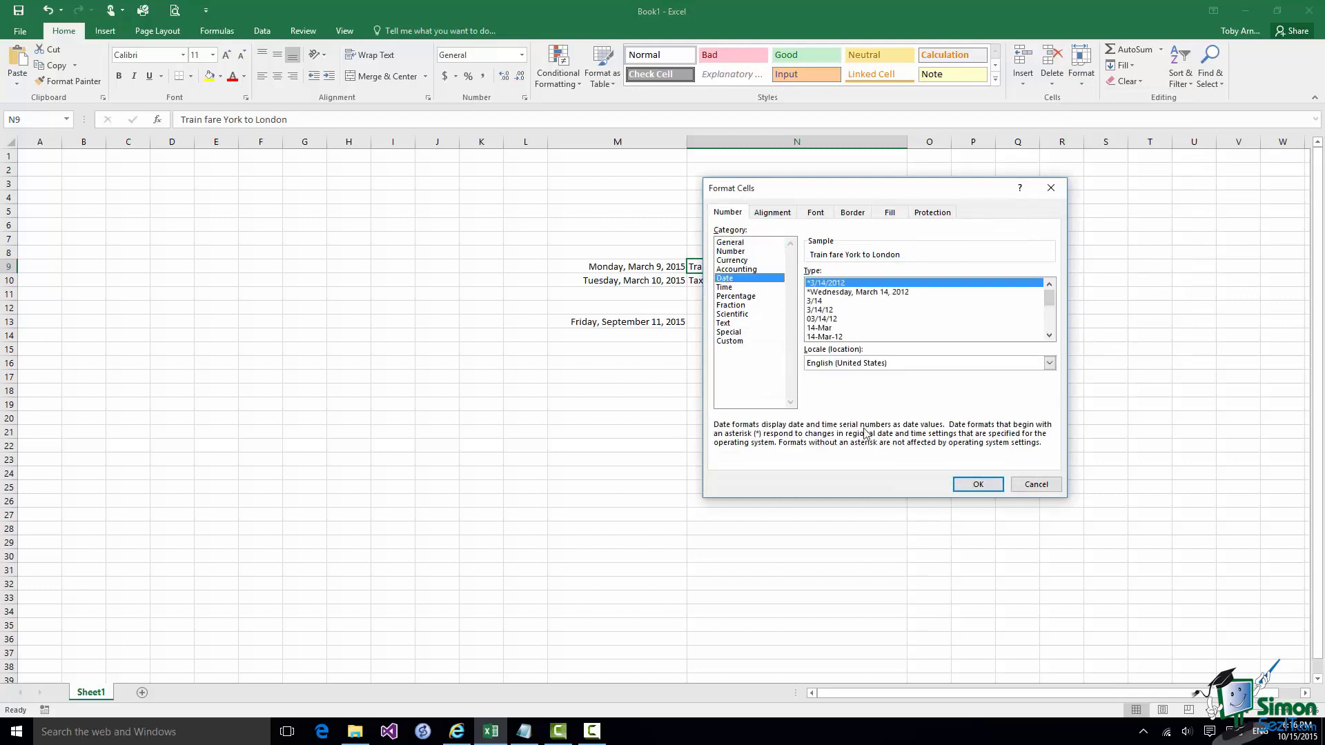
{"action": "left_click", "coordinate": [980, 485]}
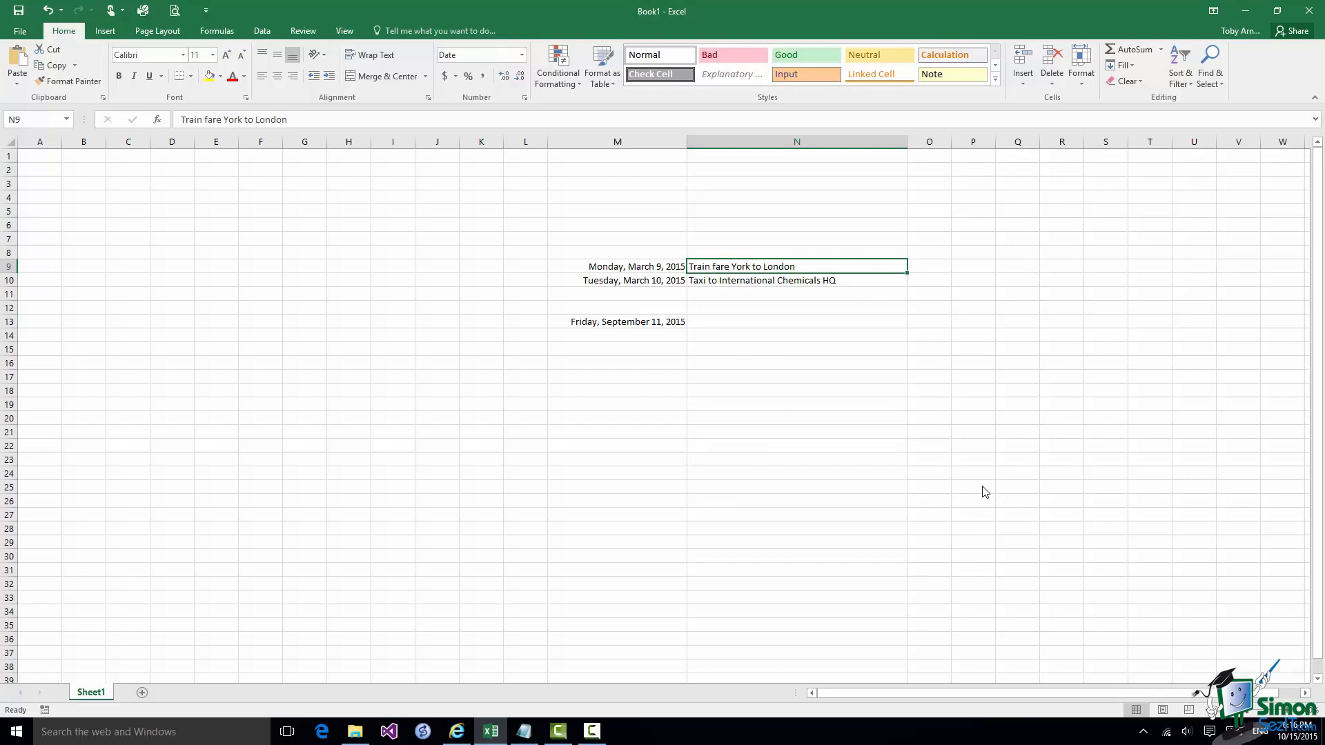
{"action": "left_click", "coordinate": [933, 266]}
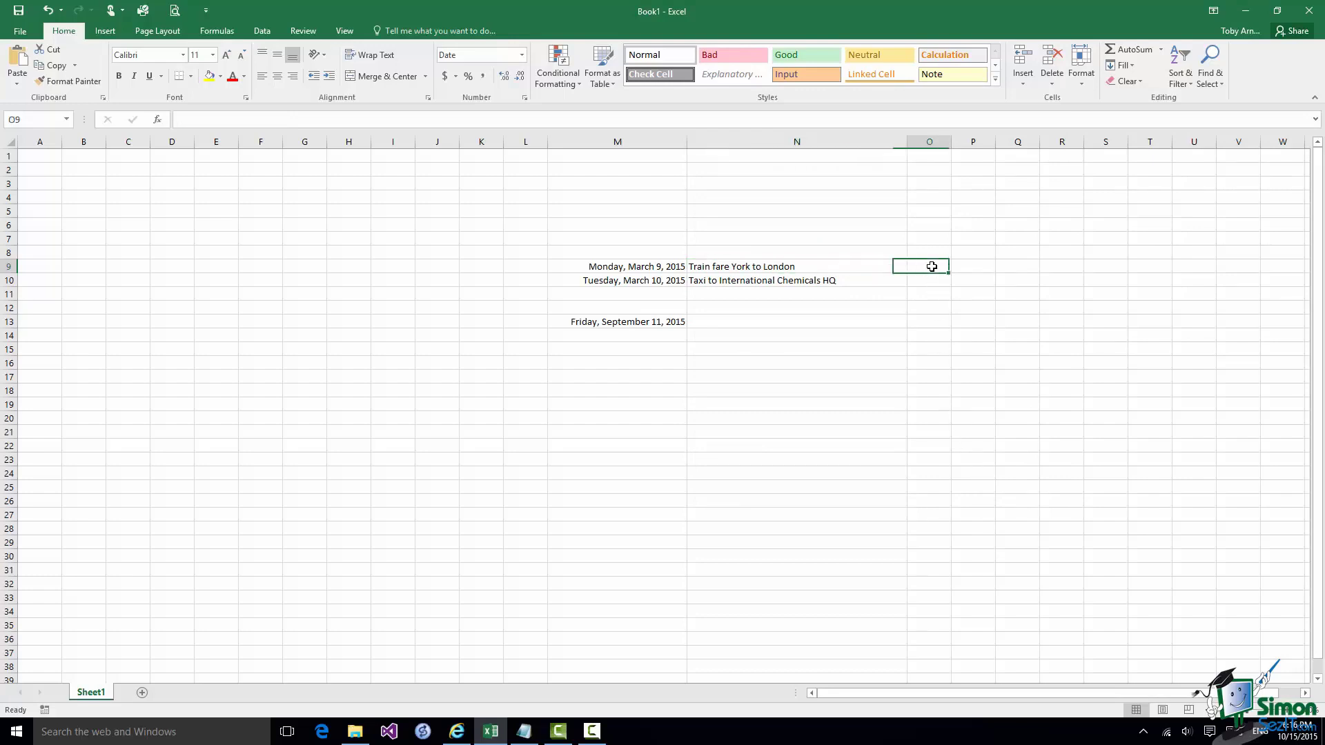
- Enter 19763 in O9 and give it a Date format so it shows 2/8/1954
{"action": "type", "text": "1976"}
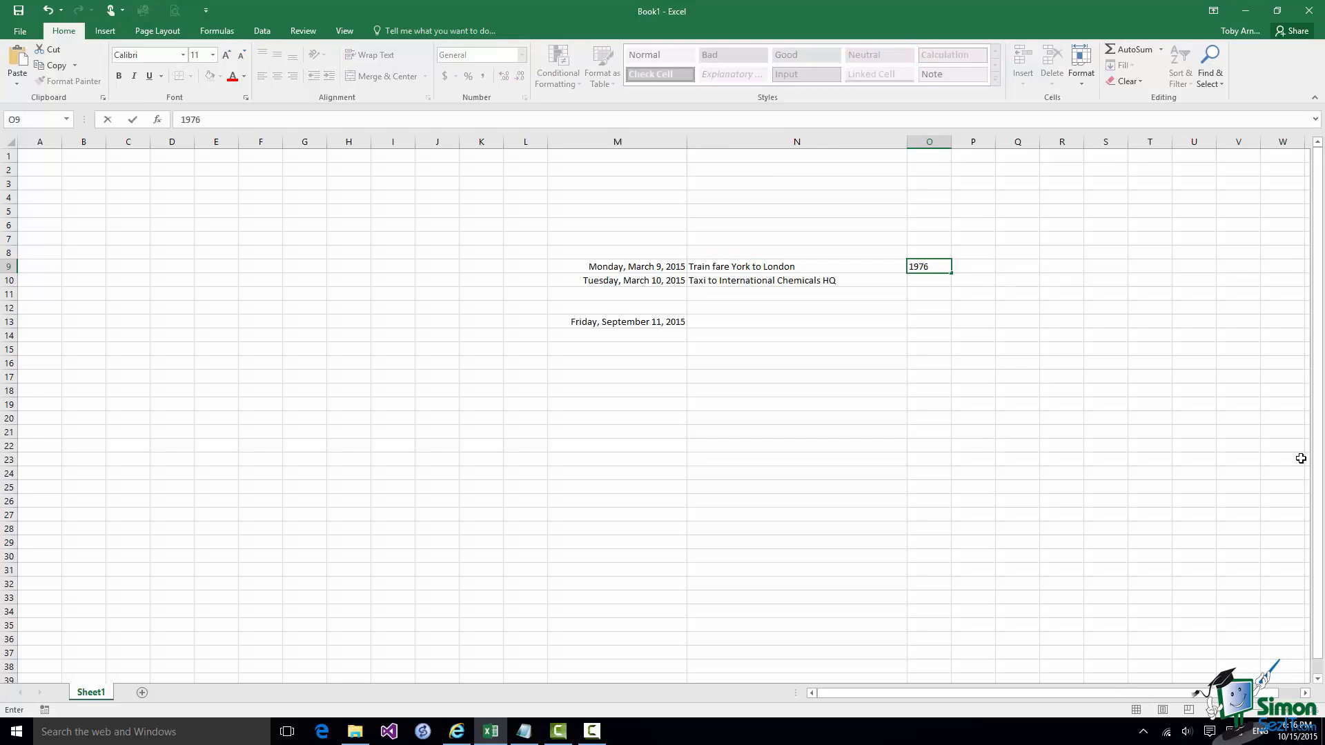
{"action": "type", "text": "3"}
{"action": "left_click", "coordinate": [985, 272]}
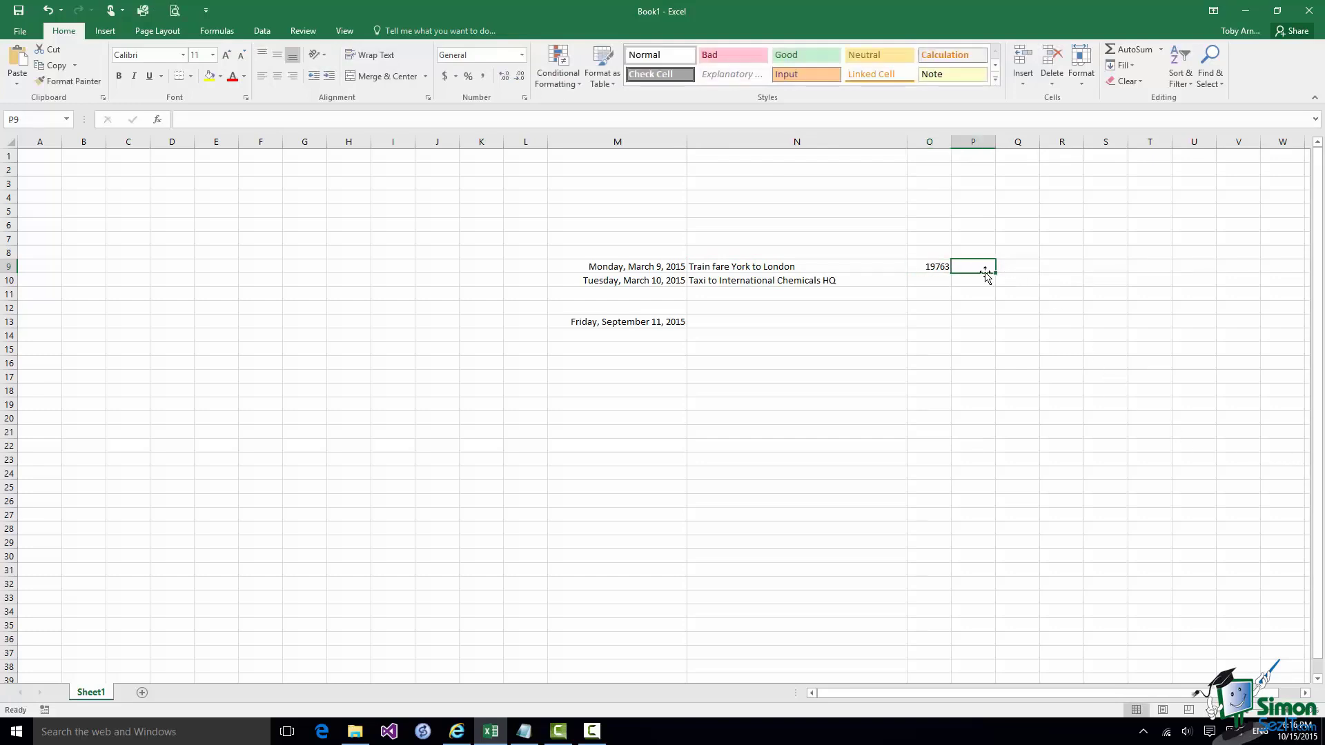
{"action": "left_click", "coordinate": [939, 267]}
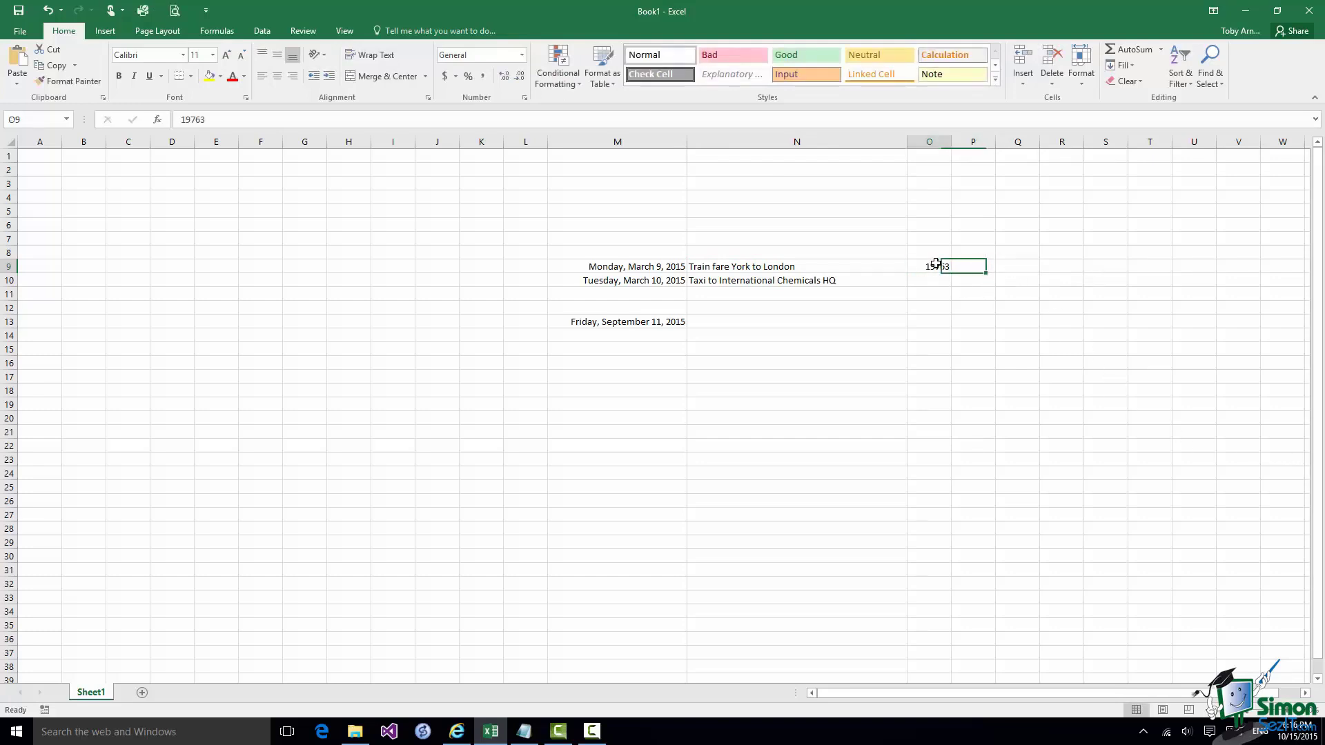
{"action": "left_click", "coordinate": [1080, 80]}
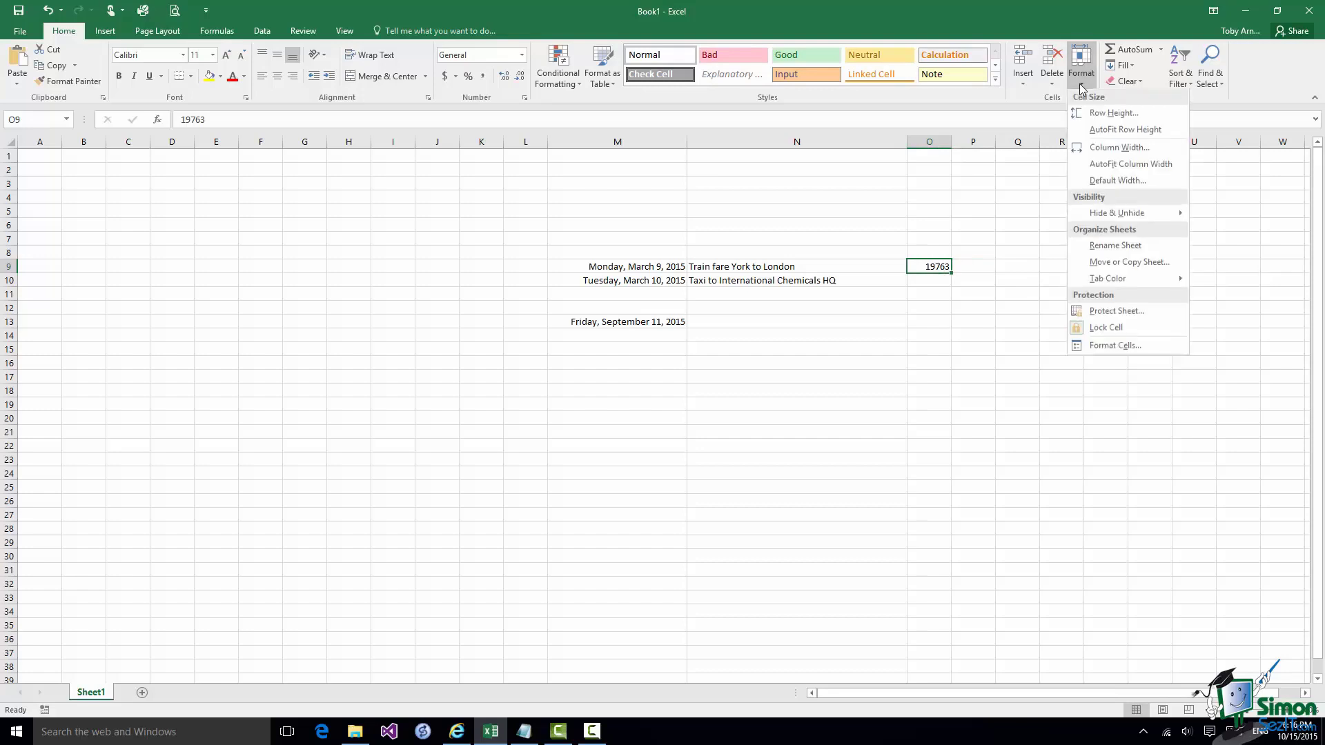
{"action": "left_click", "coordinate": [1120, 347]}
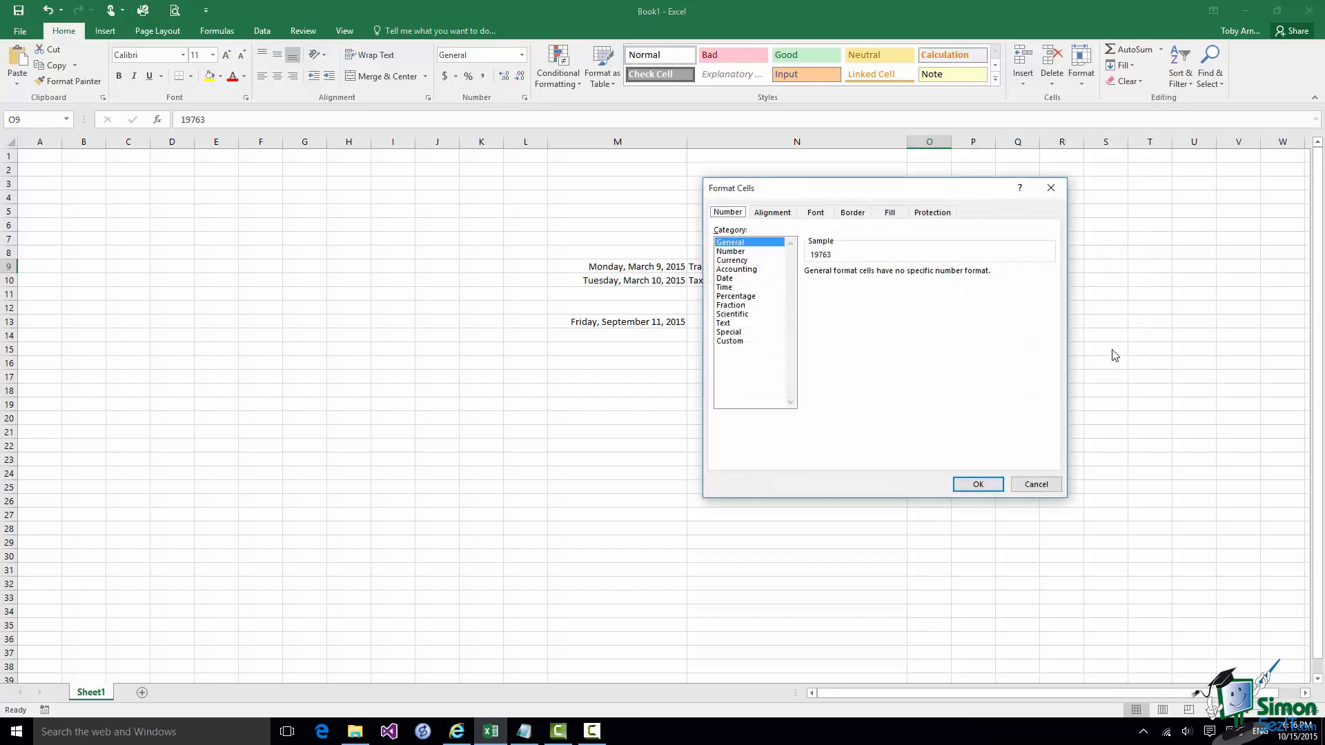
{"action": "left_click", "coordinate": [734, 280]}
{"action": "left_click", "coordinate": [977, 485]}
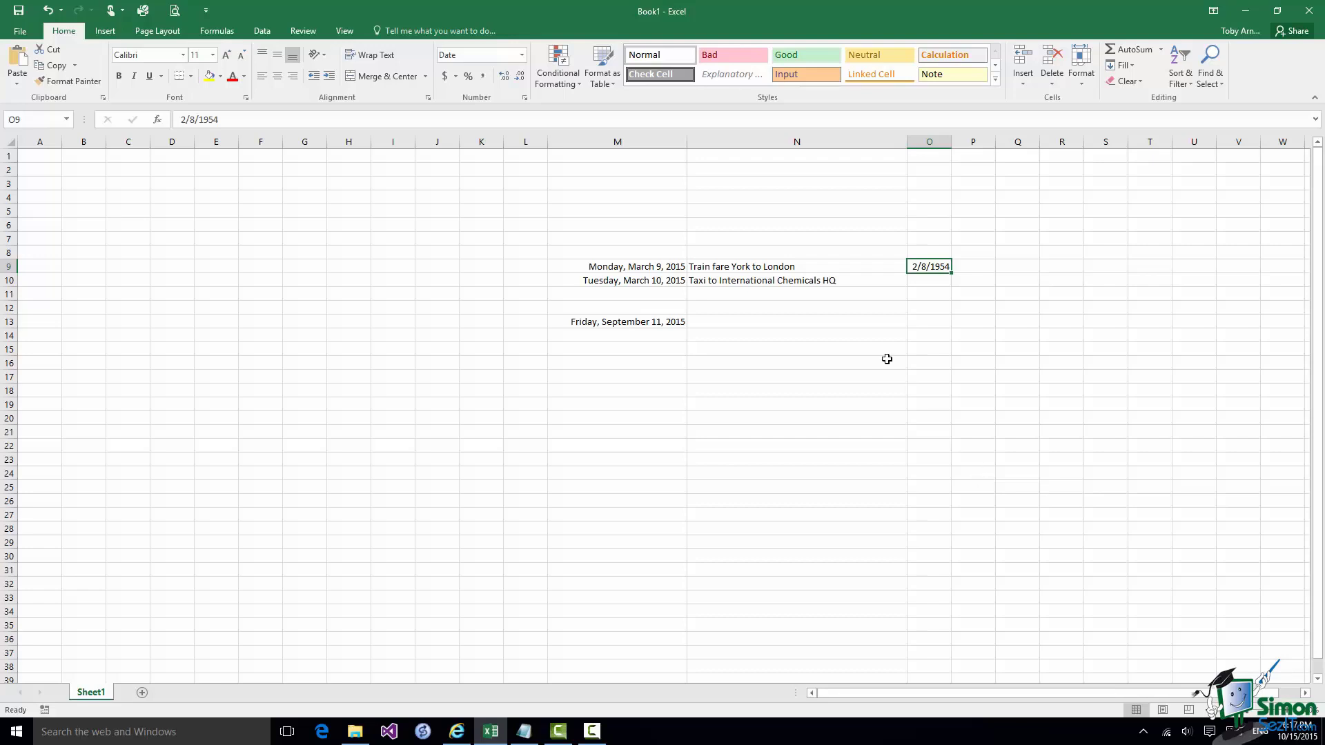
- Apply the Currency number format to the taxi description in N10
{"action": "left_click", "coordinate": [766, 282]}
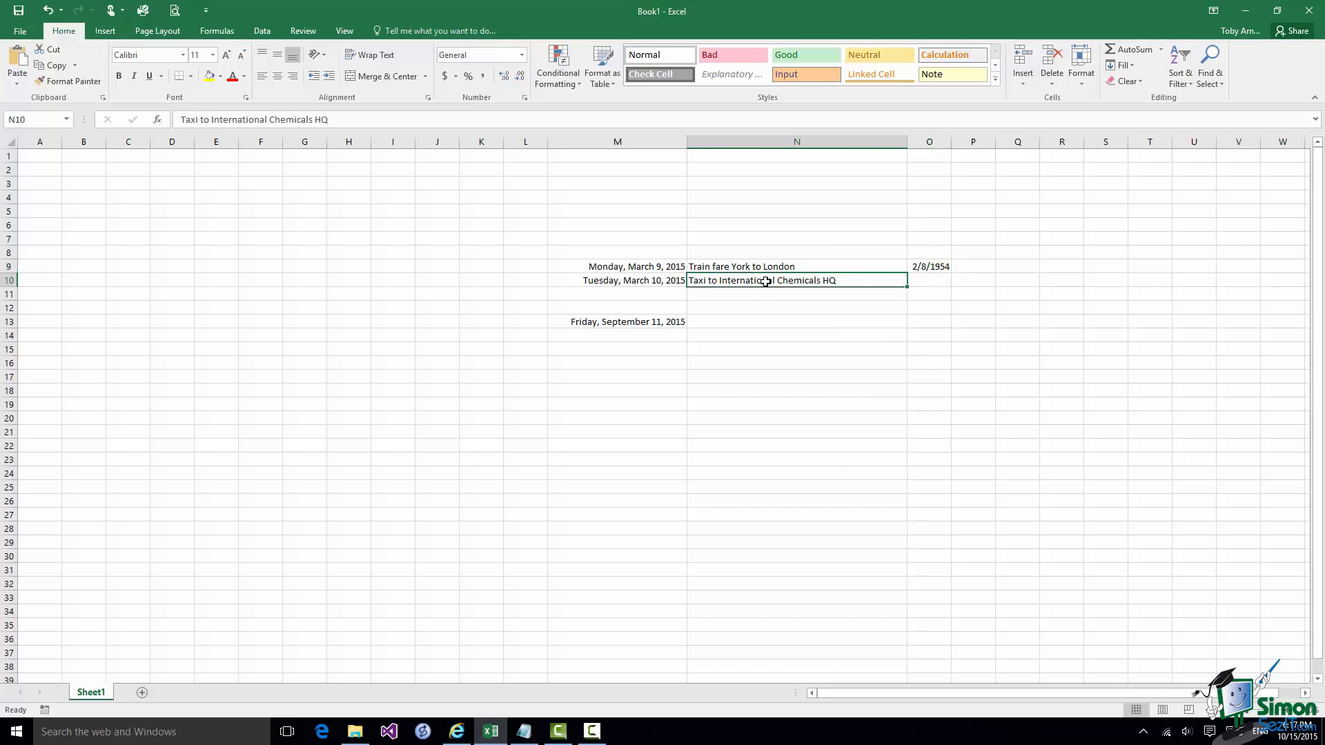
{"action": "left_click", "coordinate": [1083, 81]}
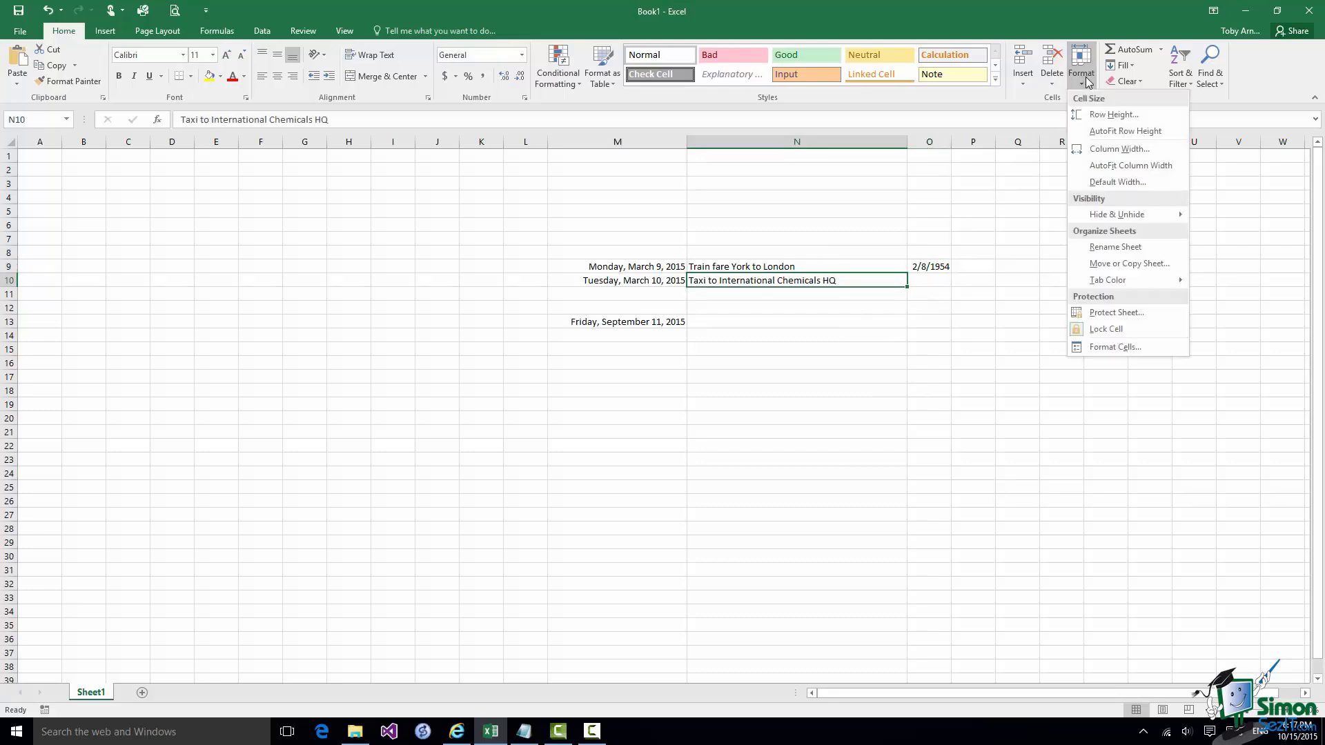
{"action": "left_click", "coordinate": [1121, 347]}
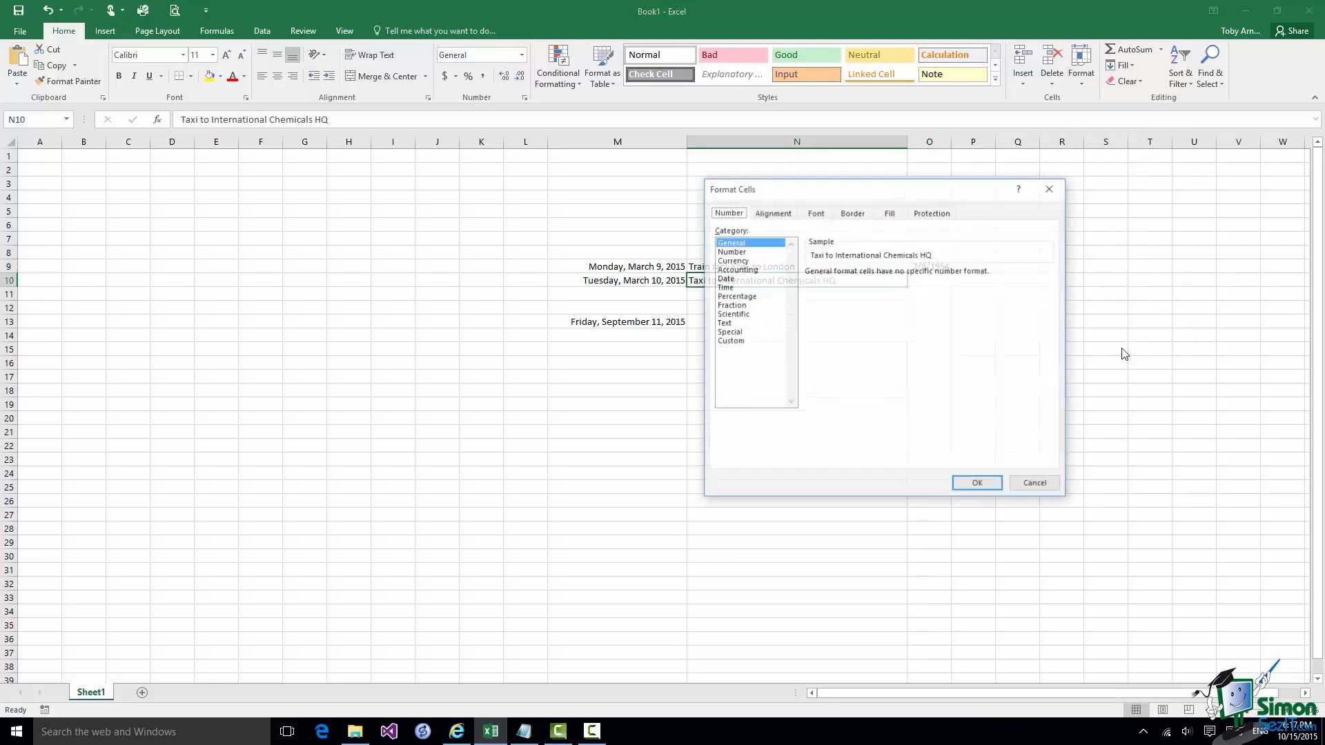
{"action": "left_click", "coordinate": [738, 261]}
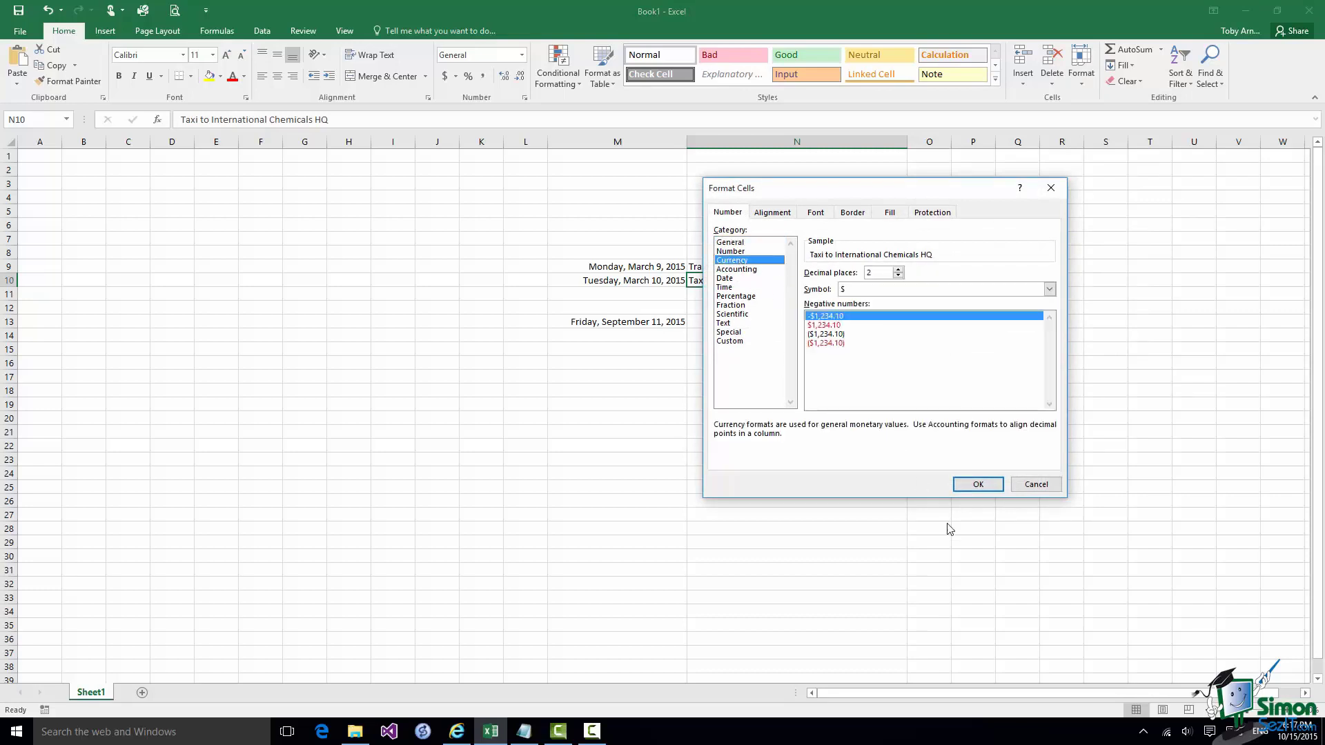
{"action": "left_click", "coordinate": [989, 487]}
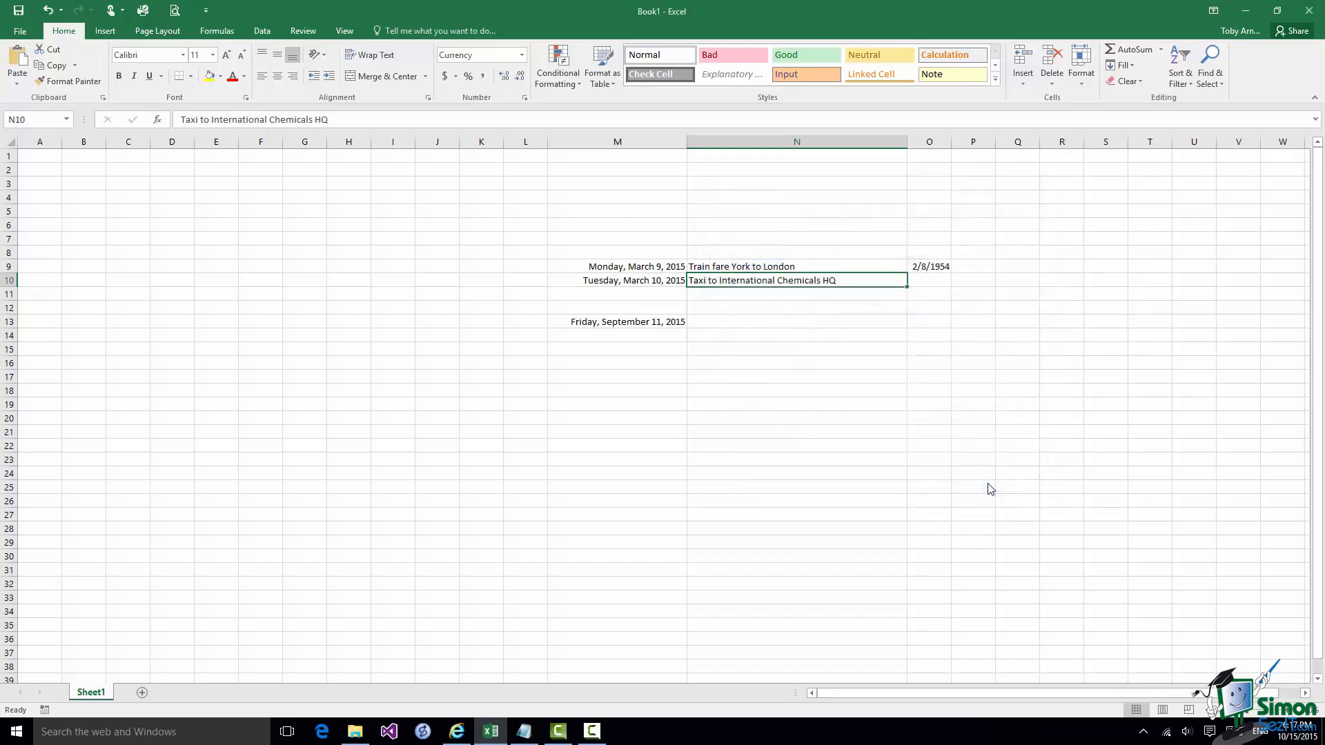
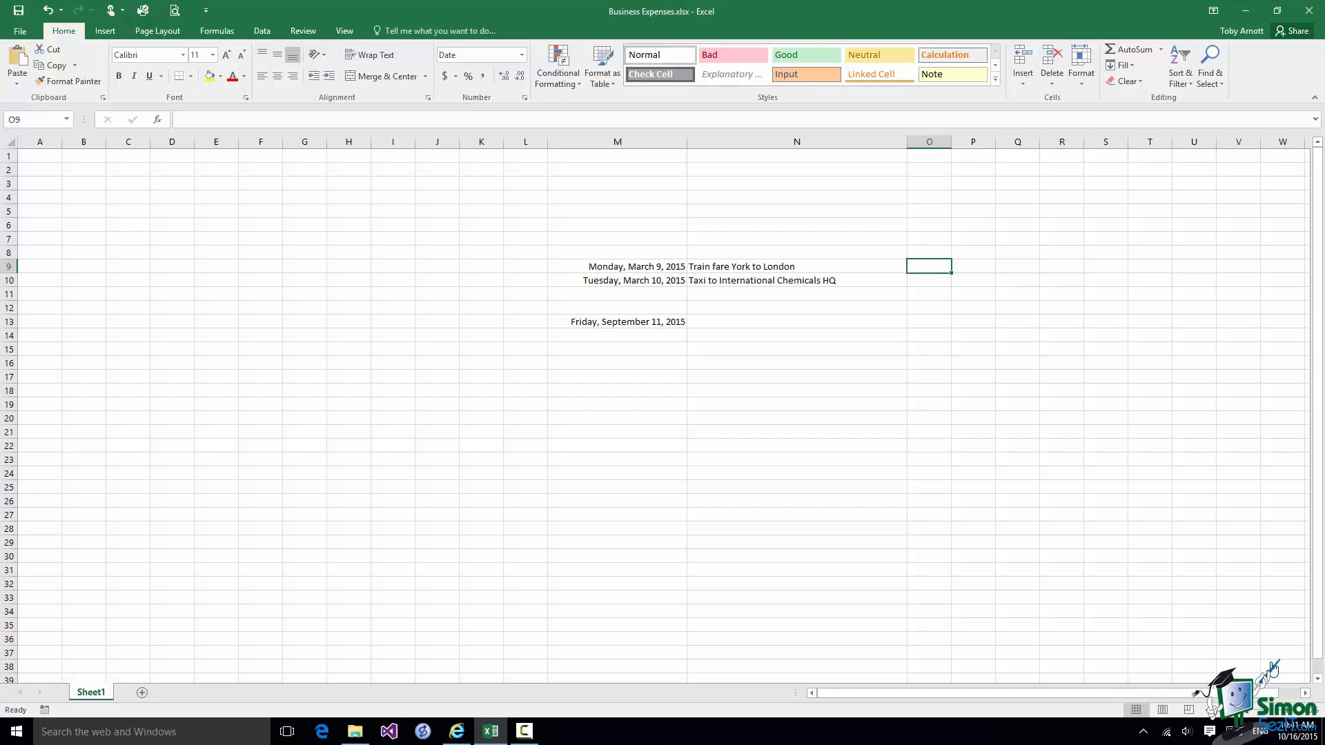
- Enter 127.5 in O9 and 32.5 in O10, ending with O10 selected
{"action": "type", "text": "127.5"}
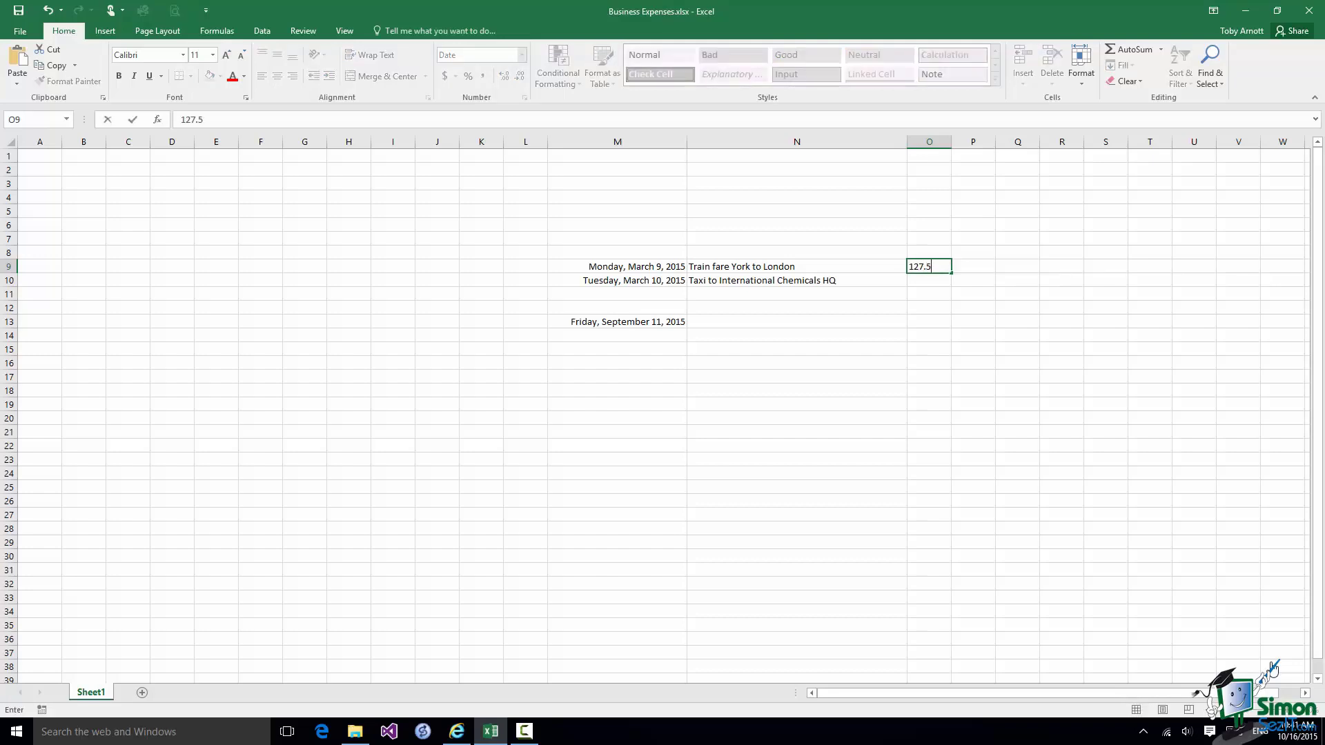
{"action": "key", "text": "Return"}
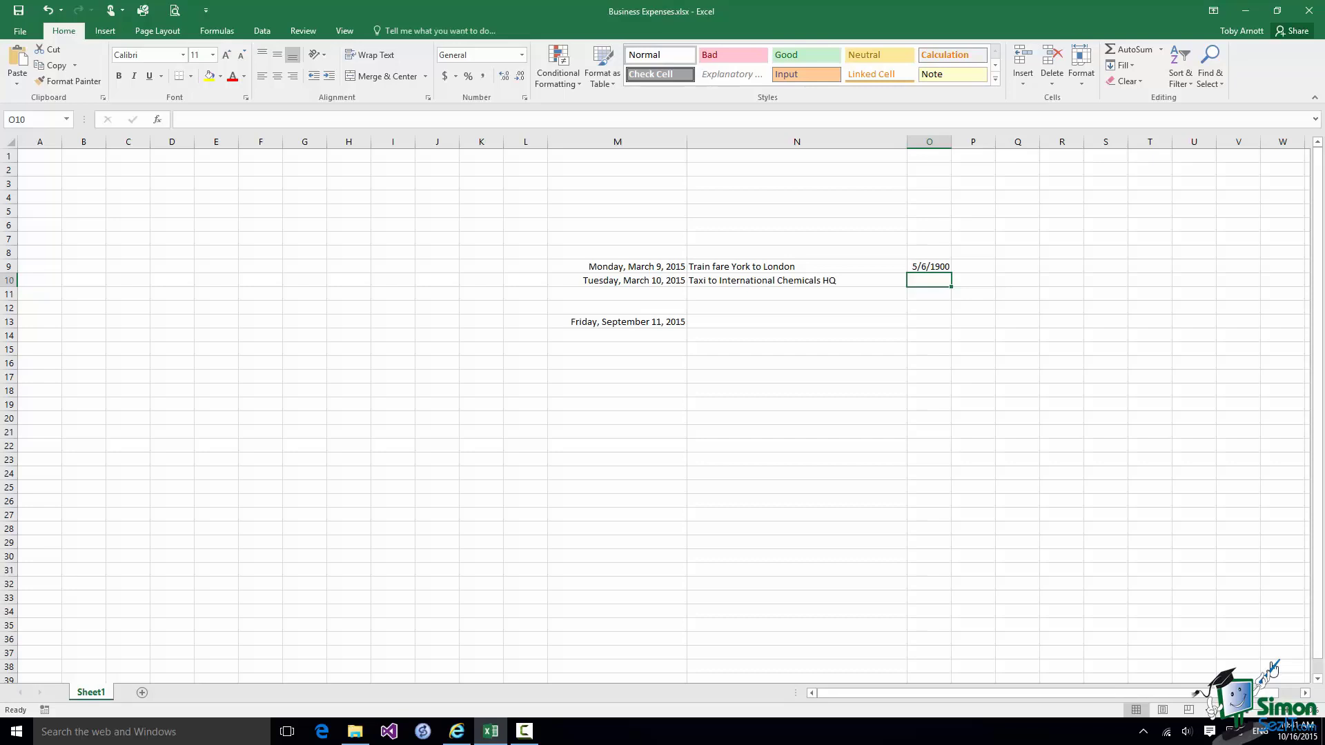
{"action": "type", "text": "32"}
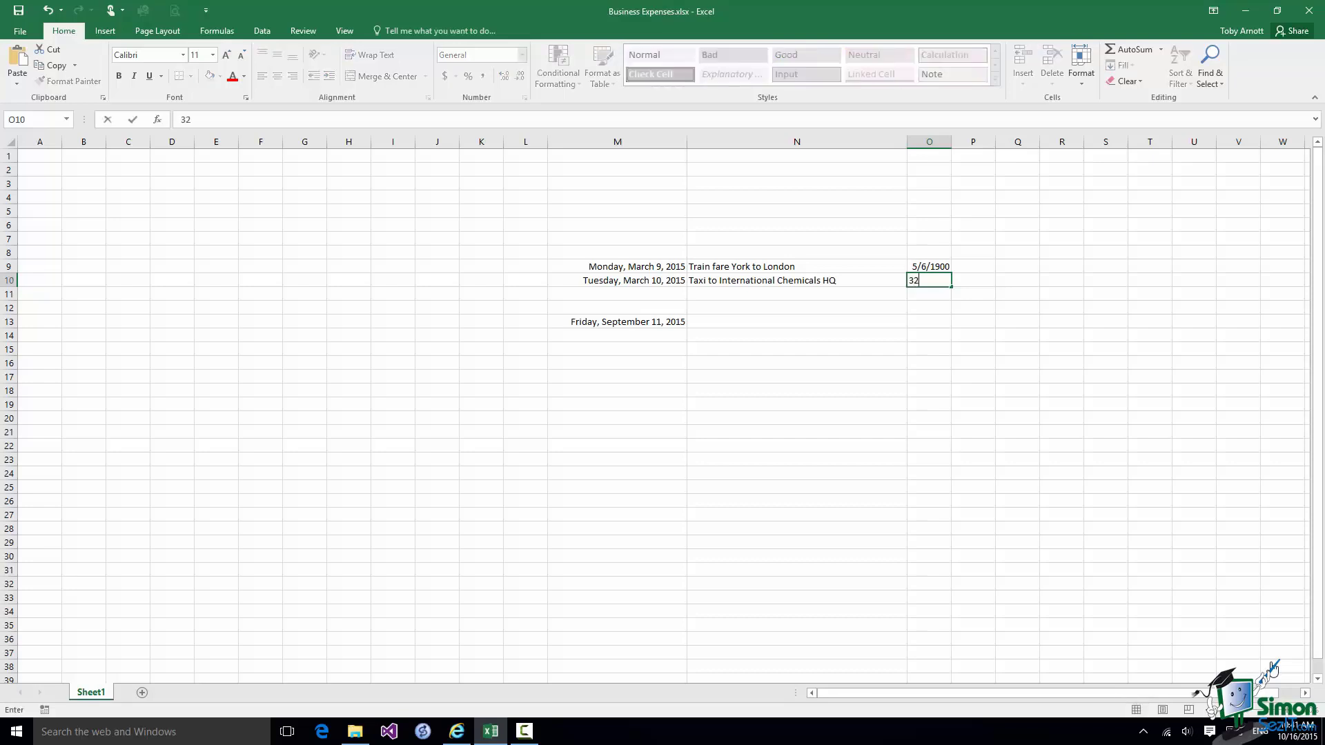
{"action": "type", "text": ".5"}
{"action": "key", "text": "Return"}
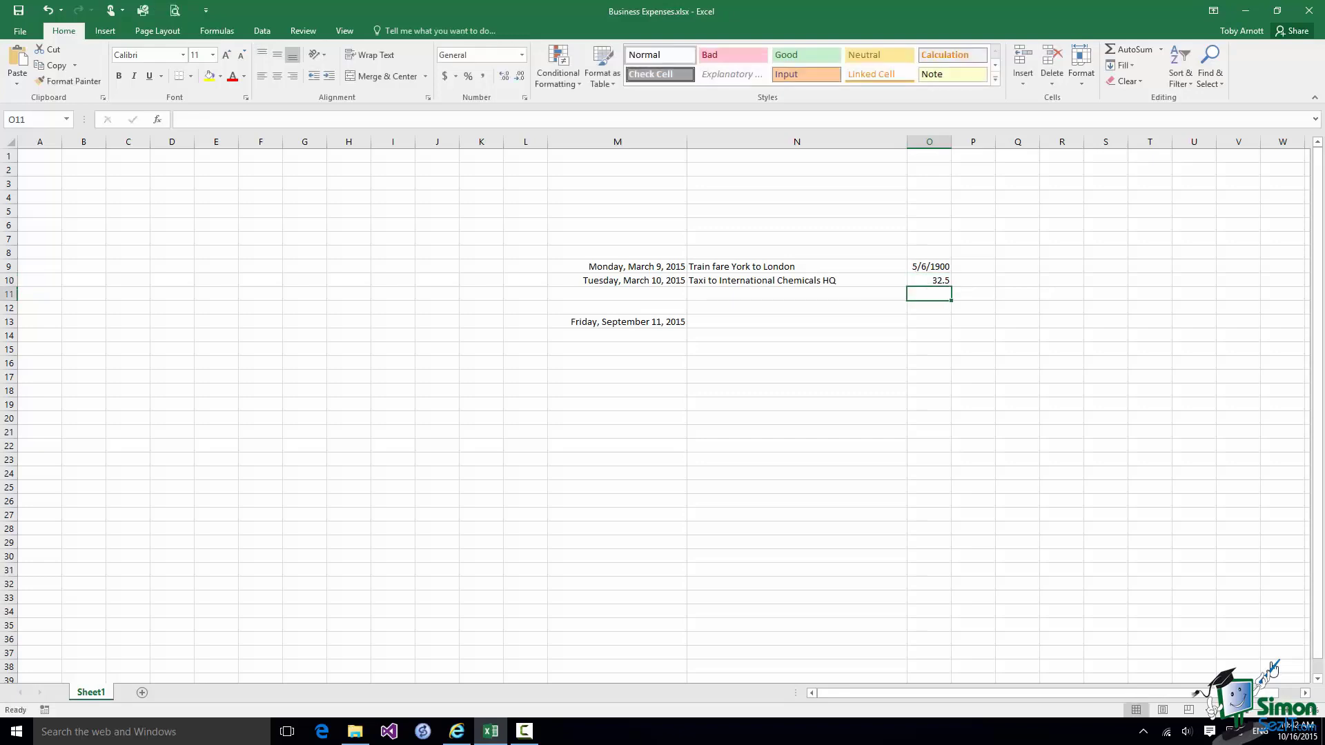
{"action": "left_click", "coordinate": [929, 280]}
- Format O10 as a Fraction in halves (1/2) so it shows 32 1/2
{"action": "right_click", "coordinate": [936, 279]}
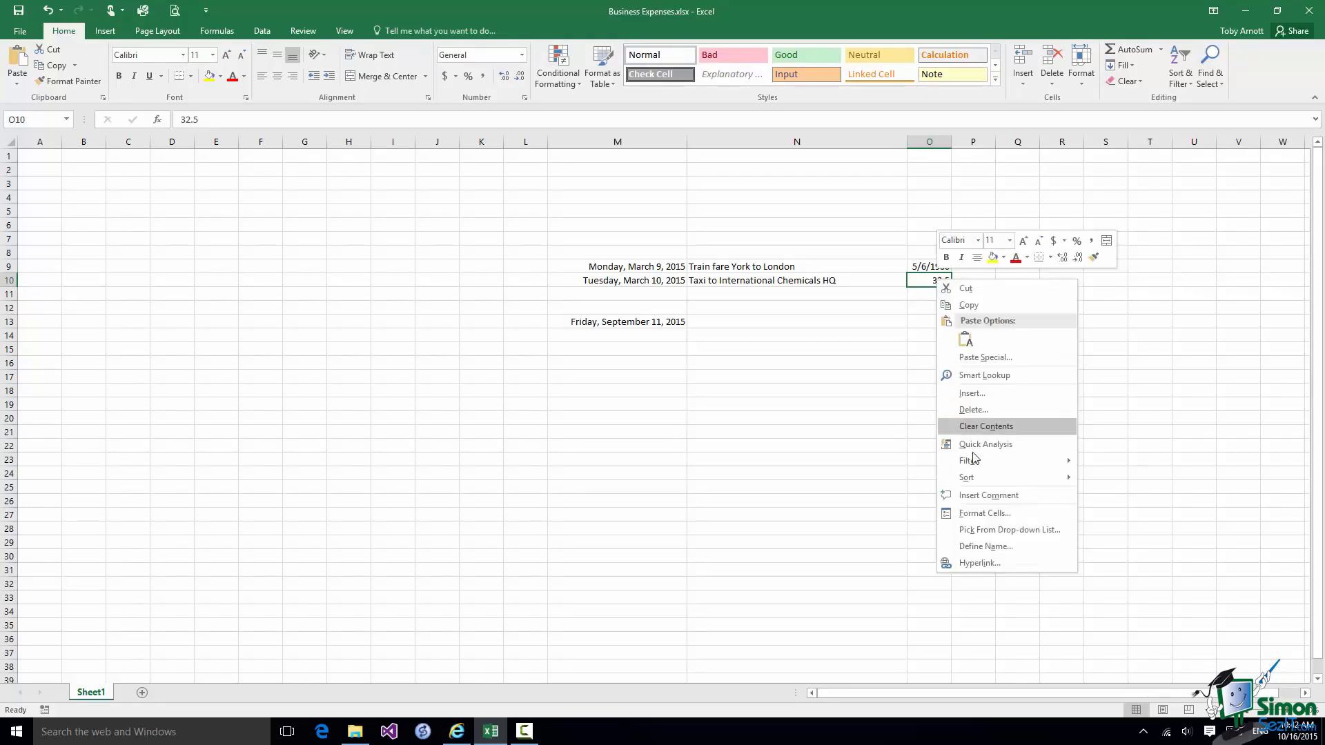
{"action": "left_click", "coordinate": [977, 521]}
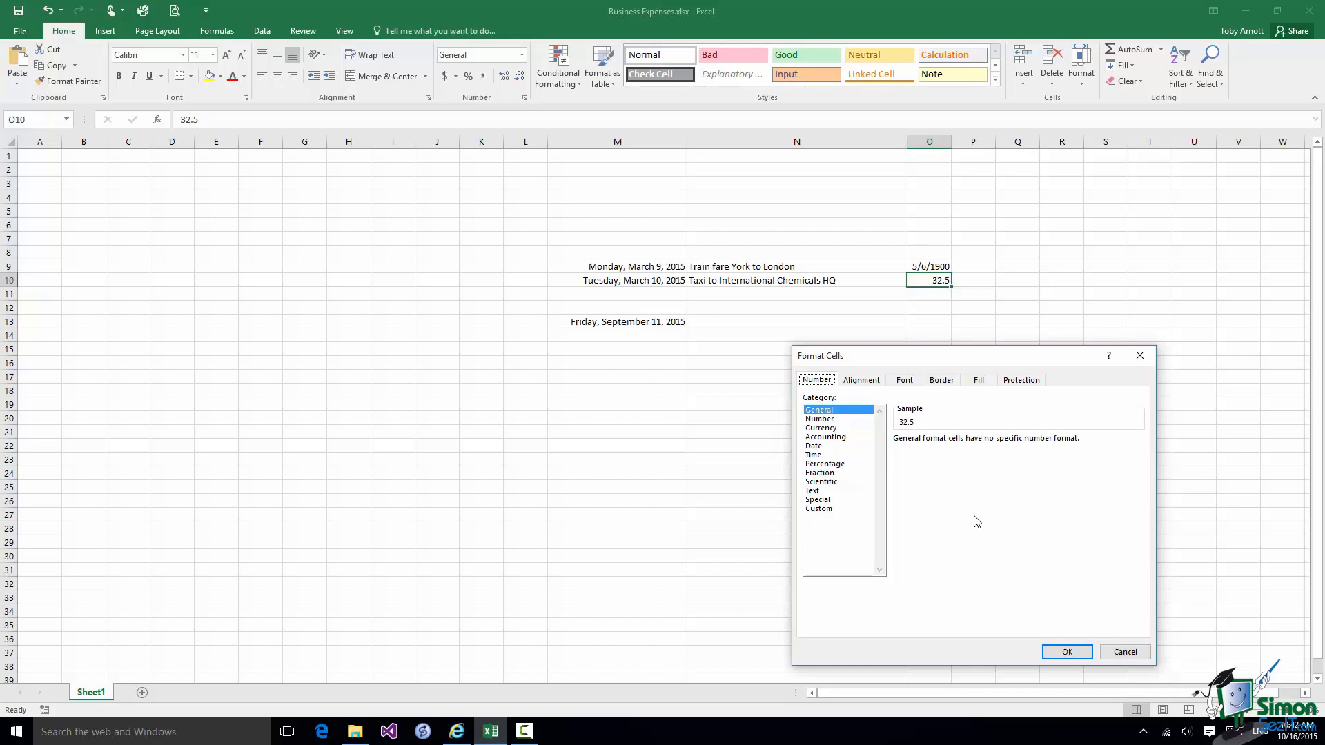
{"action": "left_click", "coordinate": [821, 473]}
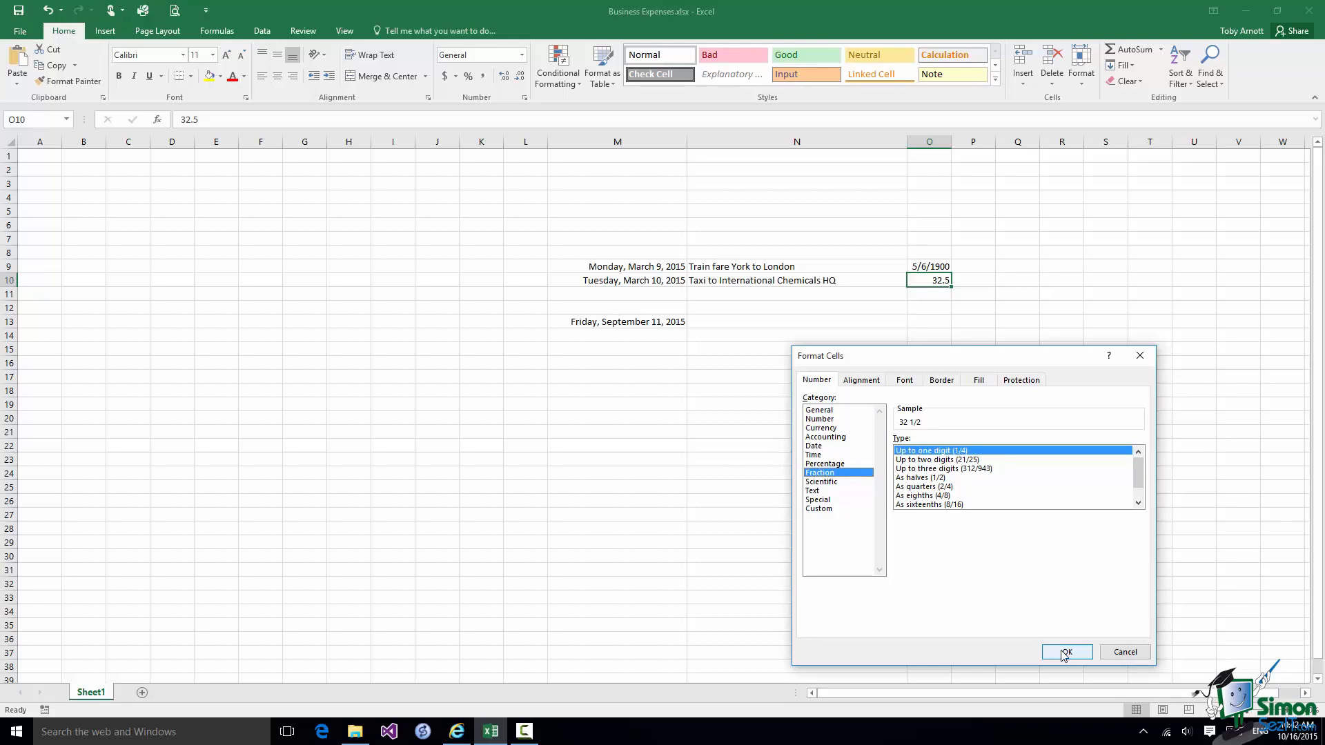
{"action": "left_click", "coordinate": [926, 478]}
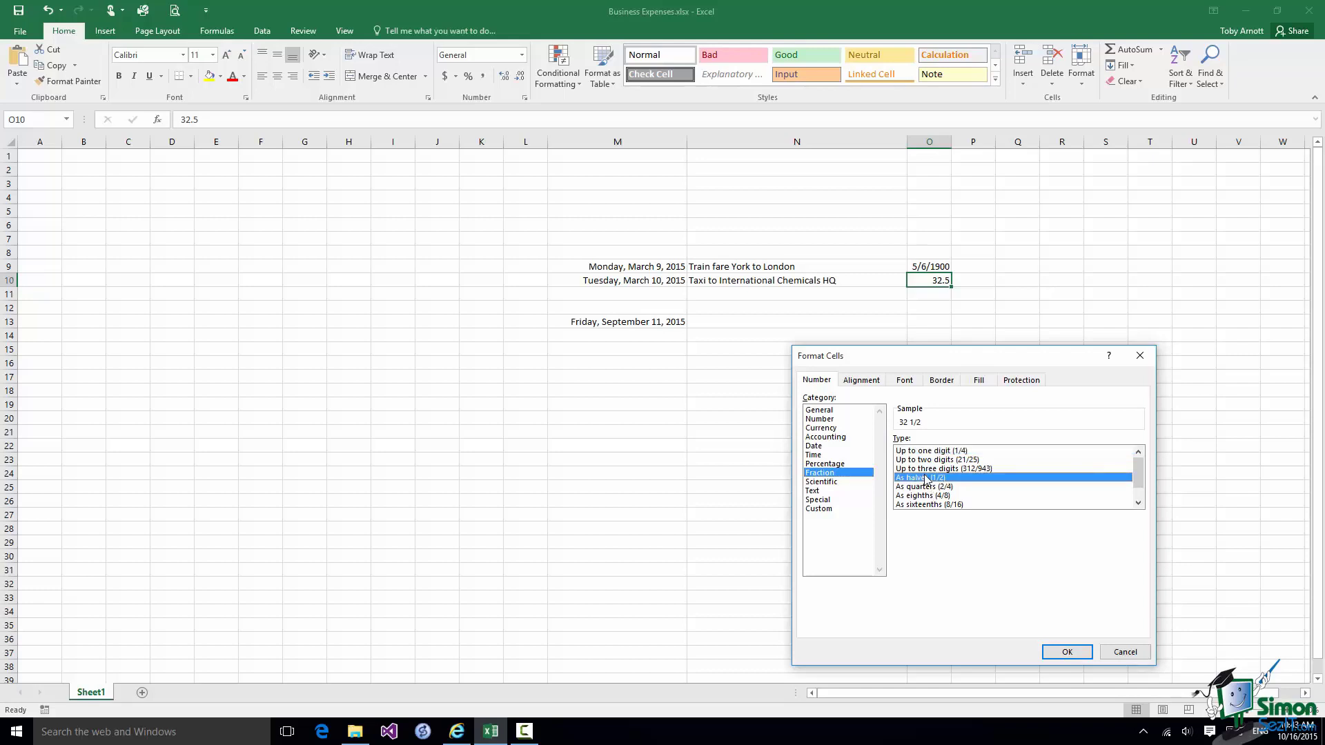
{"action": "left_click", "coordinate": [1066, 653]}
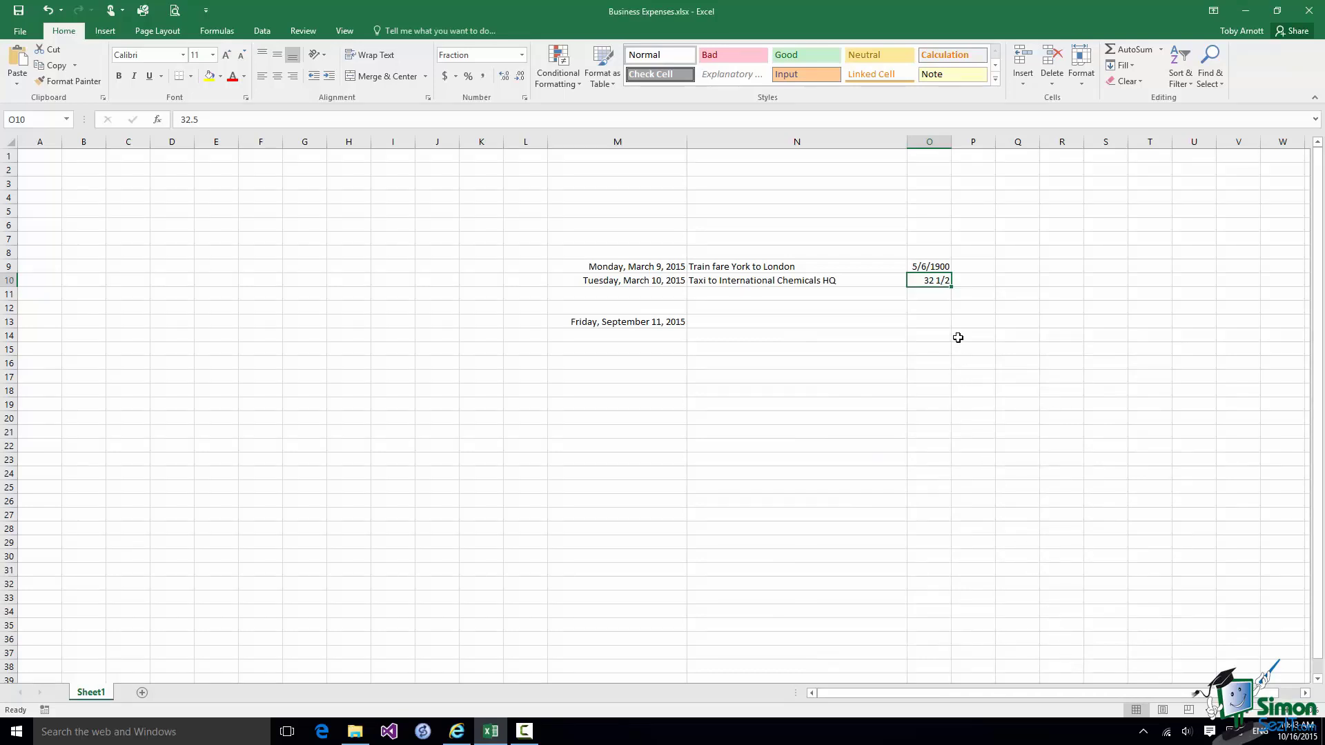
- Apply the Scientific number format to O10 so it reads 3.25E+01
{"action": "right_click", "coordinate": [943, 280]}
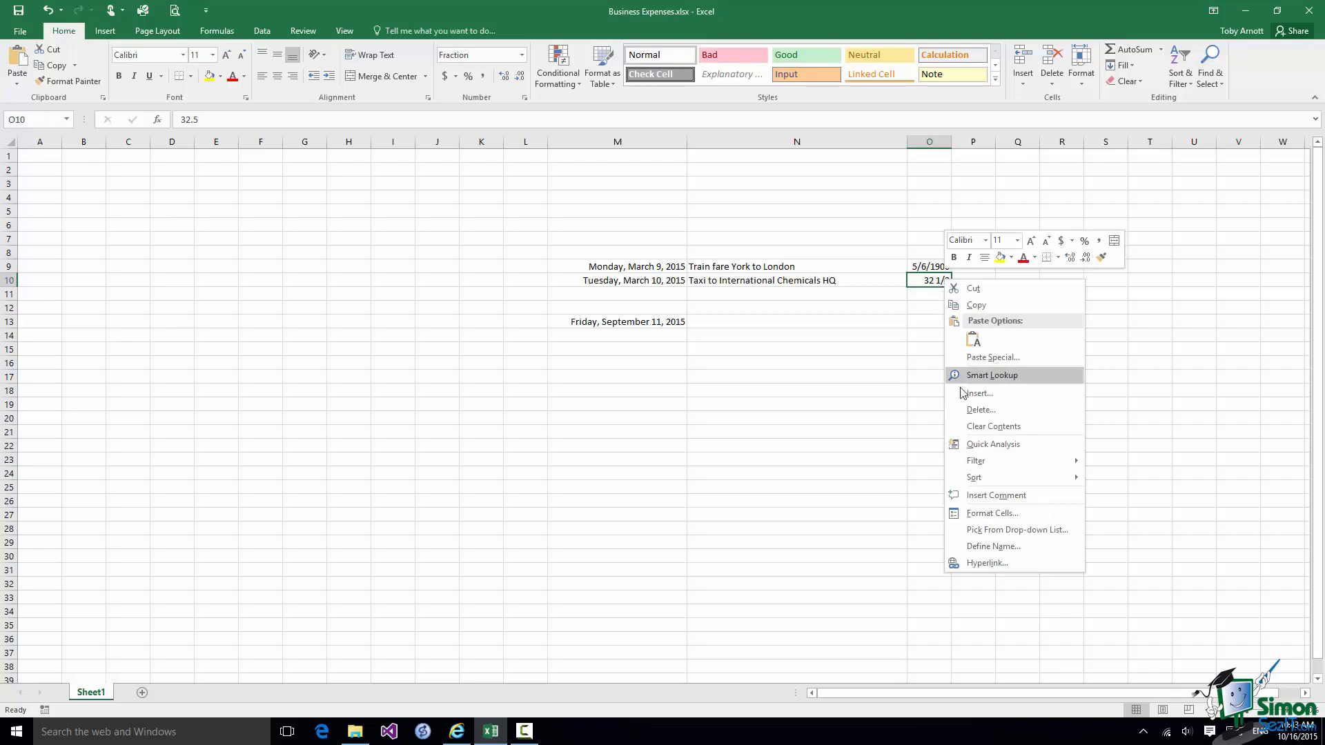
{"action": "mouse_move", "coordinate": [977, 471]}
{"action": "left_click", "coordinate": [986, 513]}
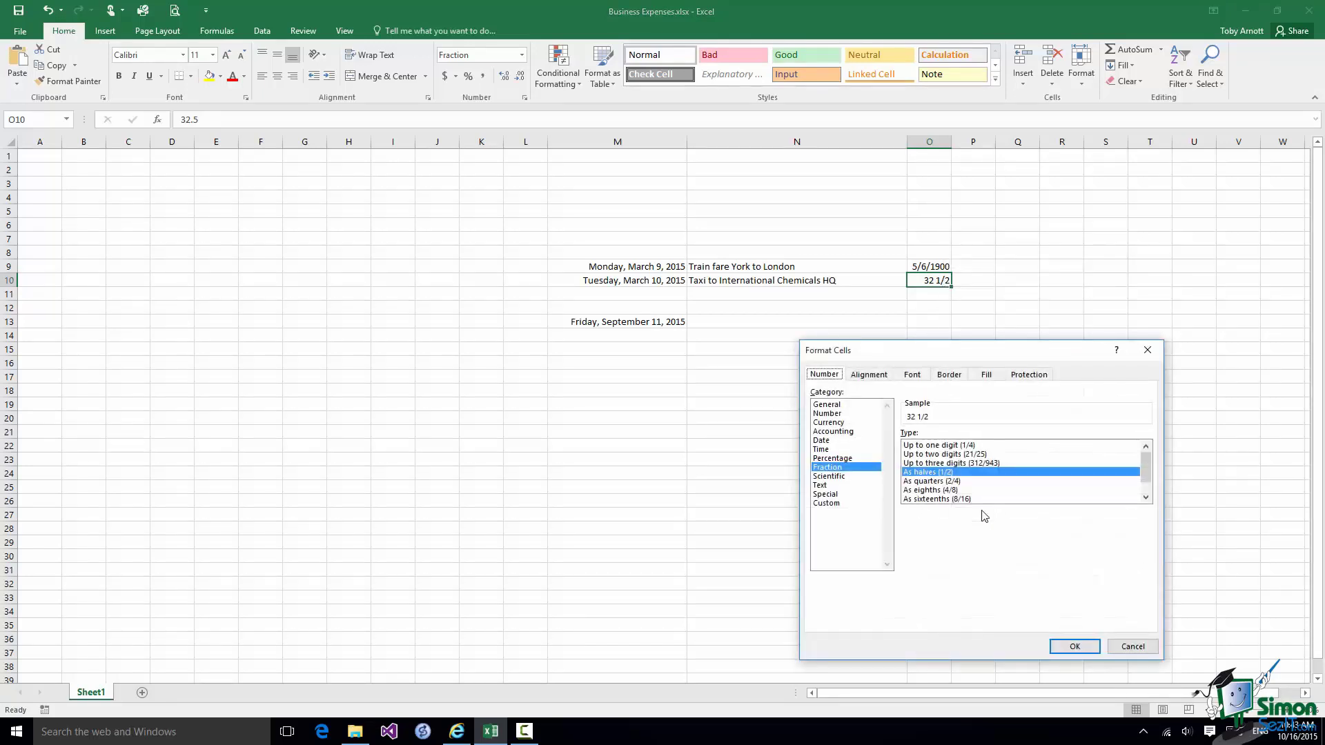
{"action": "left_click", "coordinate": [835, 476]}
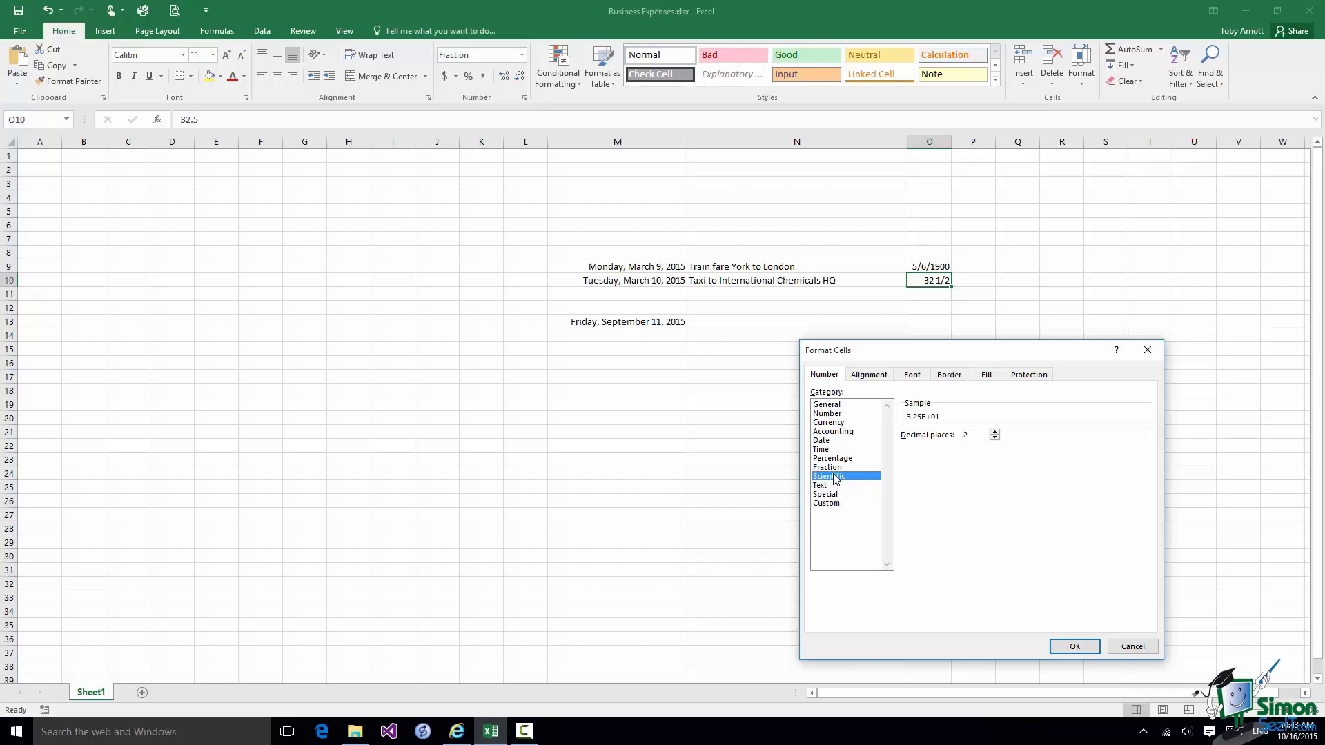
{"action": "left_click", "coordinate": [1075, 647]}
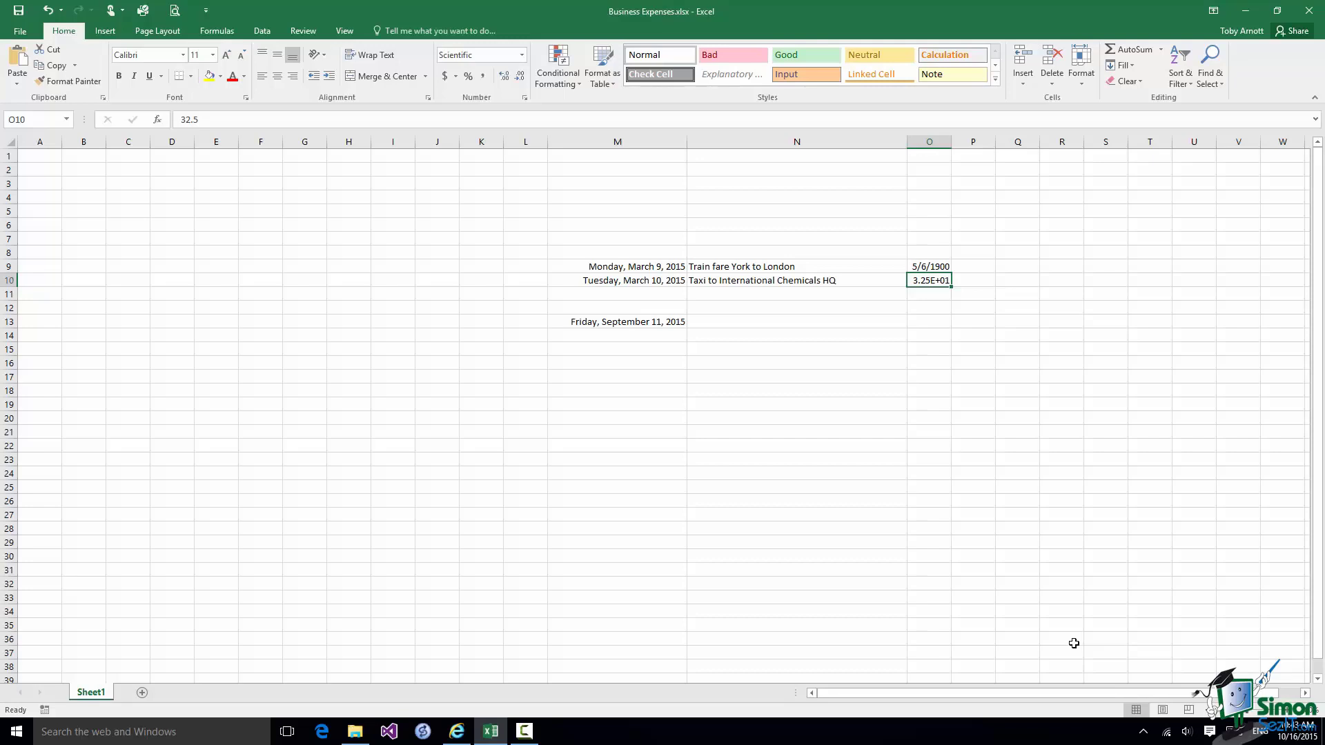
- Give O10 Accounting format with the $ symbol and 2 decimals, showing $ 32.50
{"action": "right_click", "coordinate": [941, 280]}
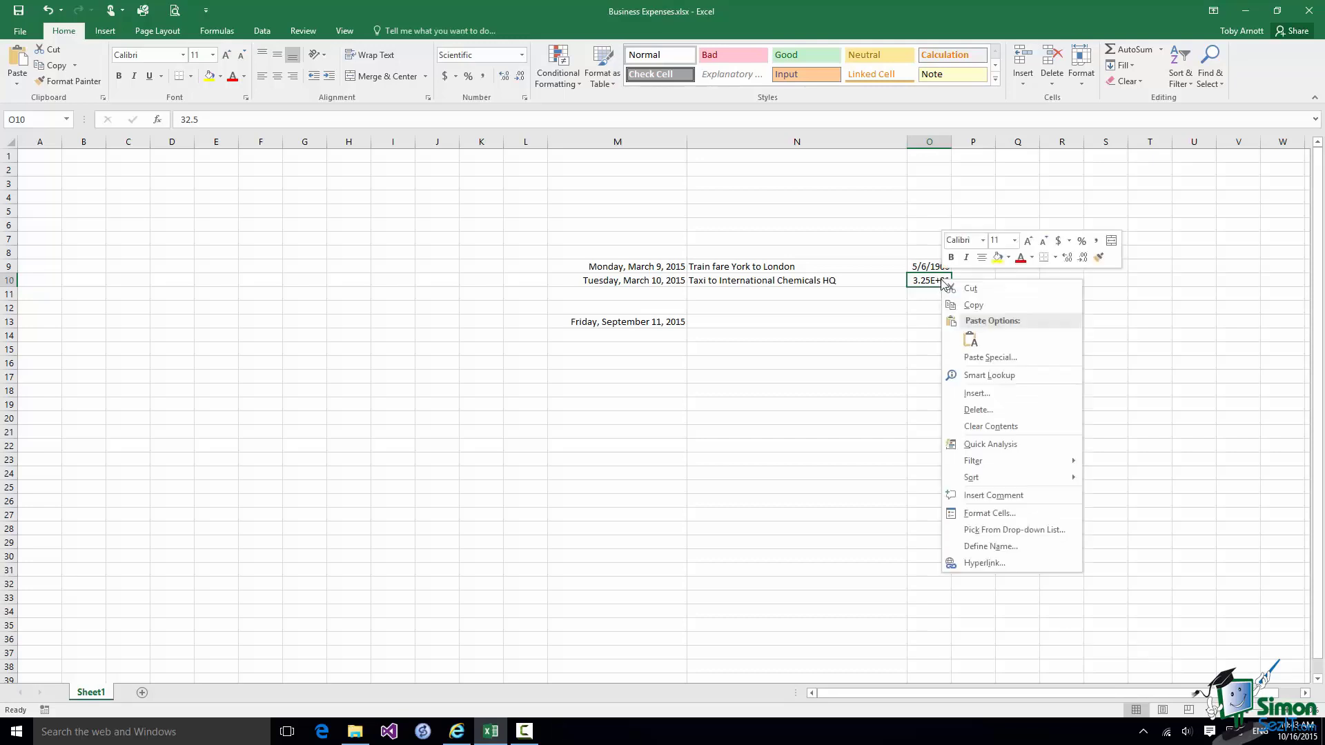
{"action": "left_click", "coordinate": [991, 512]}
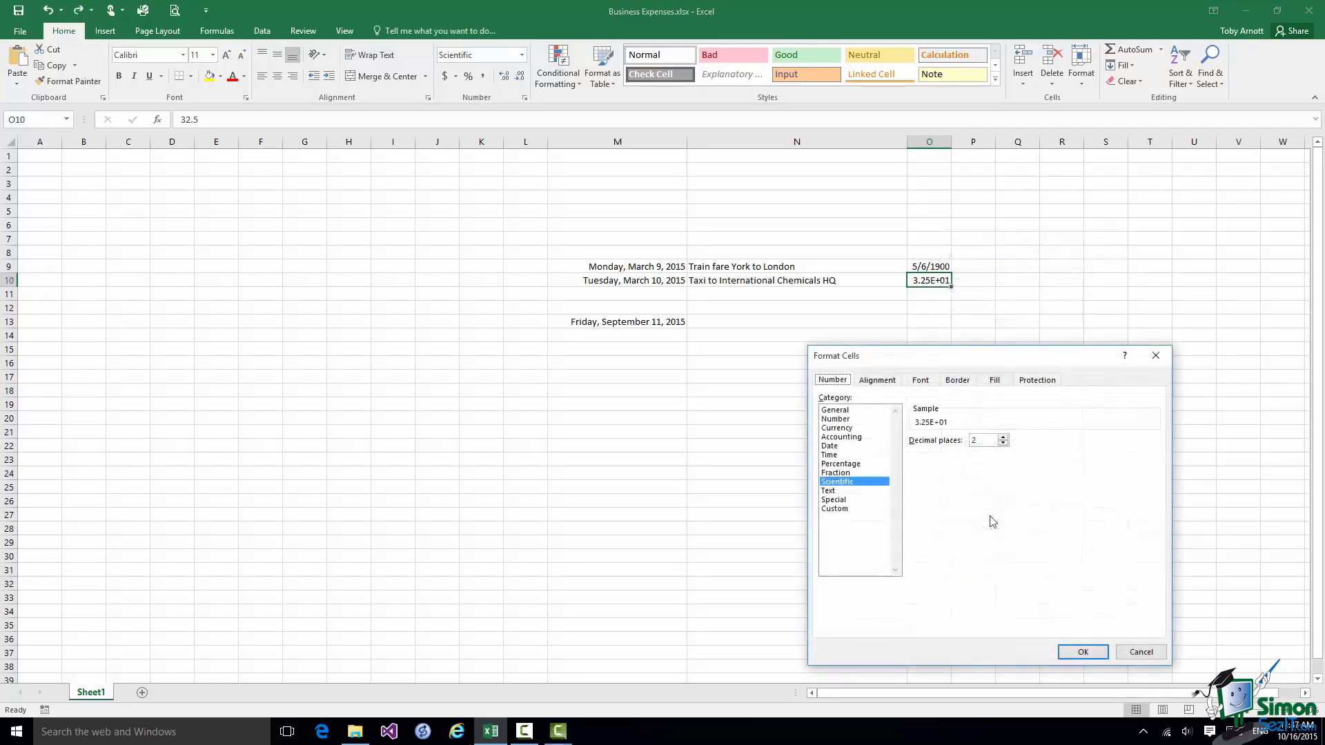
{"action": "left_click", "coordinate": [836, 438]}
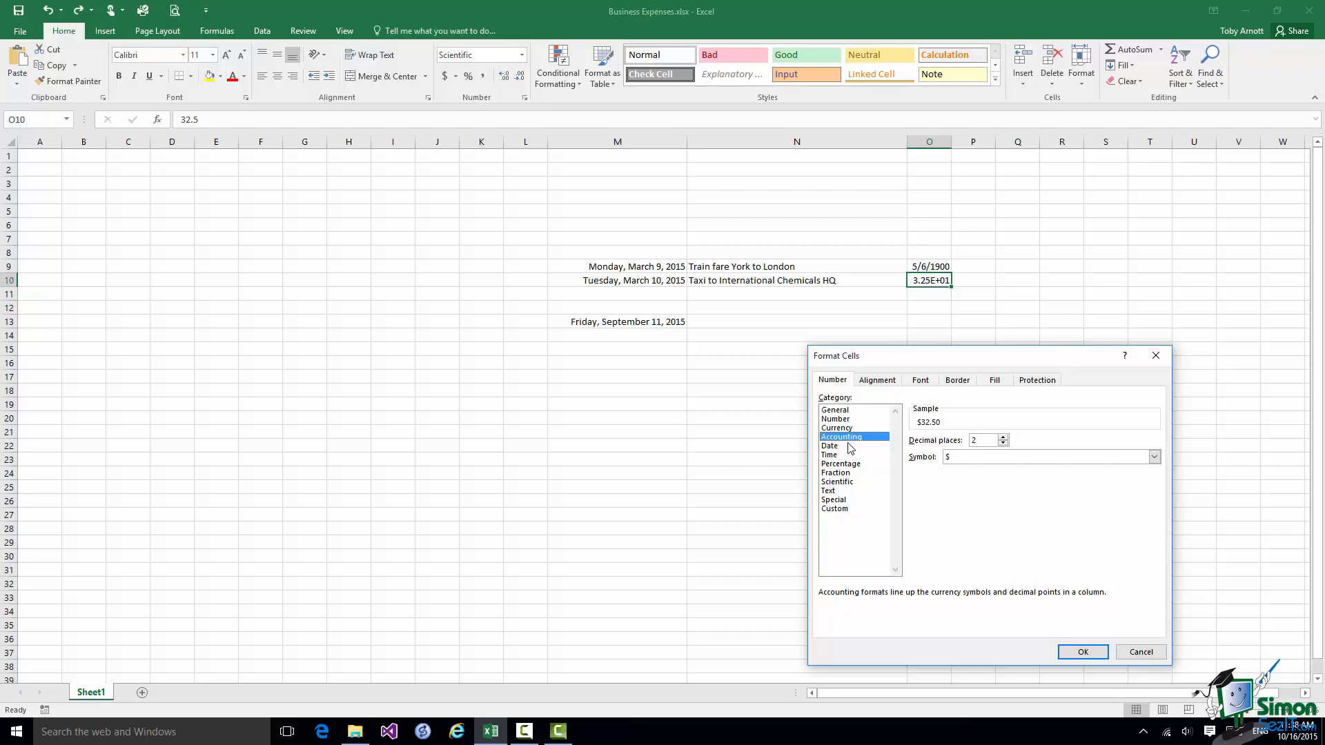
{"action": "left_click", "coordinate": [1084, 652]}
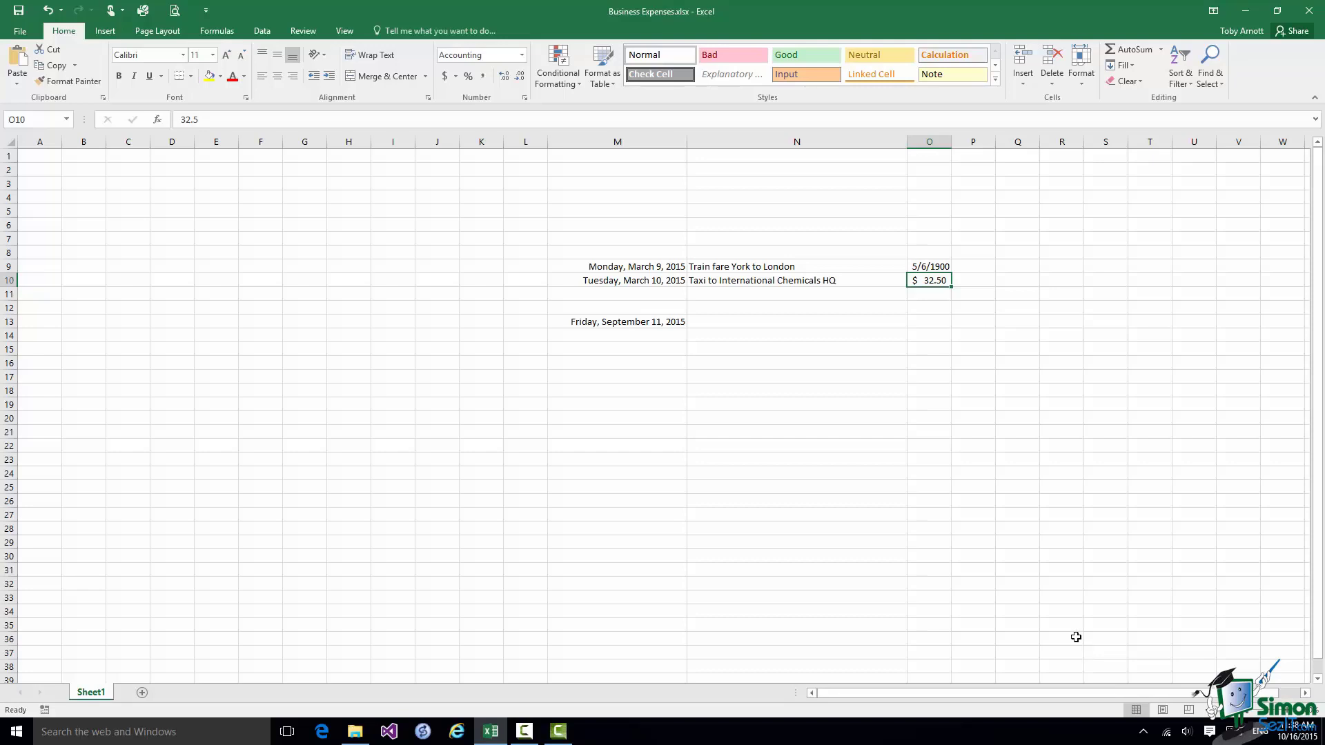
{"action": "left_click", "coordinate": [928, 268]}
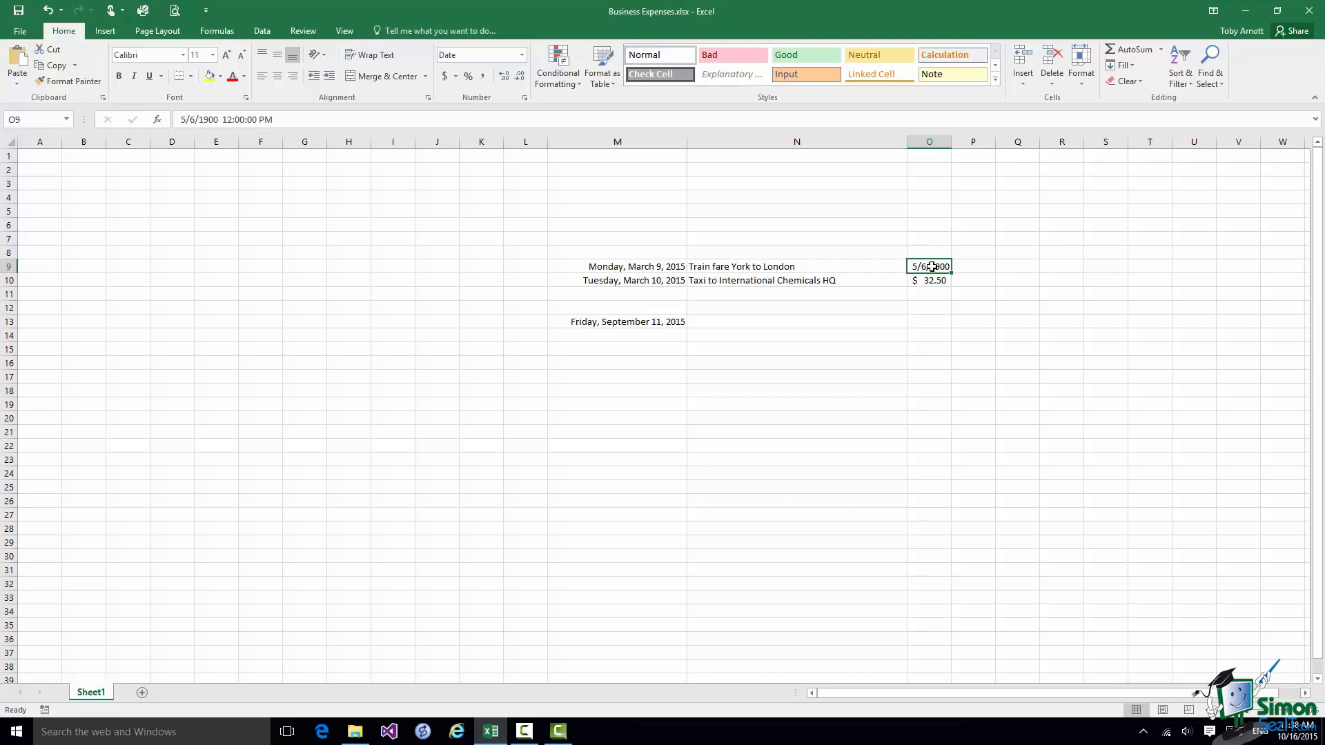
- Switch O9 from date to Accounting format with the $ symbol, showing $ 127.50
{"action": "right_click", "coordinate": [932, 267]}
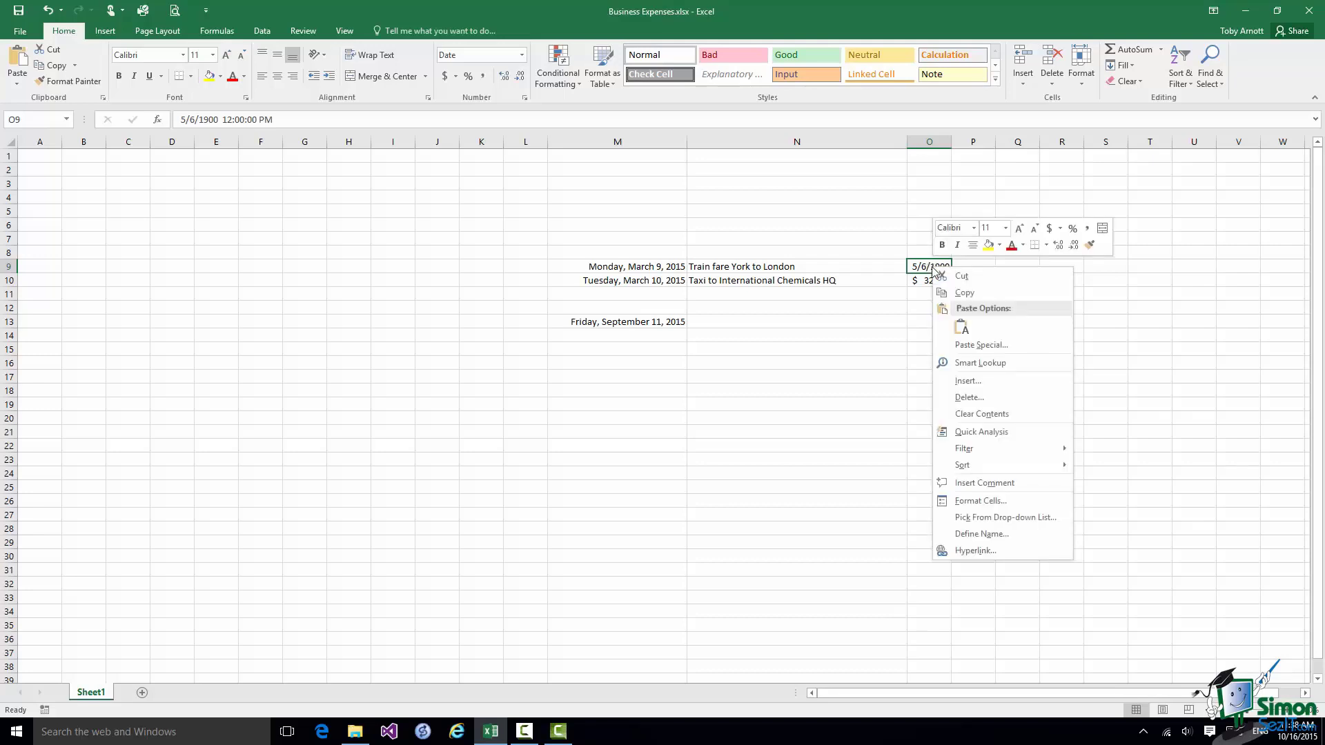
{"action": "left_click", "coordinate": [974, 501]}
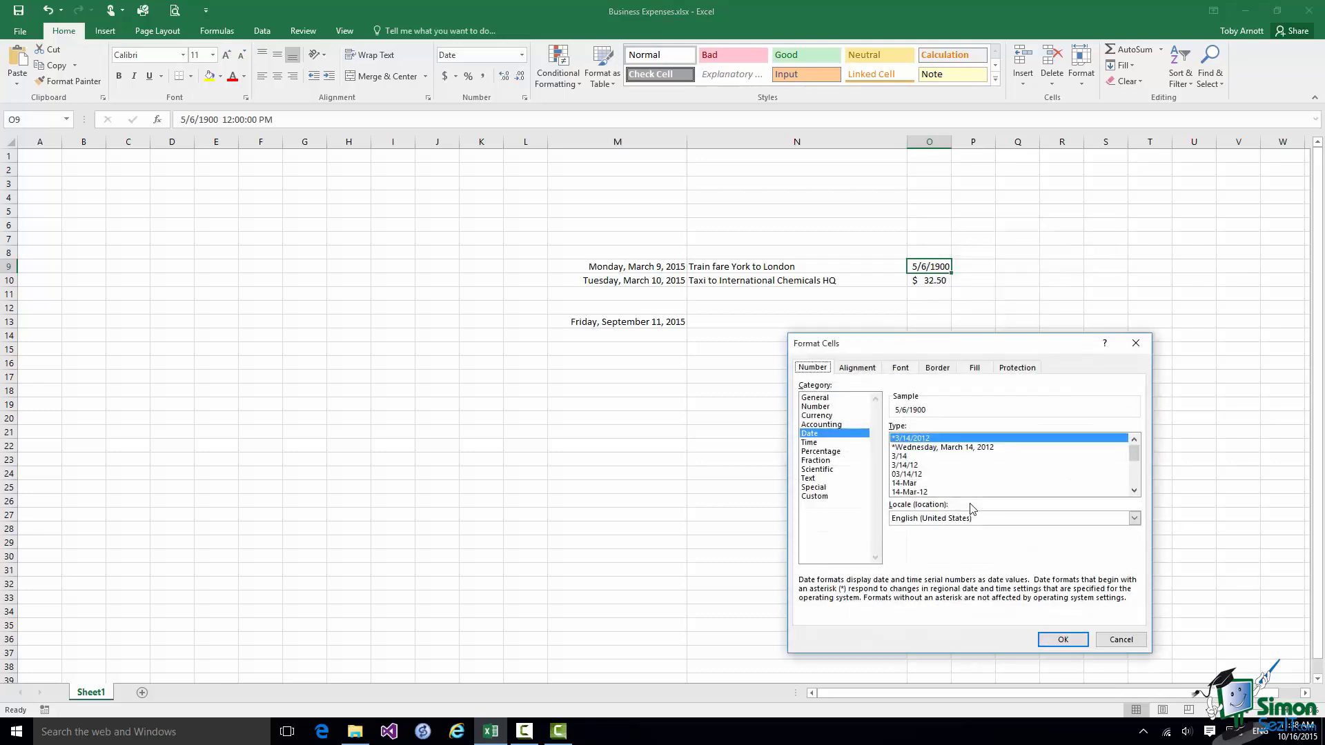
{"action": "left_click", "coordinate": [823, 424]}
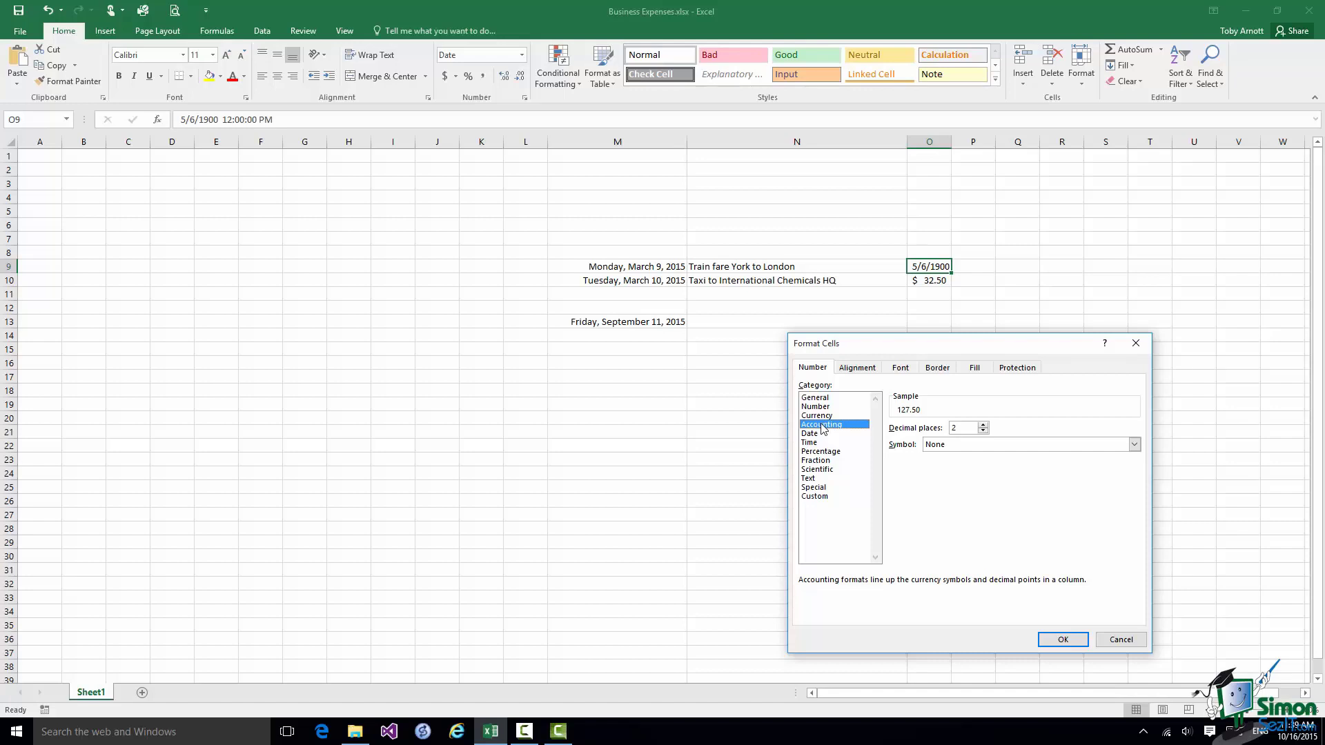
{"action": "left_click", "coordinate": [1134, 446]}
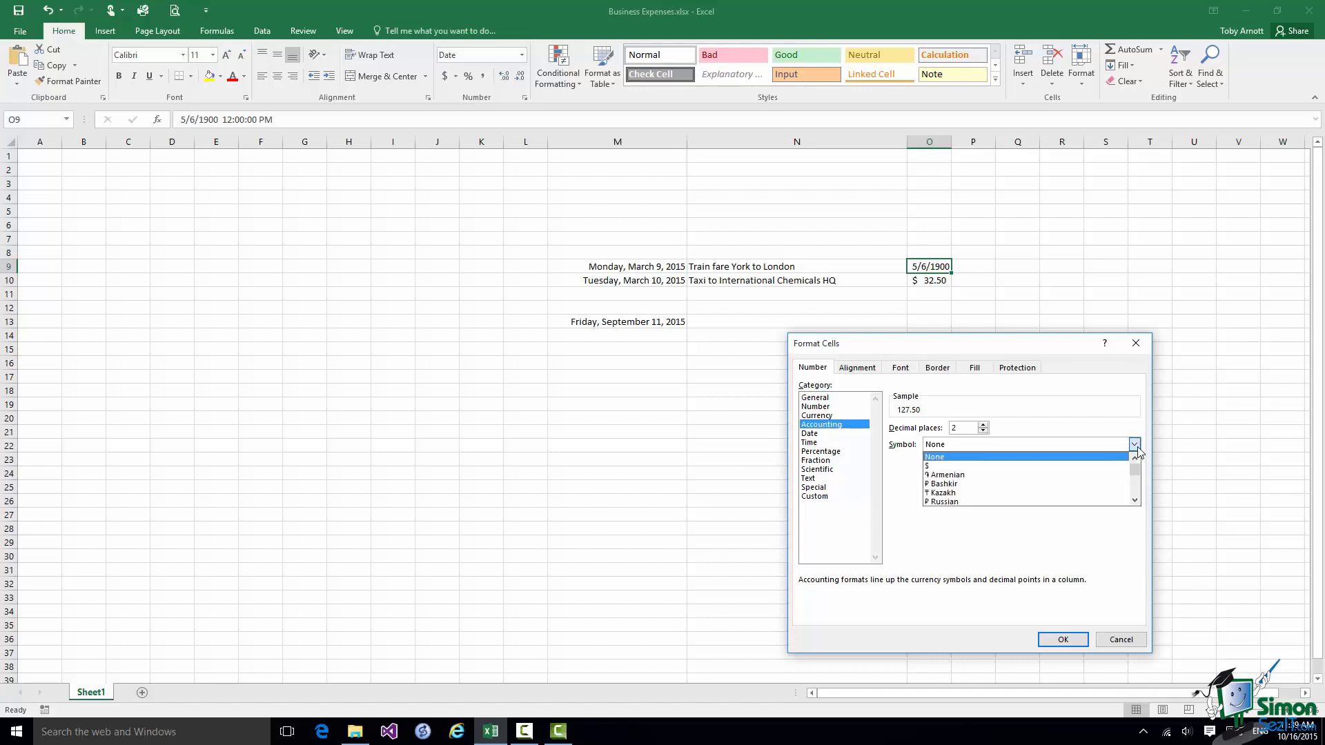
{"action": "left_click", "coordinate": [943, 466]}
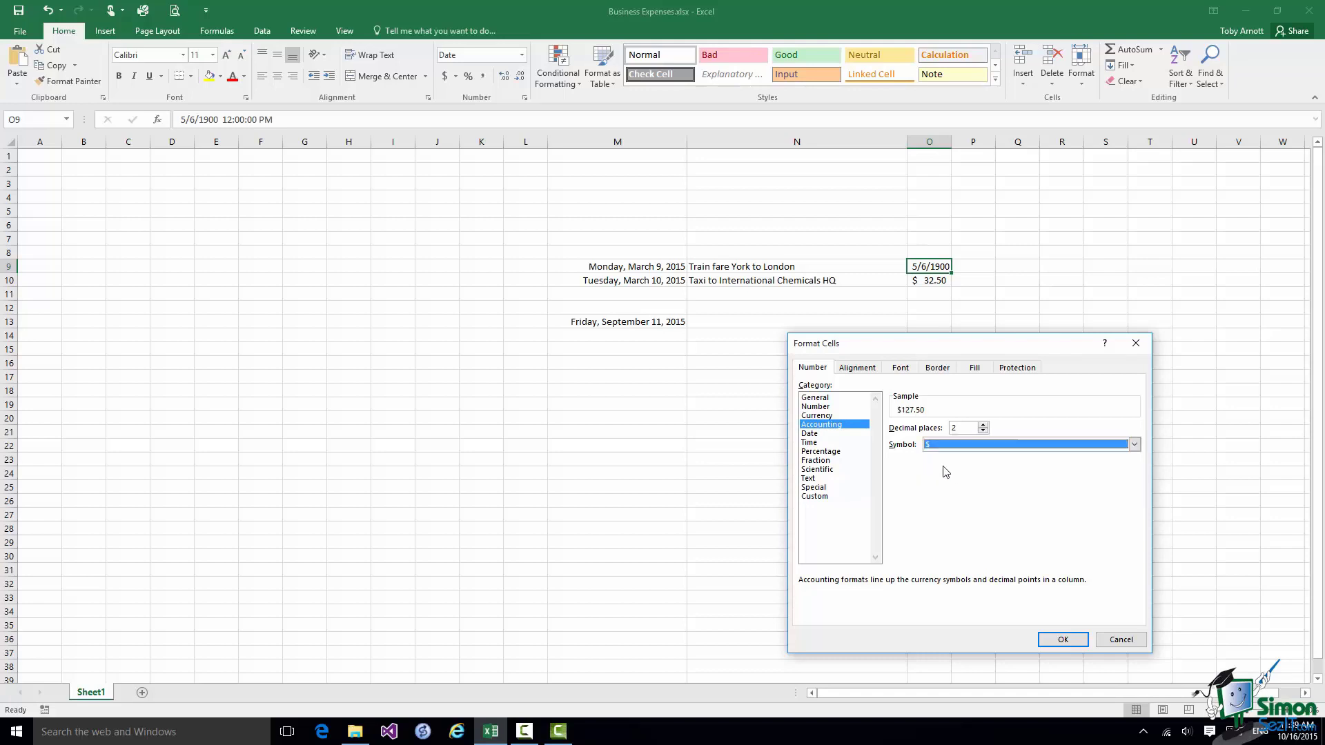
{"action": "left_click", "coordinate": [1066, 641]}
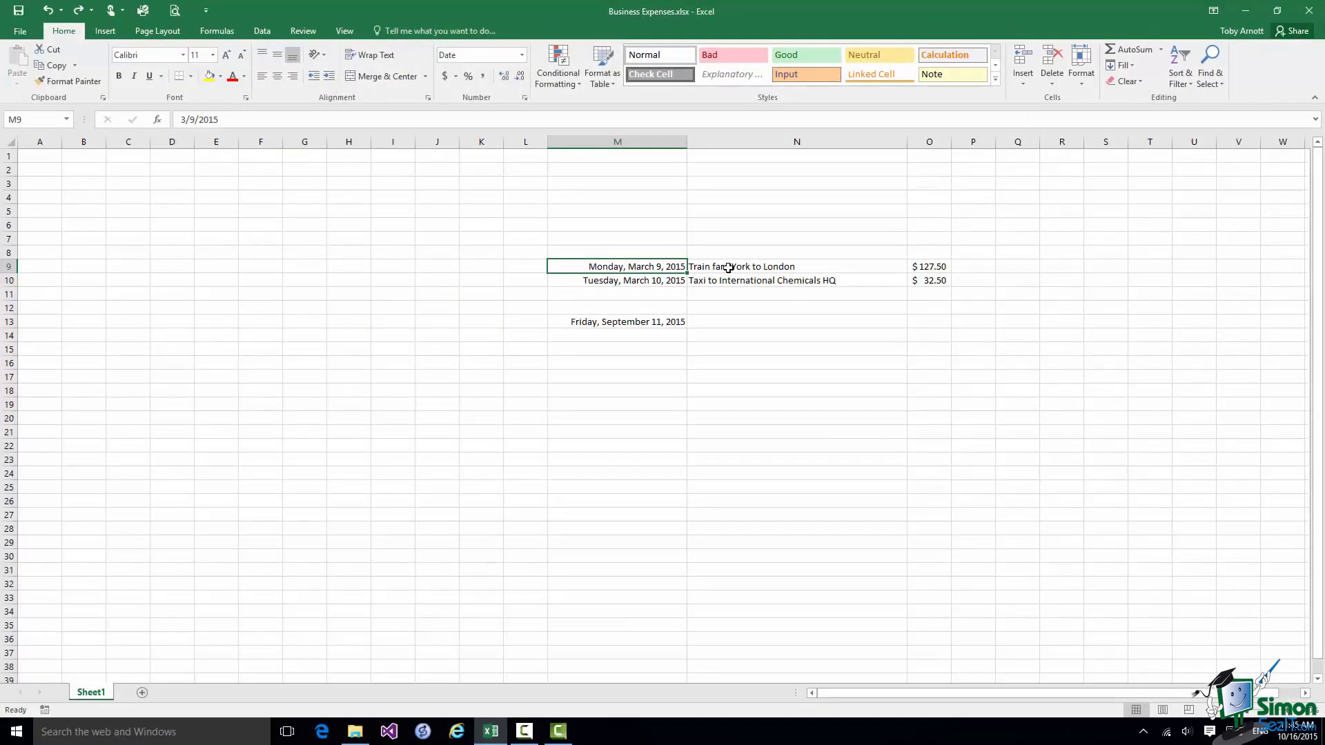
- Browse Custom formats, then apply the Special Zip Code format to description cell N9
{"action": "left_click", "coordinate": [729, 267]}
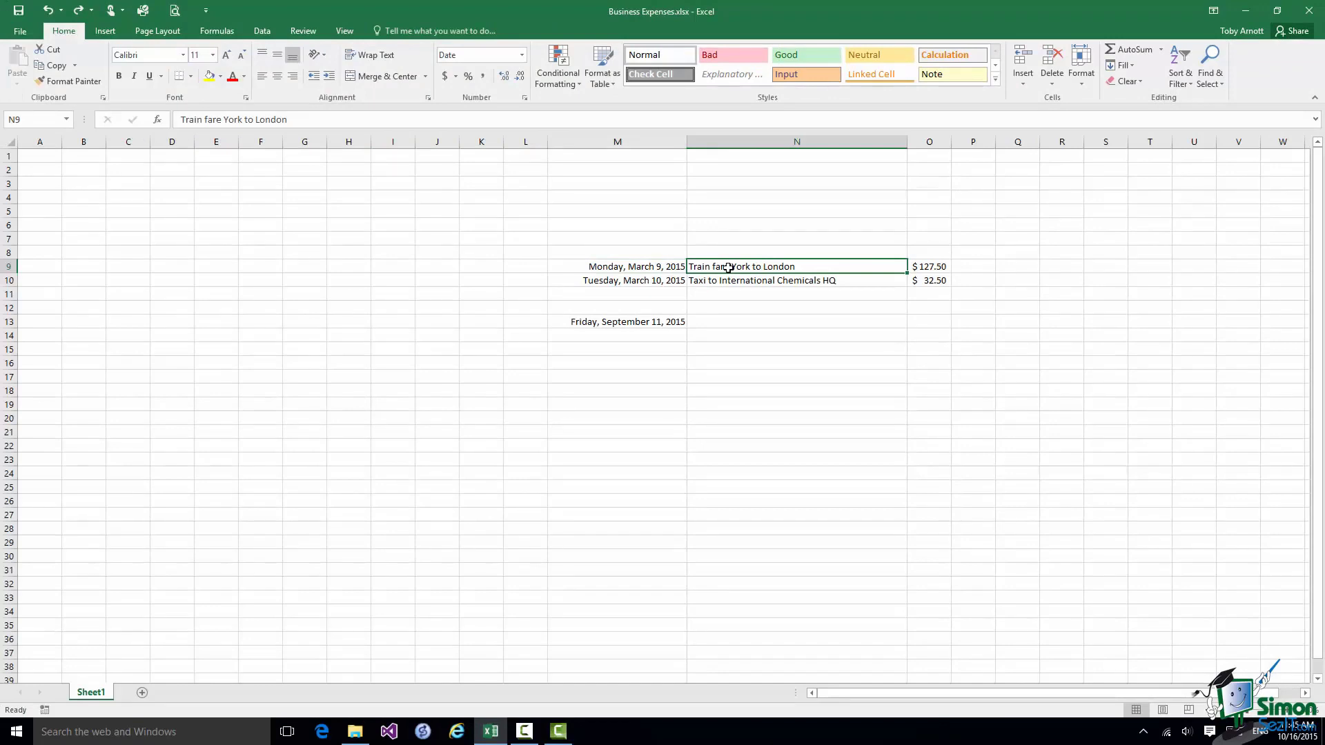
{"action": "right_click", "coordinate": [728, 267]}
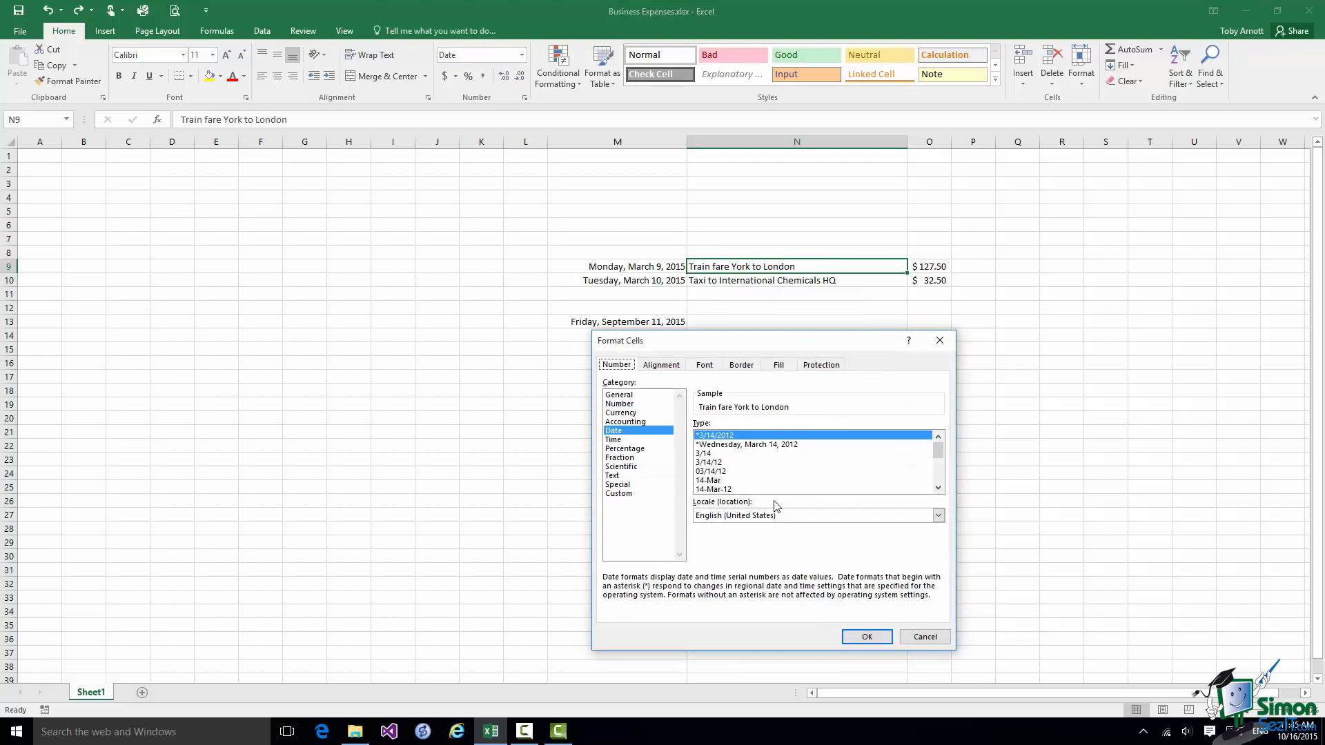
{"action": "left_click", "coordinate": [621, 494]}
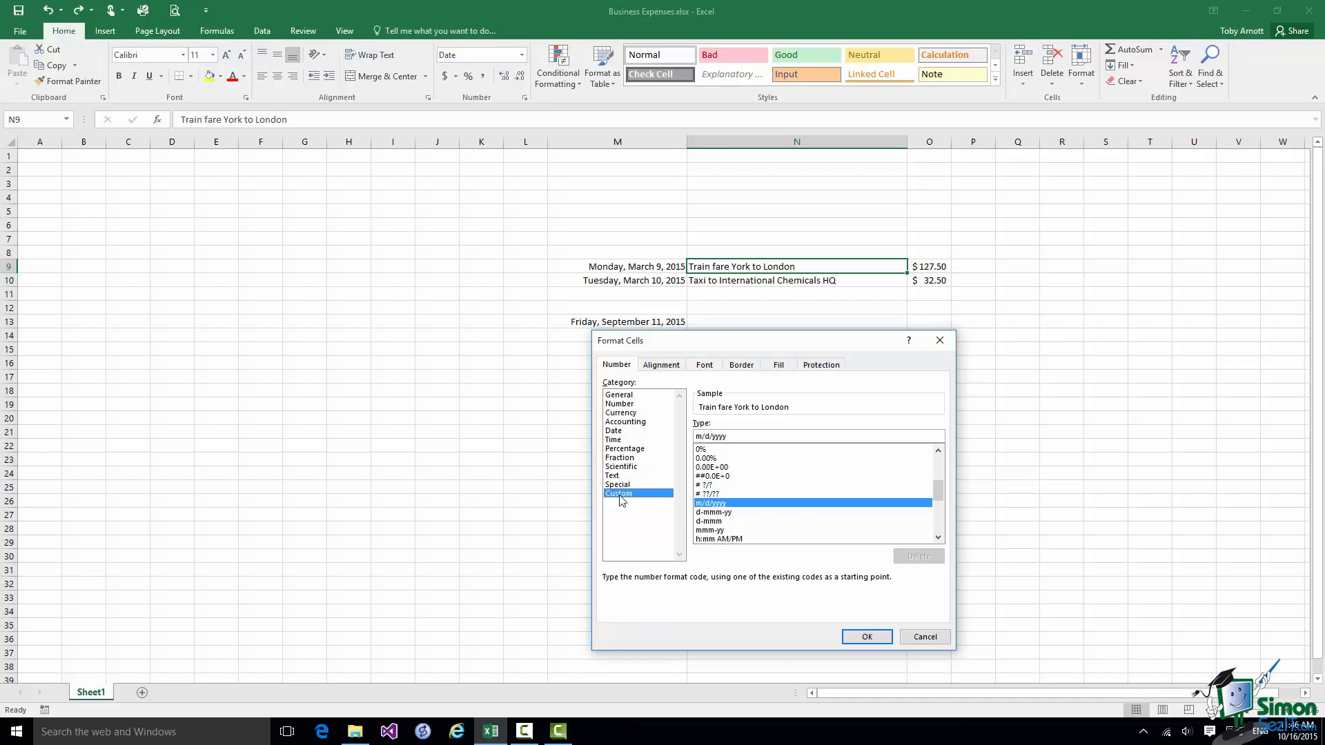
{"action": "left_click", "coordinate": [619, 485]}
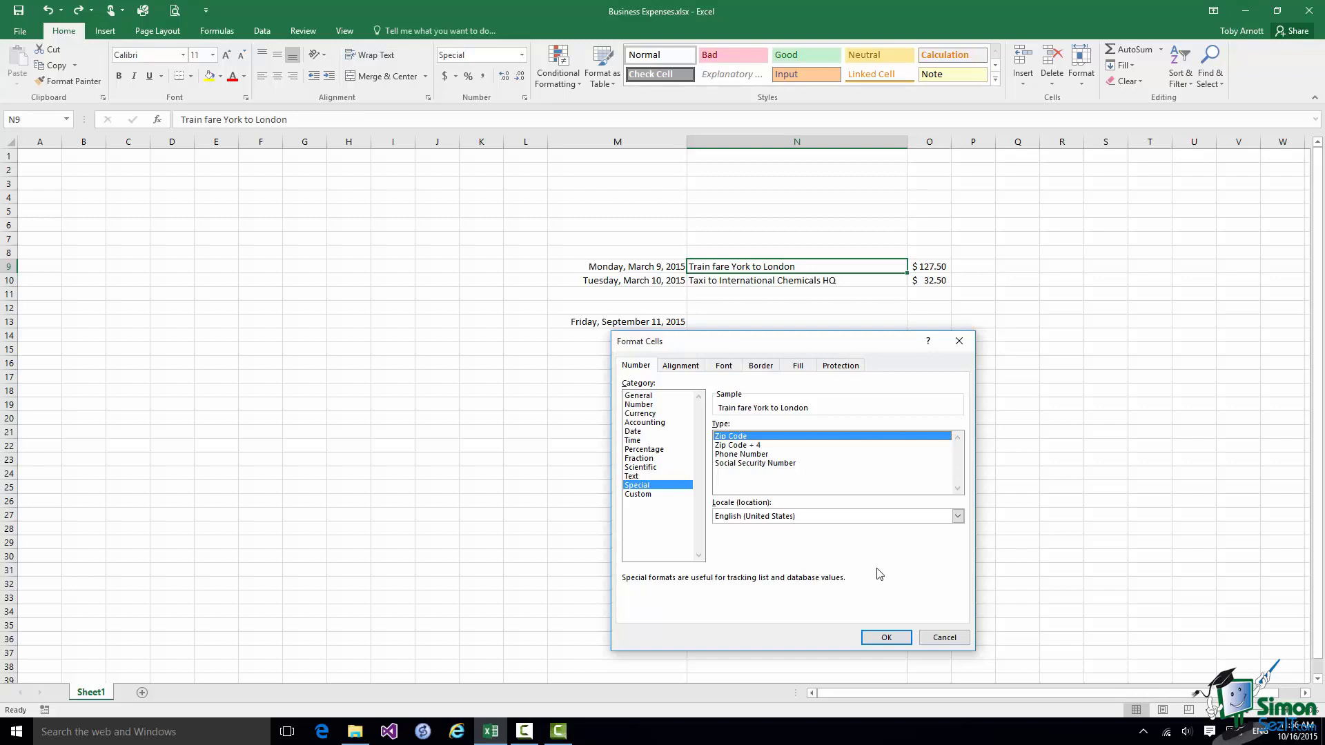
{"action": "left_click", "coordinate": [891, 640]}
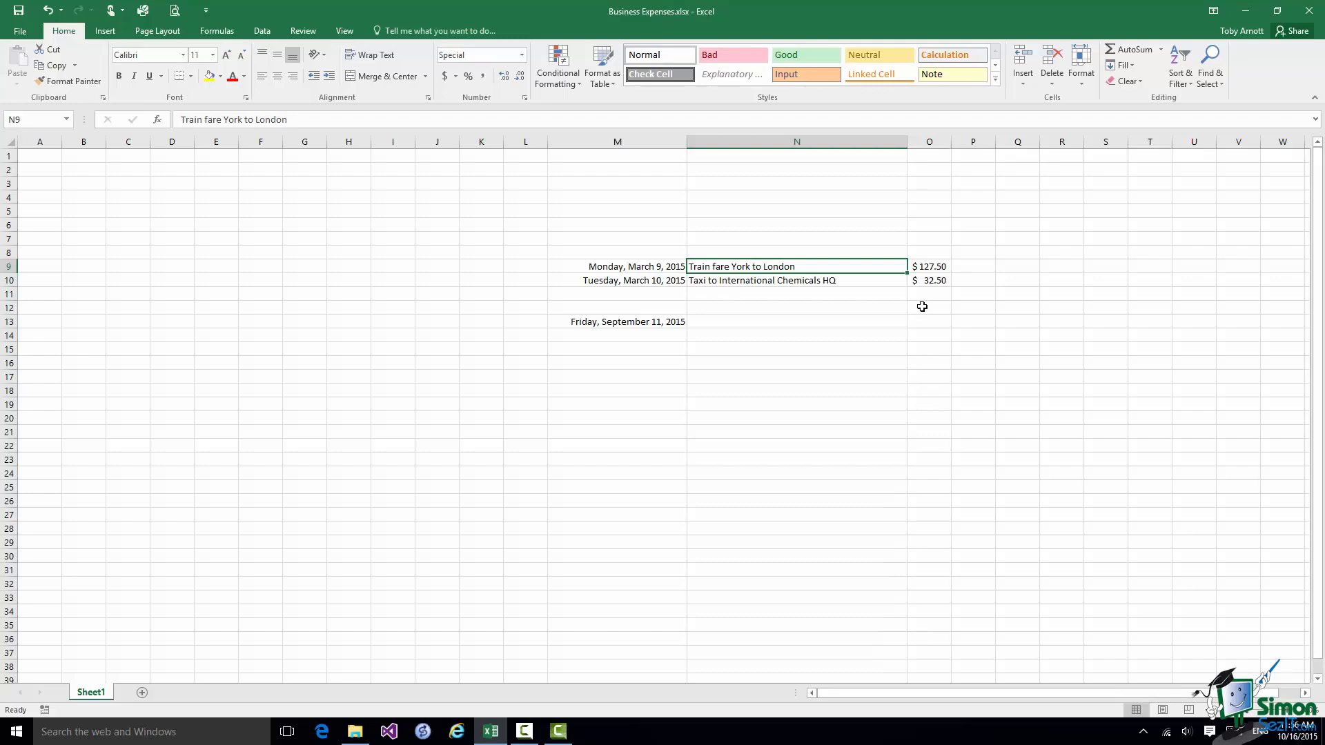
{"action": "left_click", "coordinate": [924, 266]}
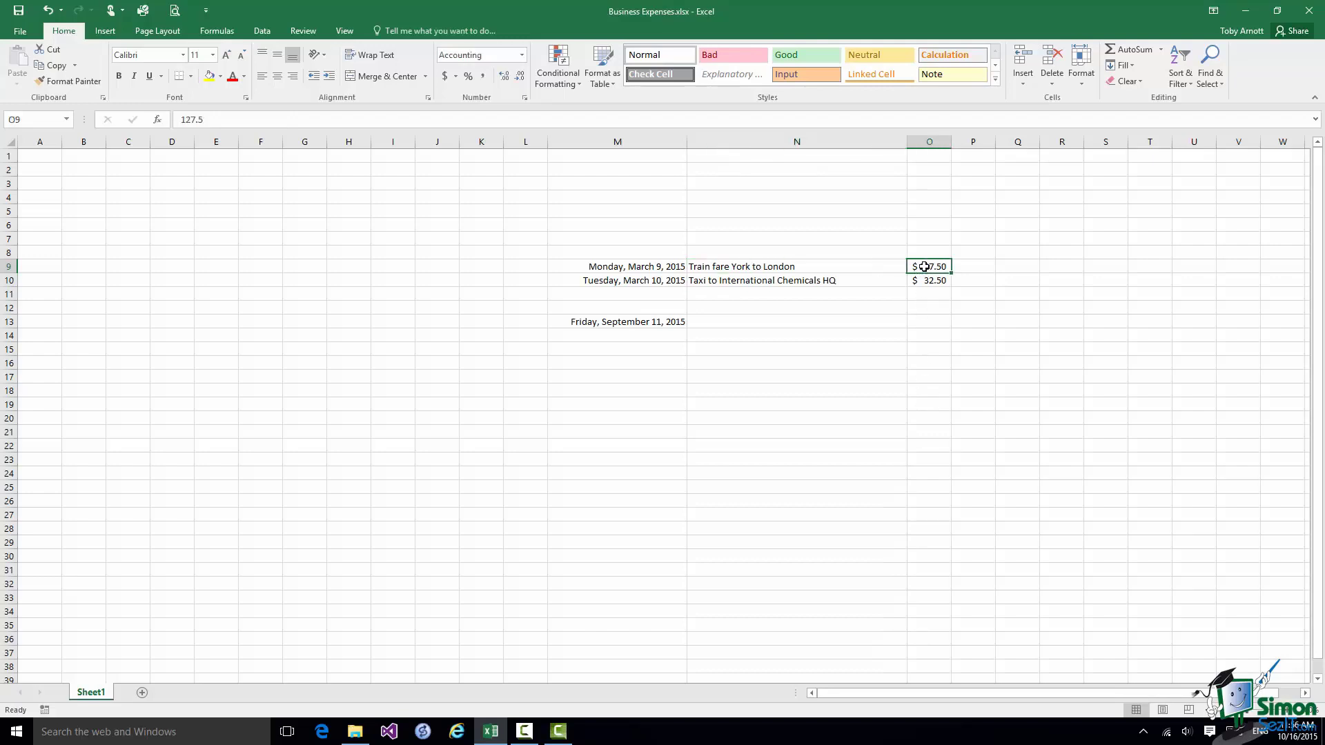
{"action": "right_click", "coordinate": [924, 267]}
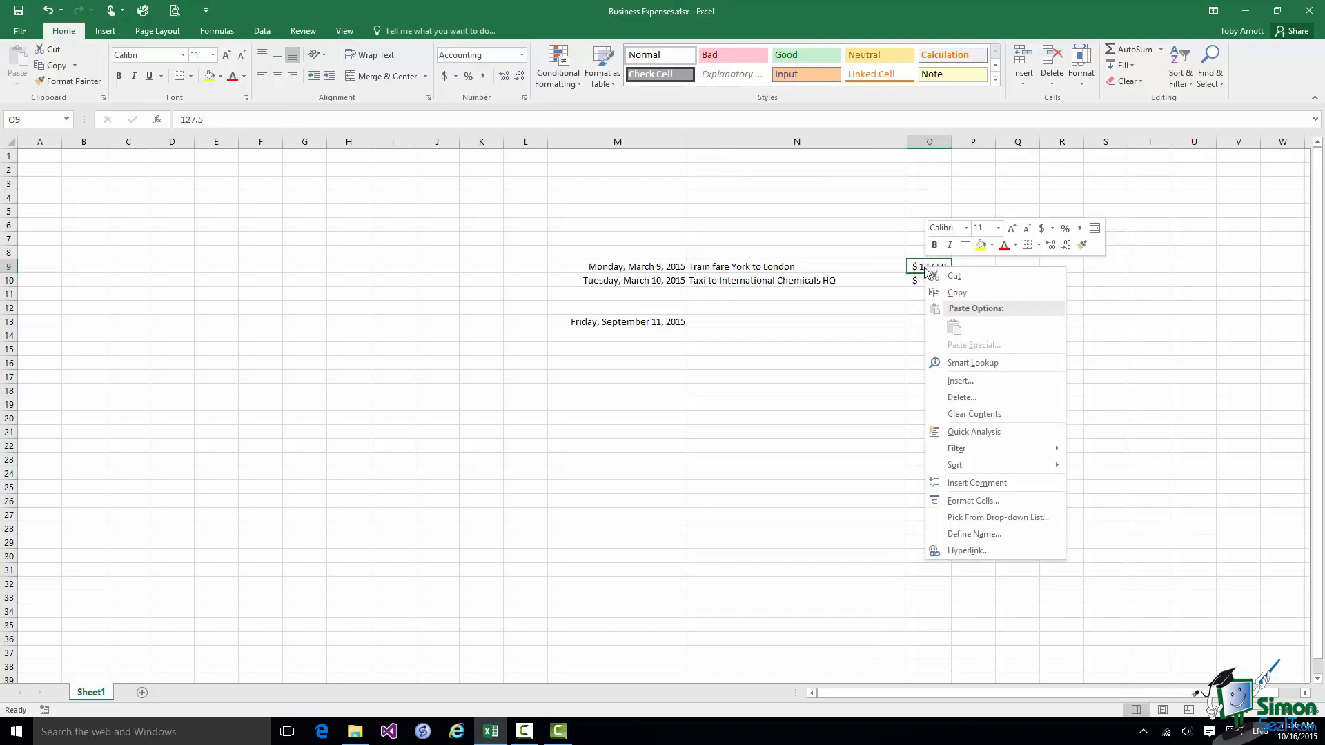
{"action": "left_click", "coordinate": [959, 505]}
{"action": "left_click", "coordinate": [813, 485]}
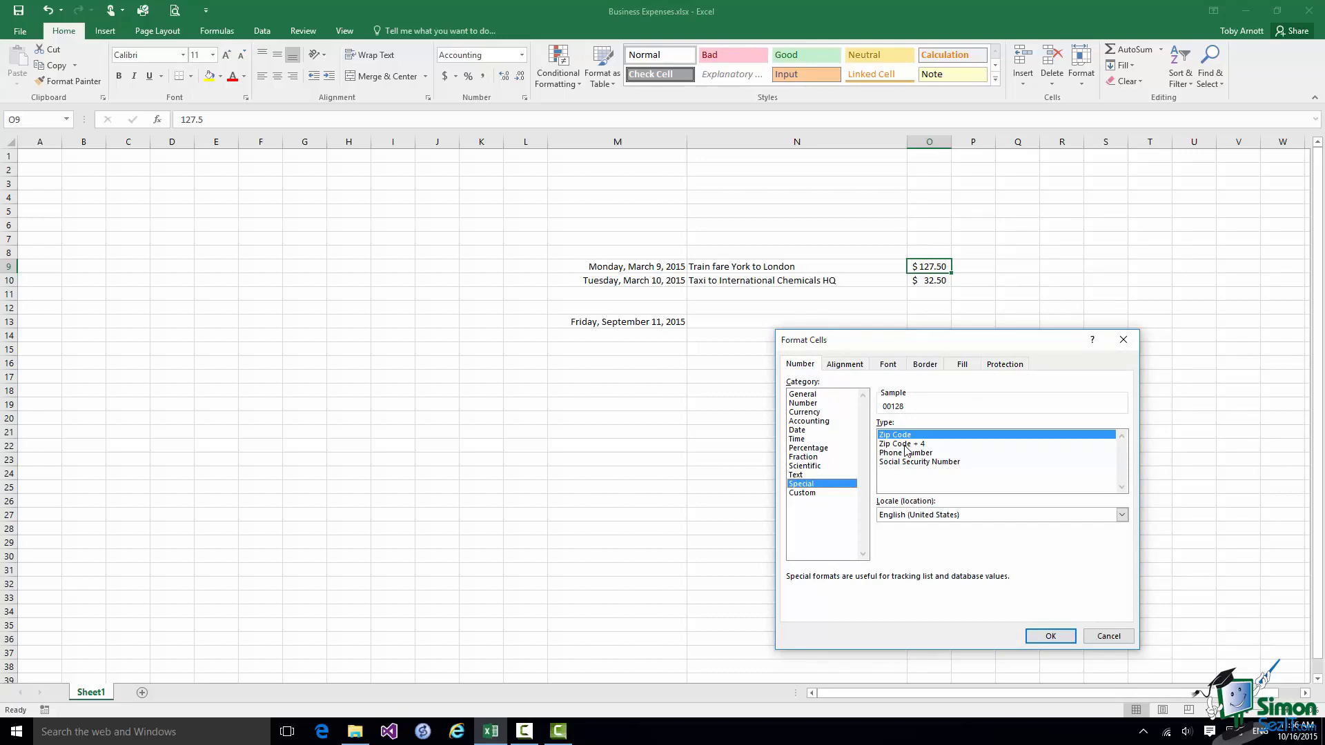
{"action": "left_click", "coordinate": [1052, 637]}
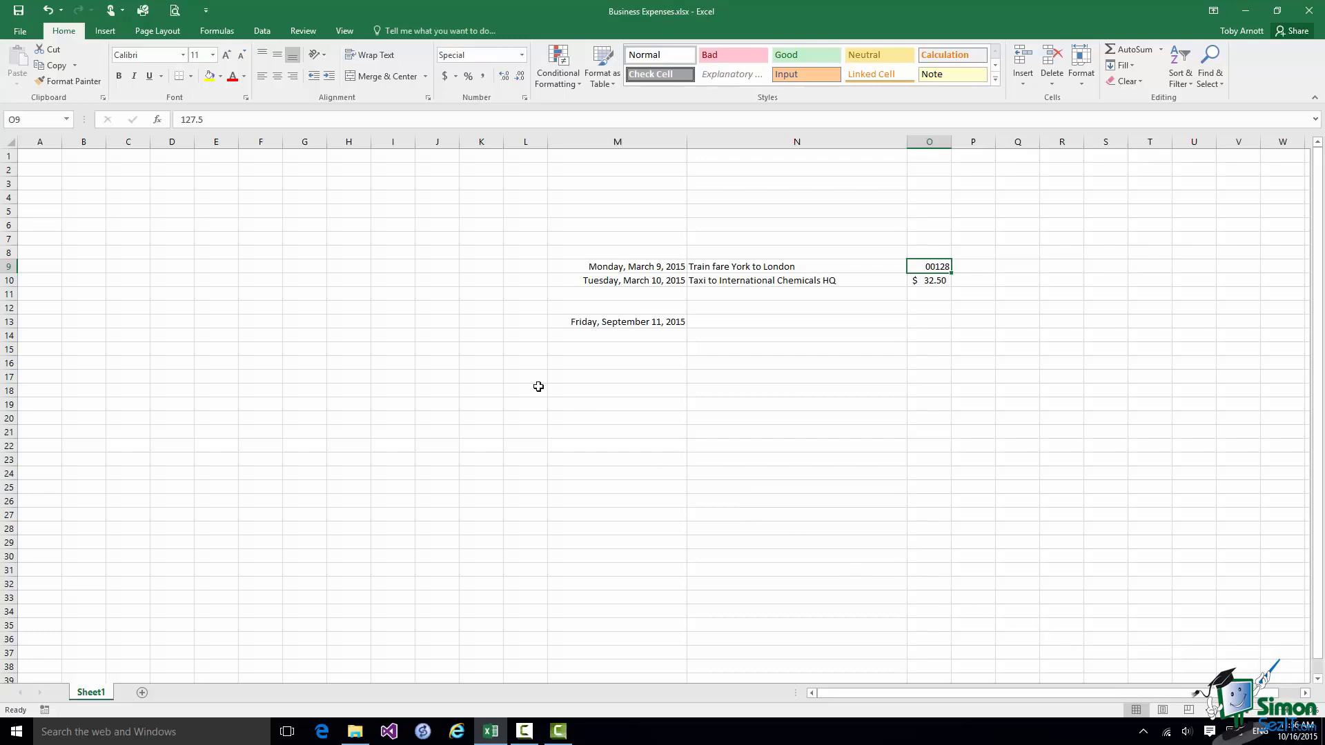
{"action": "left_click", "coordinate": [56, 12]}
- Try the Special format with French (France) locale on O9, then cancel the dialog
{"action": "right_click", "coordinate": [915, 266]}
{"action": "left_click", "coordinate": [954, 509]}
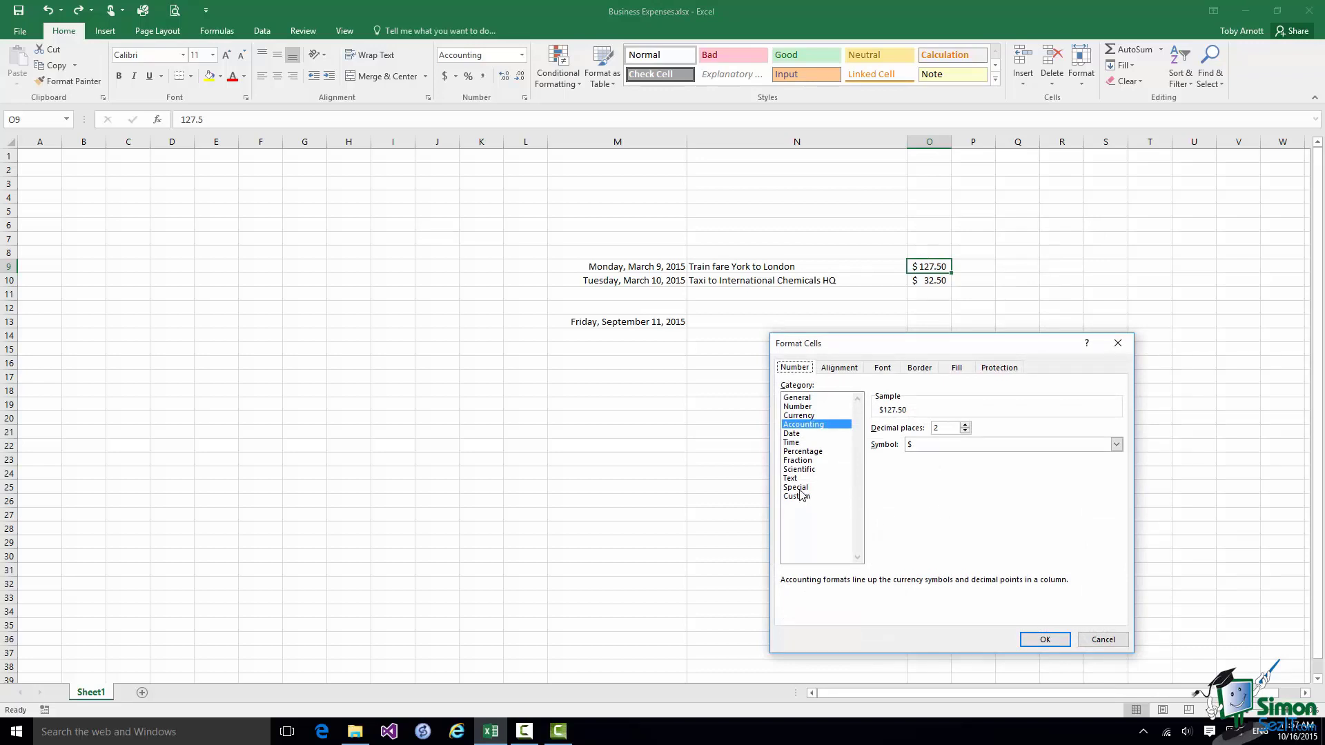
{"action": "left_click", "coordinate": [796, 487]}
{"action": "left_click", "coordinate": [1035, 519]}
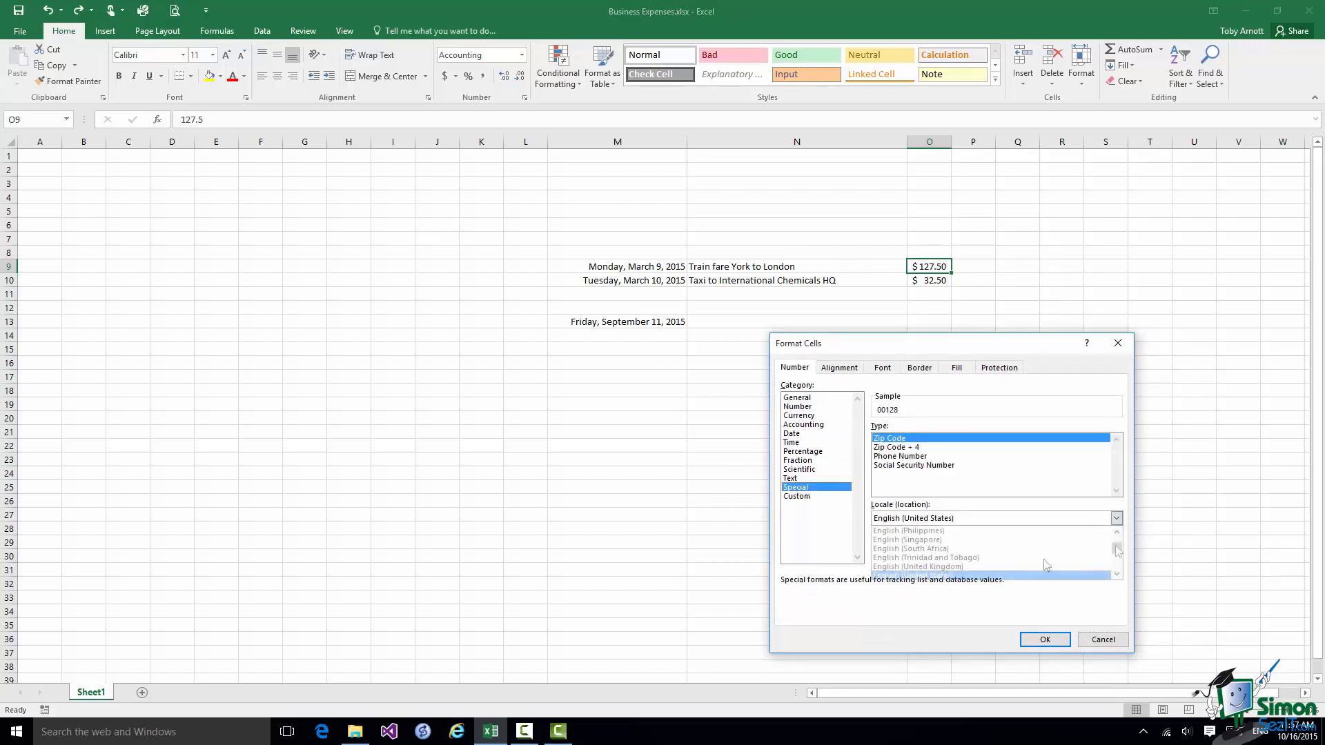
{"action": "left_click_drag", "start_coordinate": [1118, 548], "coordinate": [1118, 544]}
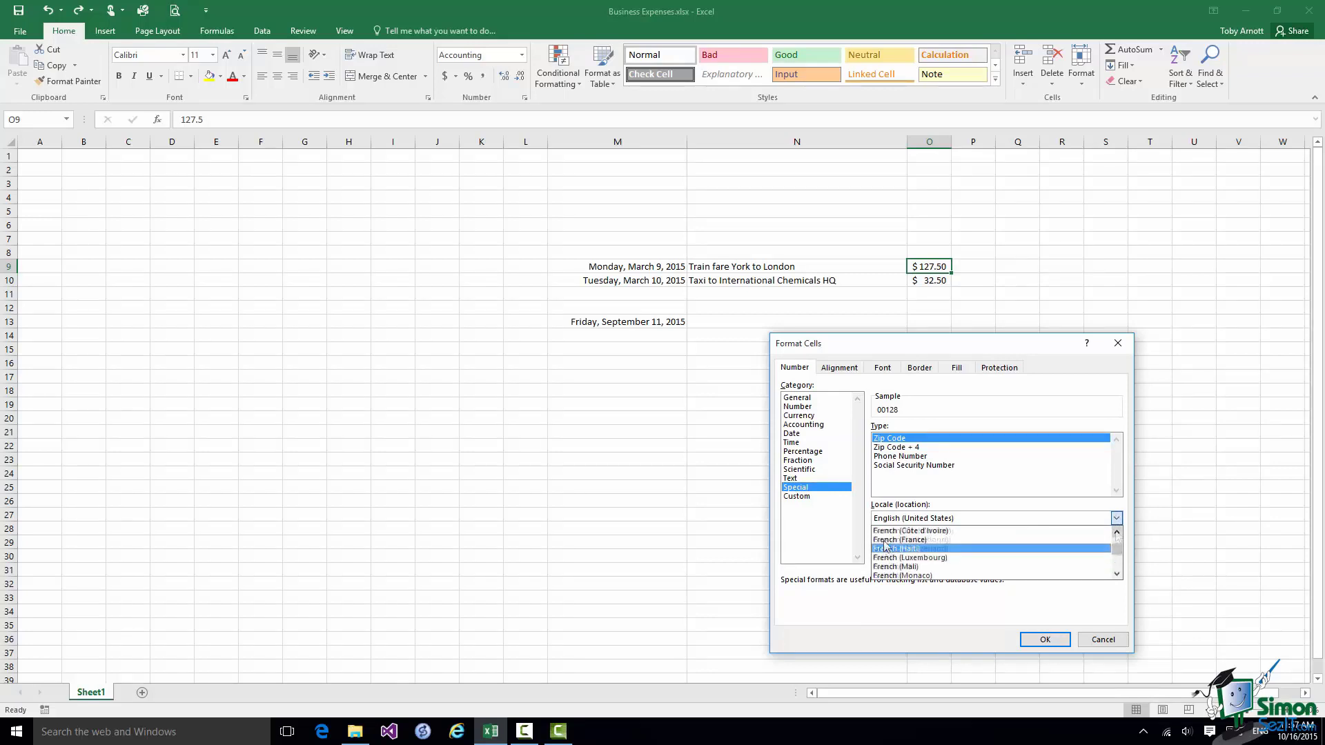
{"action": "left_click", "coordinate": [888, 540]}
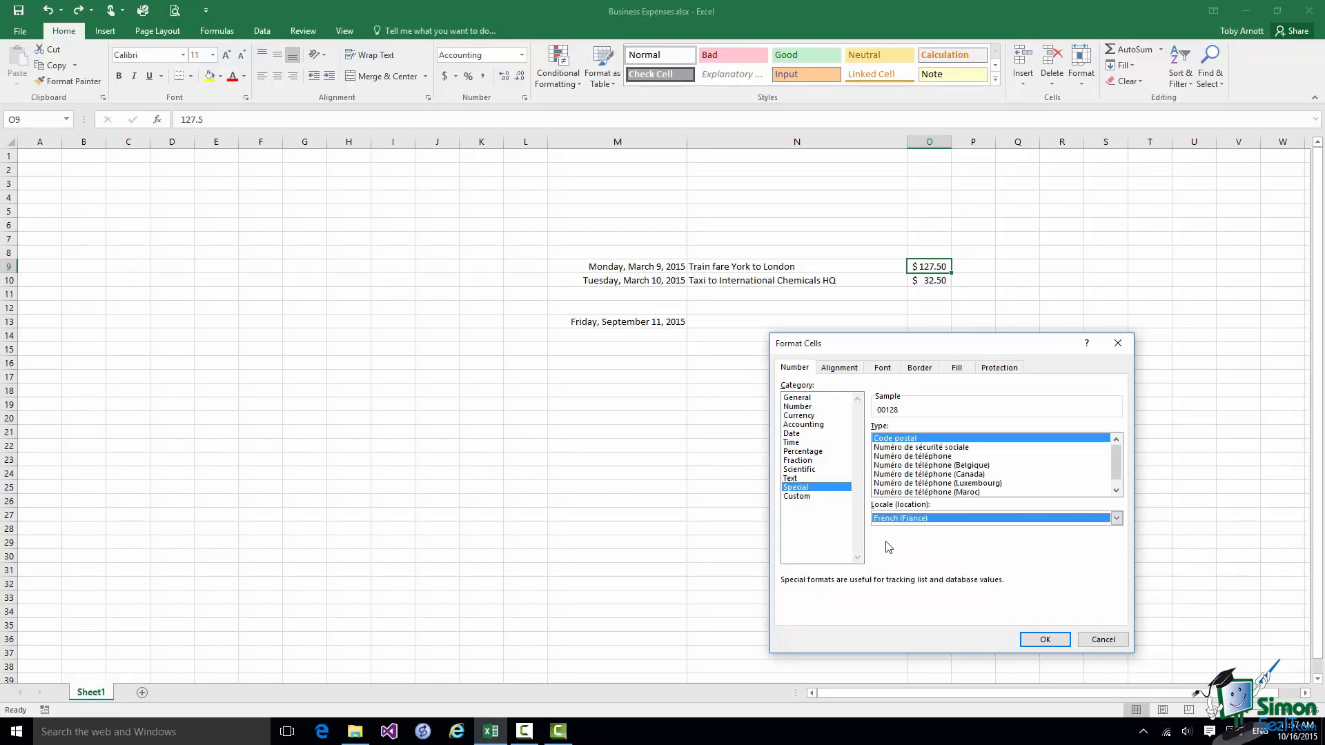
{"action": "left_click", "coordinate": [1116, 486]}
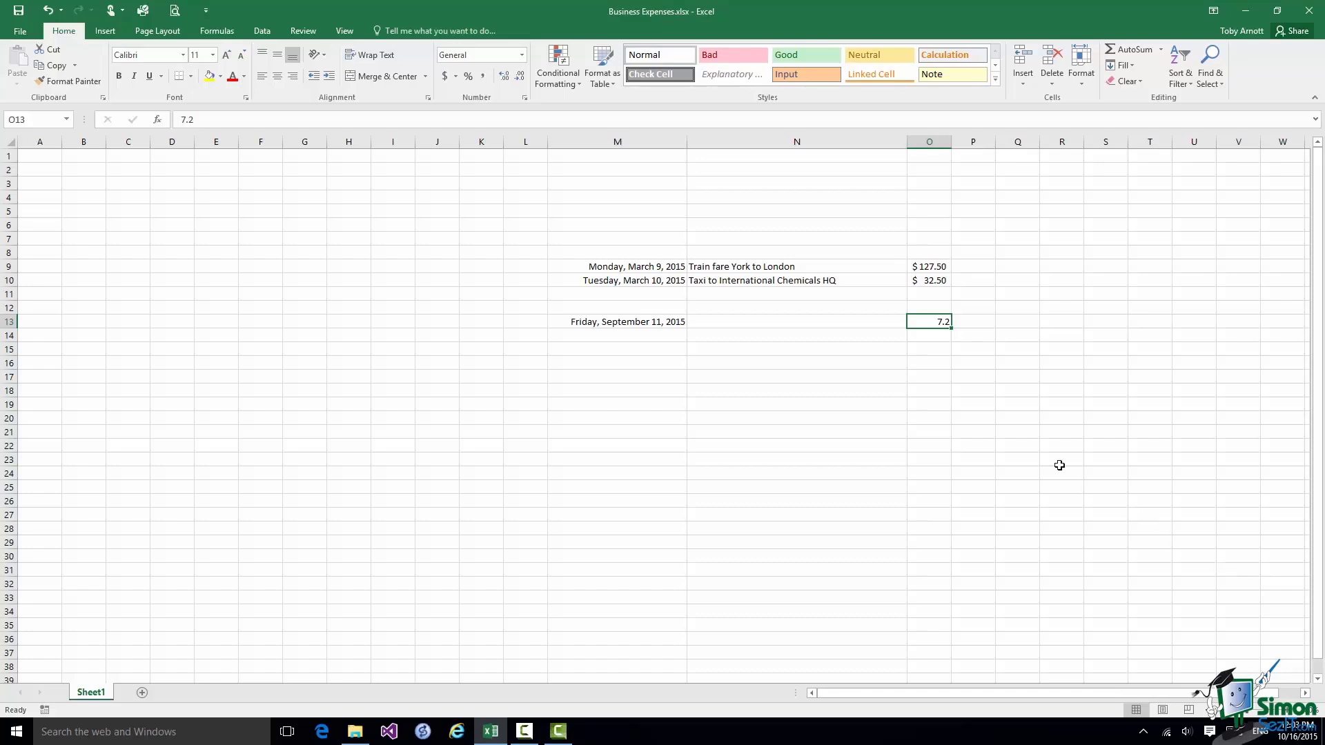
- Apply the Text number format to O13 so 7.2 sits left-aligned
{"action": "right_click", "coordinate": [917, 323]}
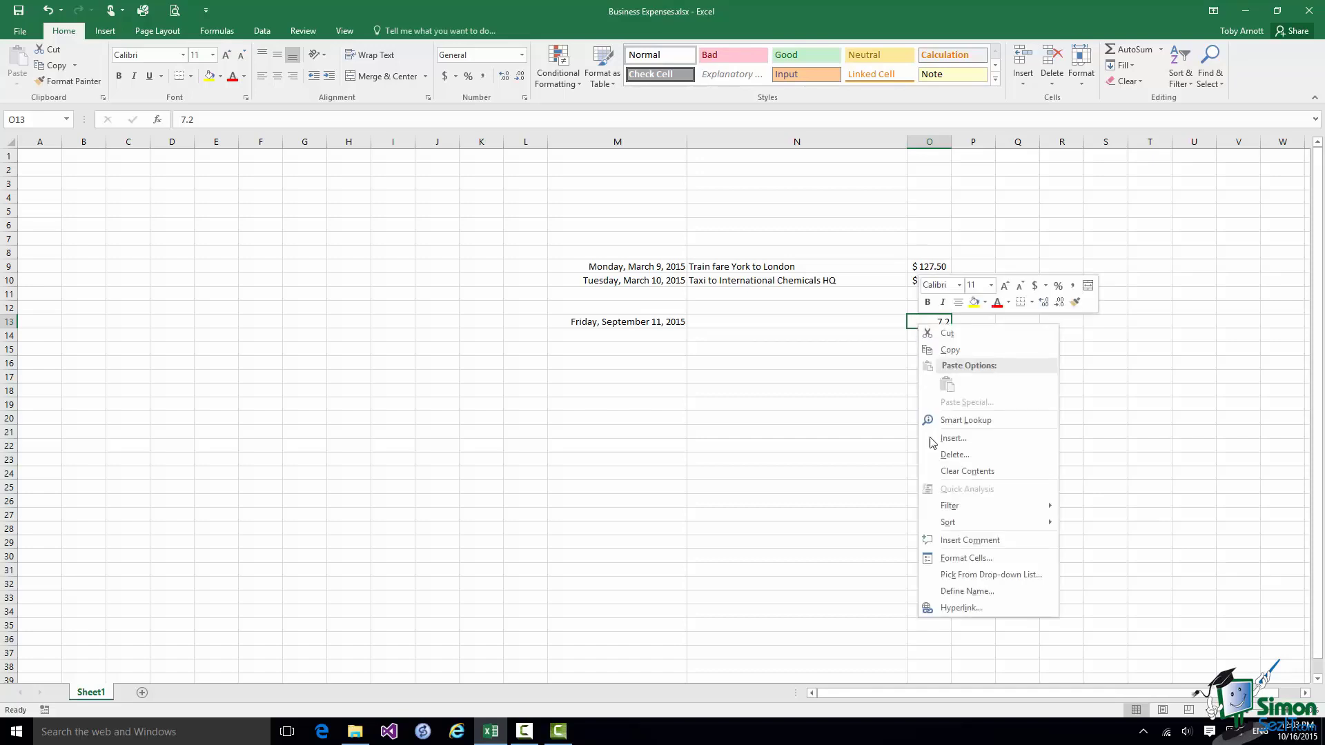
{"action": "left_click", "coordinate": [953, 569]}
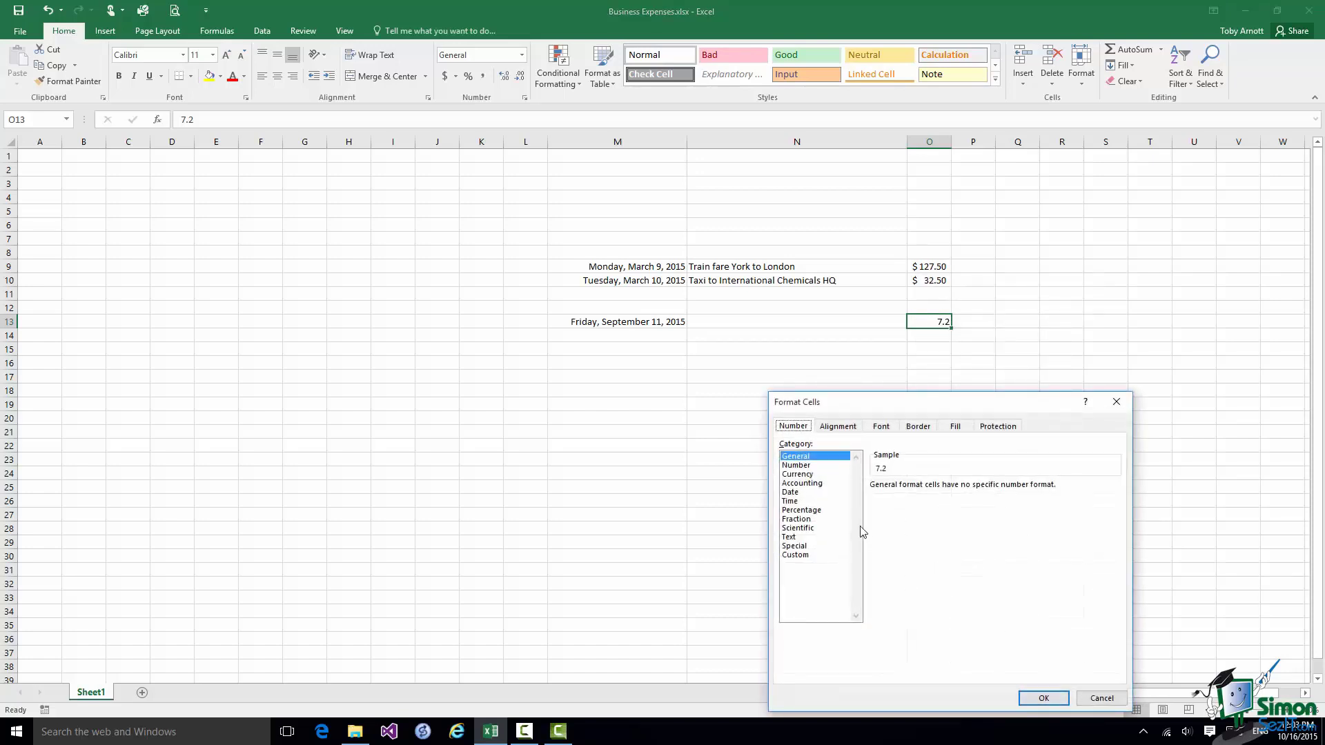
{"action": "left_click", "coordinate": [802, 537]}
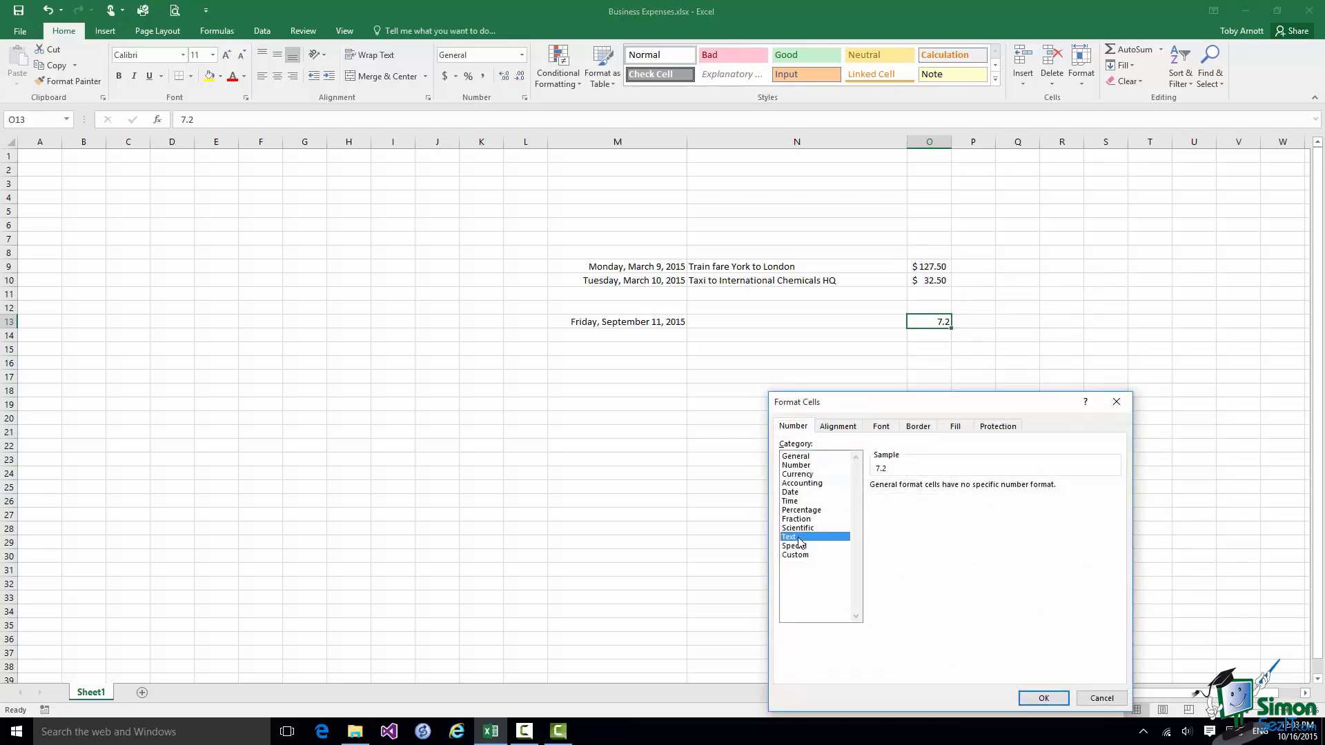
{"action": "left_click", "coordinate": [1043, 699]}
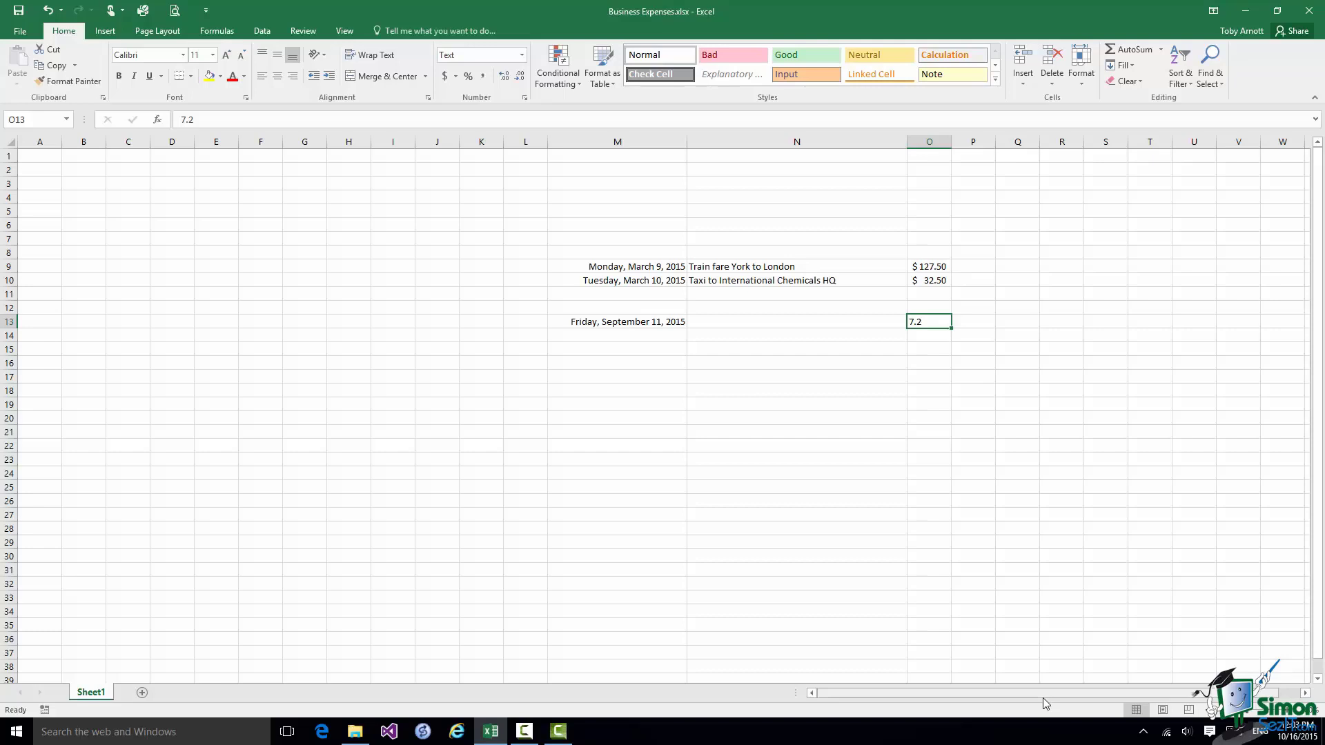
{"action": "right_click", "coordinate": [934, 322]}
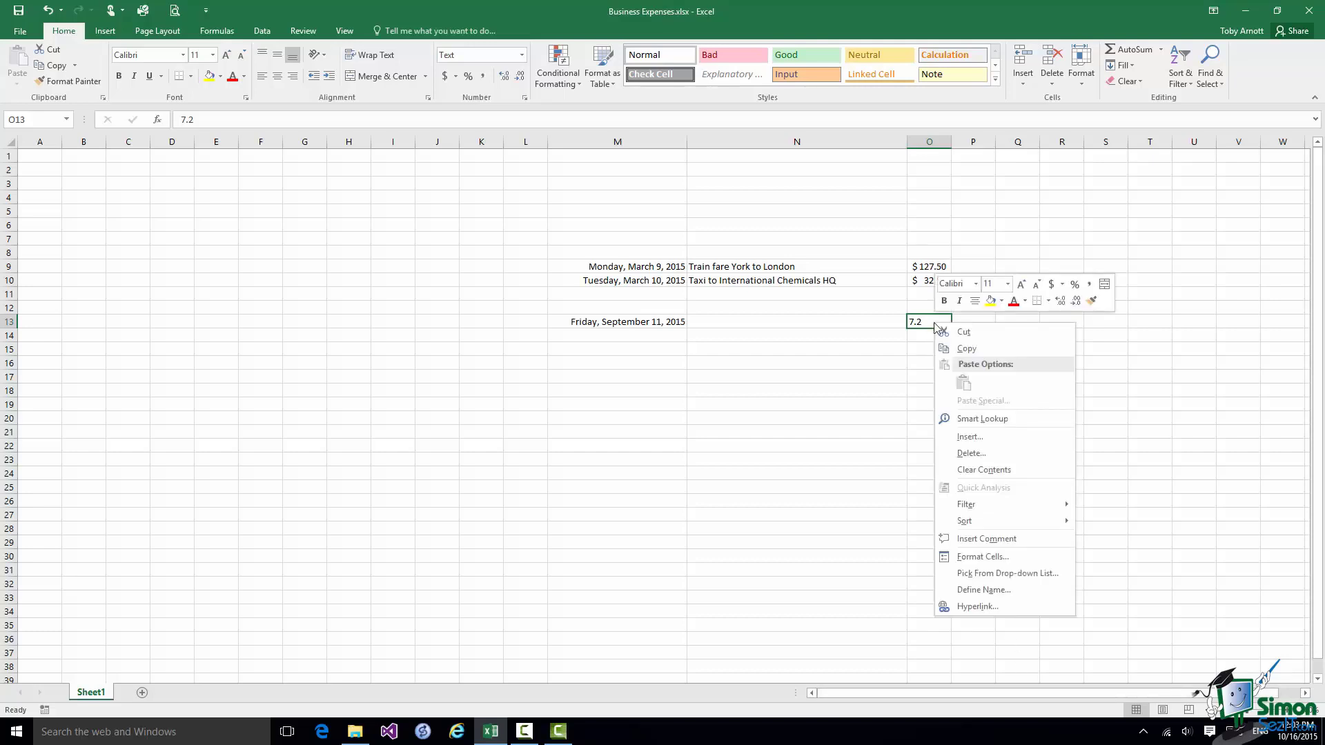
- Switch O13 to the Time format so 7.2 displays as 4:48
{"action": "left_click", "coordinate": [981, 557]}
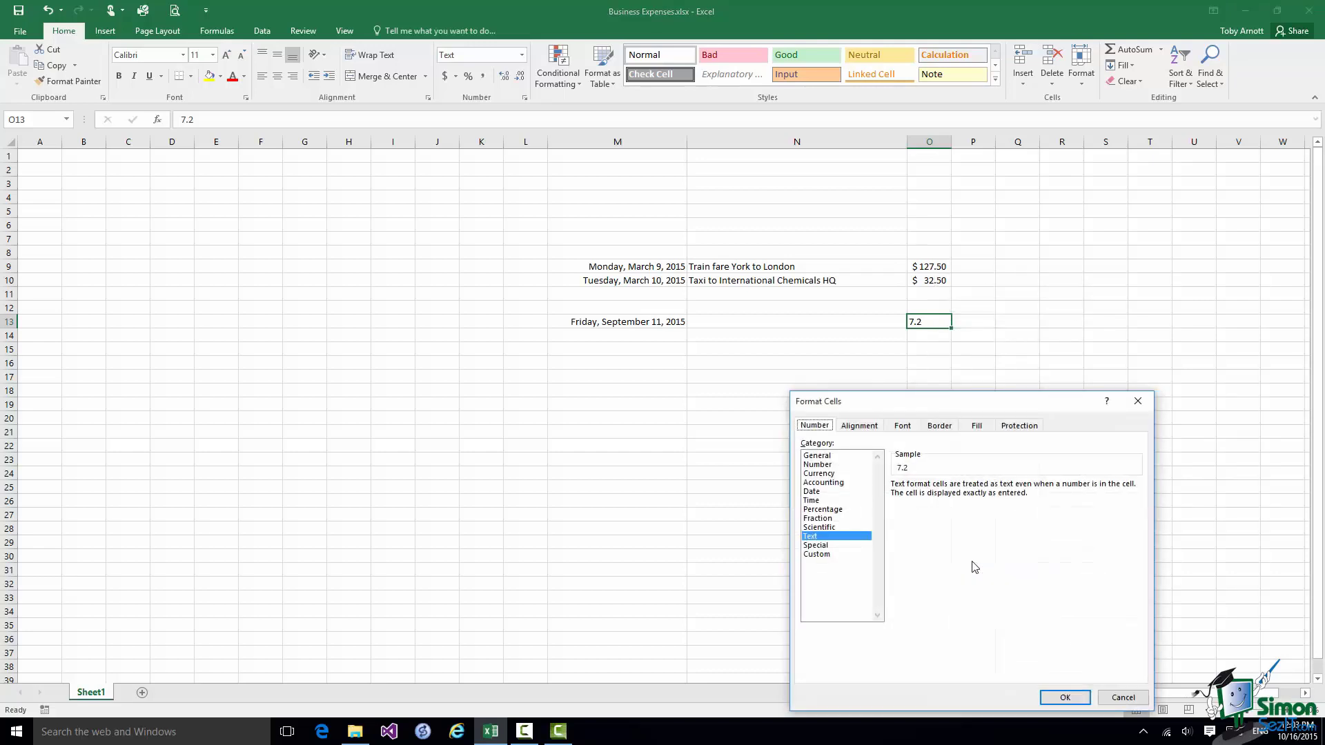
{"action": "left_click", "coordinate": [818, 501]}
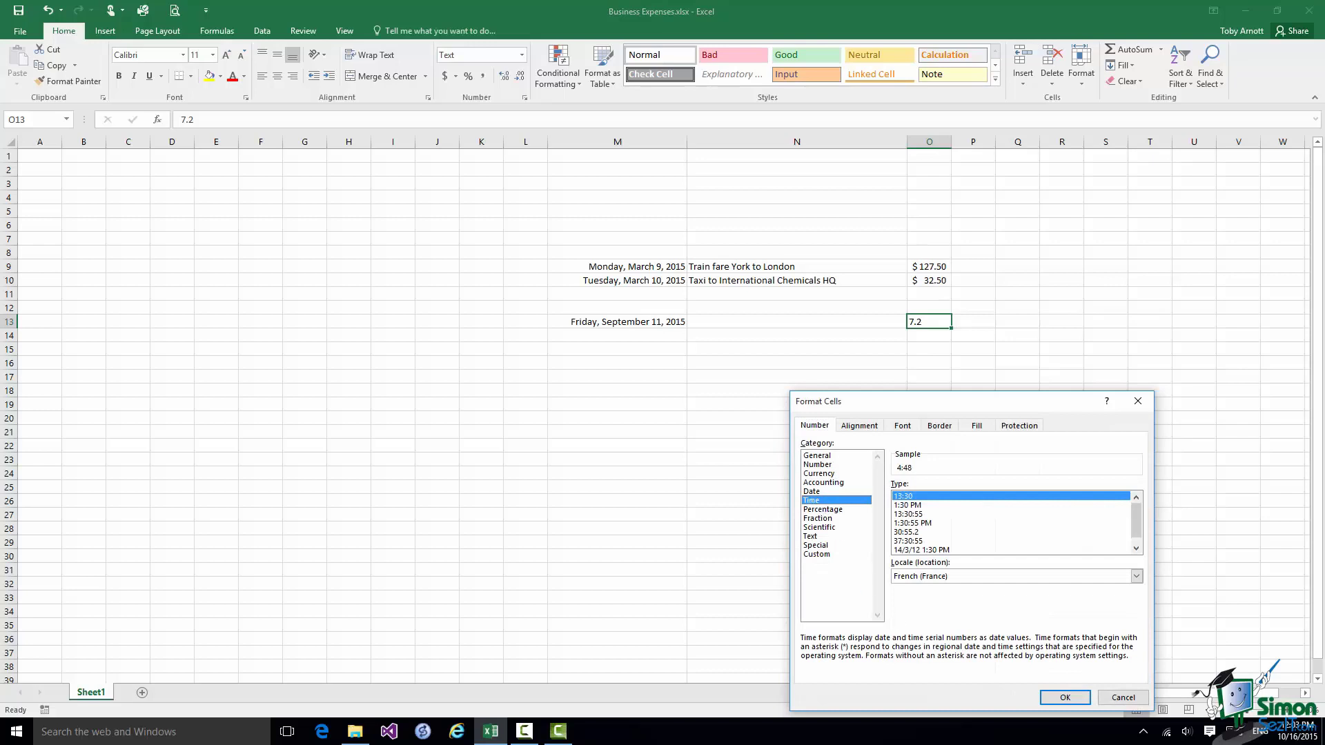
{"action": "left_click", "coordinate": [1066, 699]}
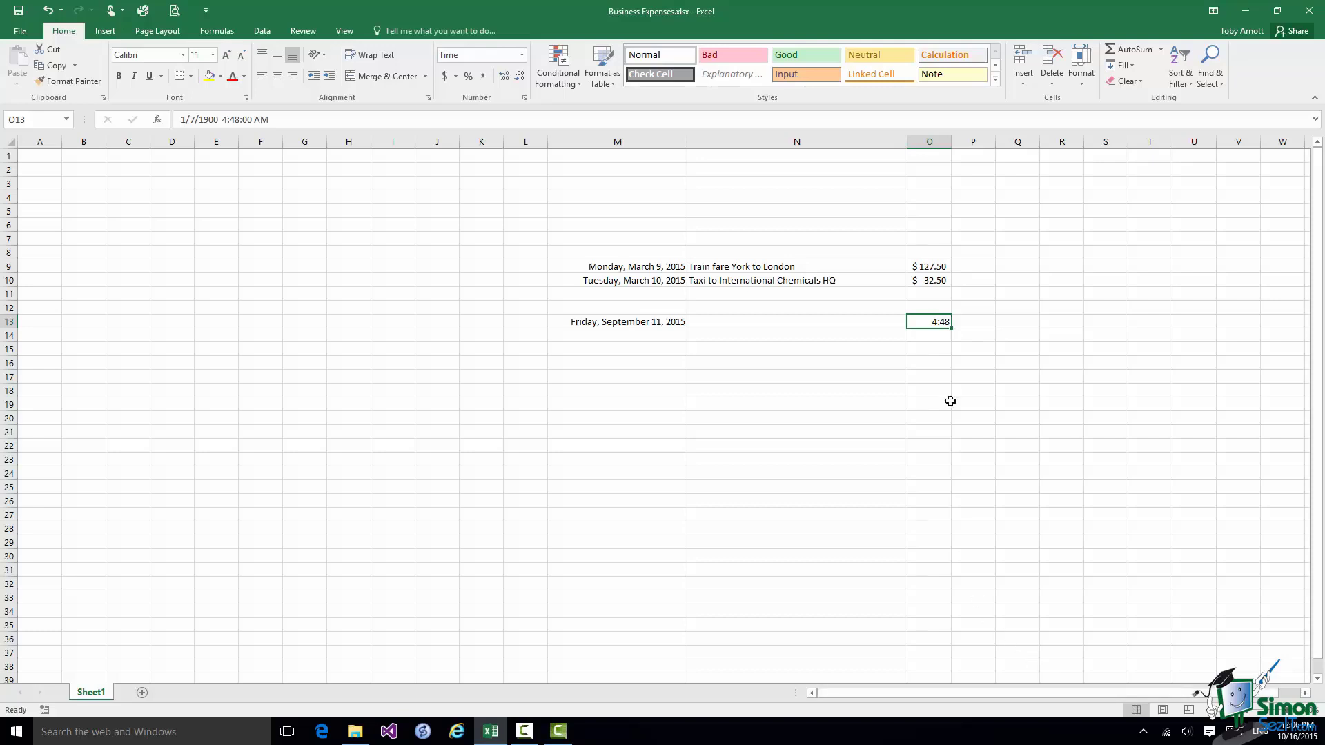
- Set O13's Time locale to English (United States) with the 1:30:55 PM type
{"action": "right_click", "coordinate": [933, 320]}
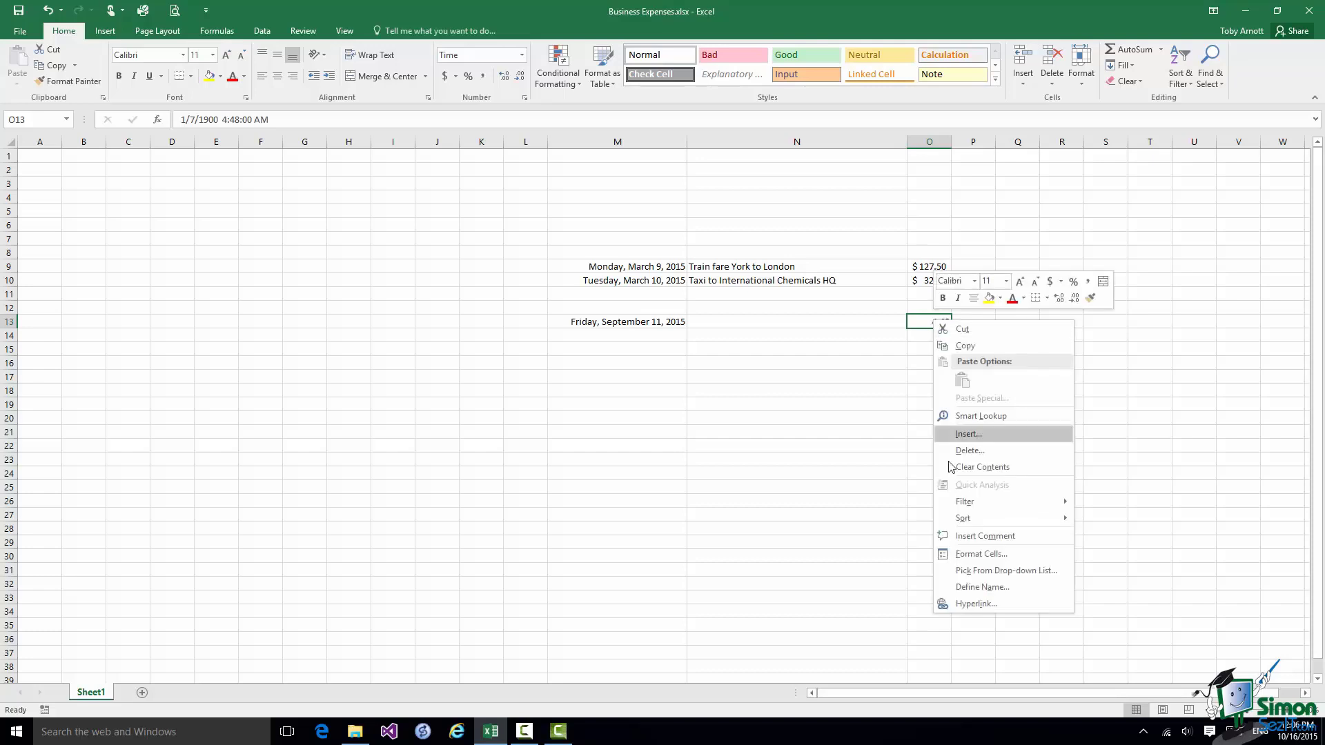
{"action": "left_click", "coordinate": [965, 559]}
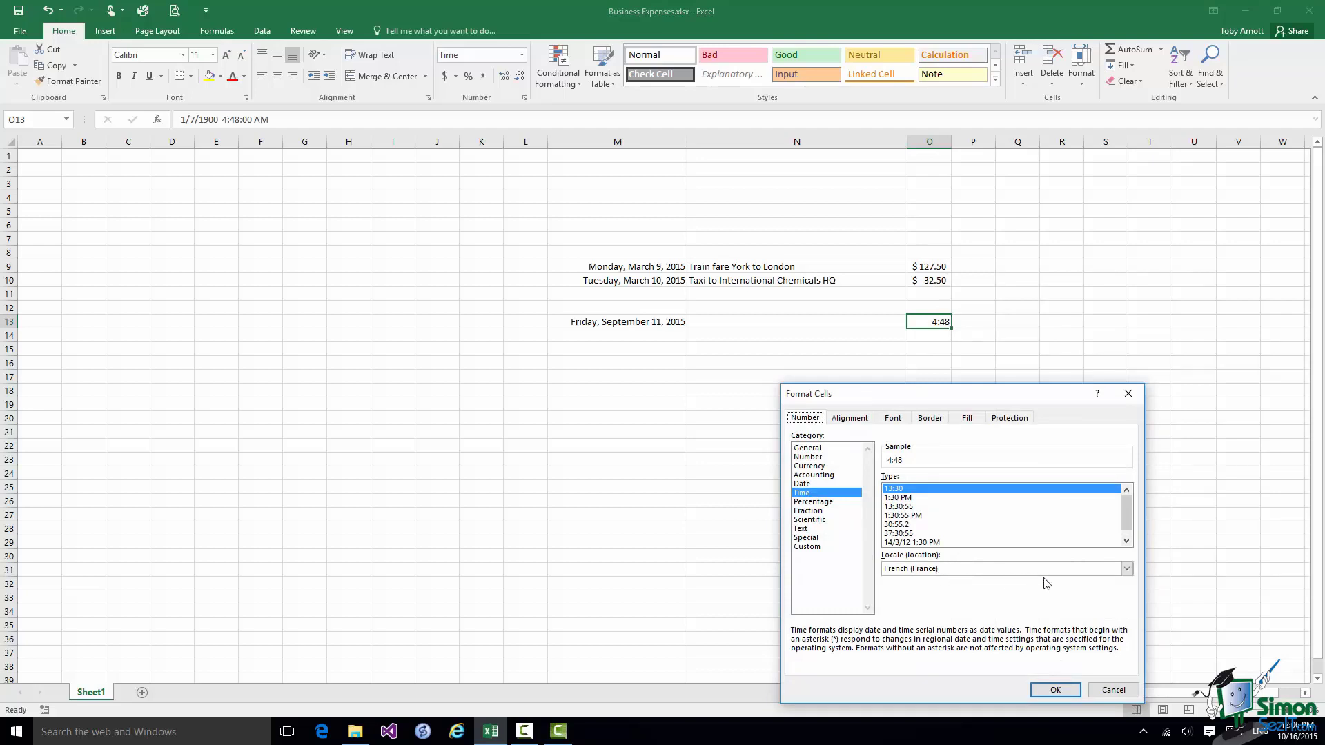
{"action": "left_click", "coordinate": [1127, 569]}
{"action": "left_click_drag", "start_coordinate": [1128, 601], "coordinate": [1127, 592]}
{"action": "left_click", "coordinate": [953, 613]}
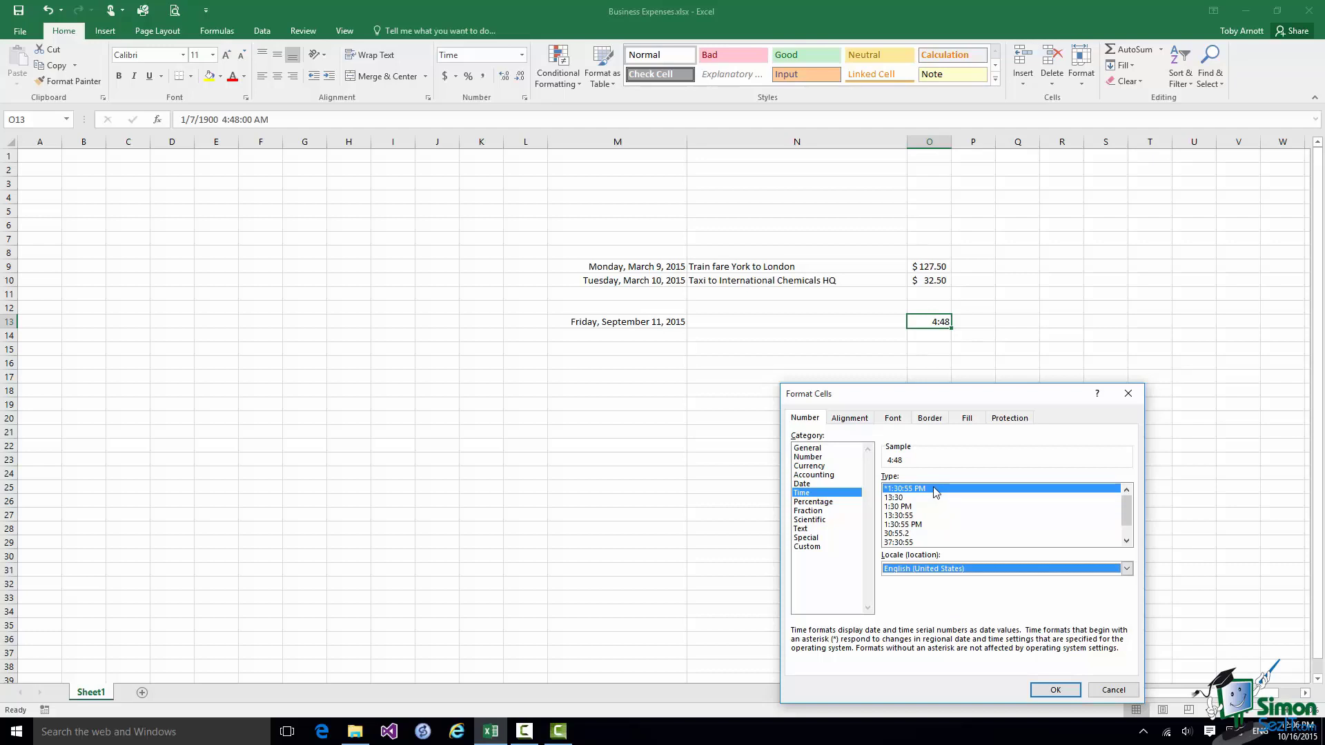
{"action": "left_click", "coordinate": [1056, 692]}
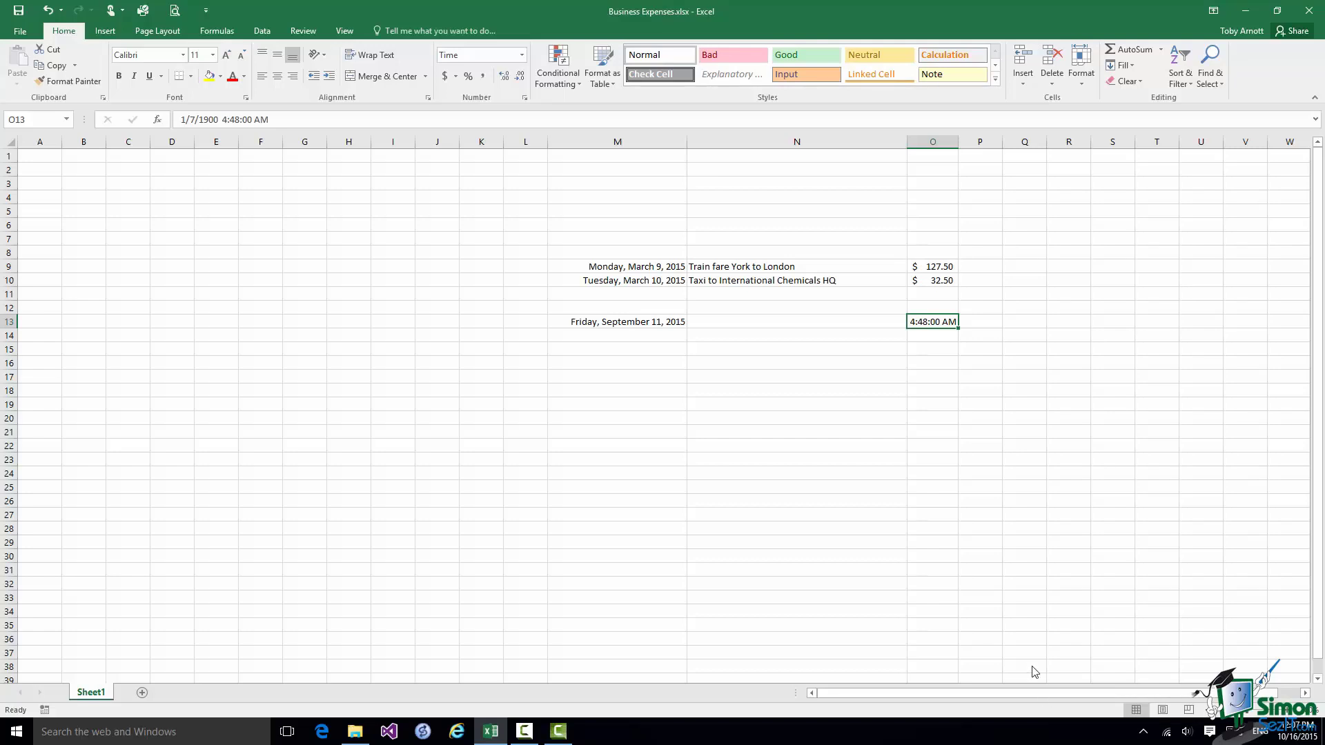
- Apply the 13:30 24-hour time format to cell O13 so it previews 4:48
{"action": "right_click", "coordinate": [942, 322]}
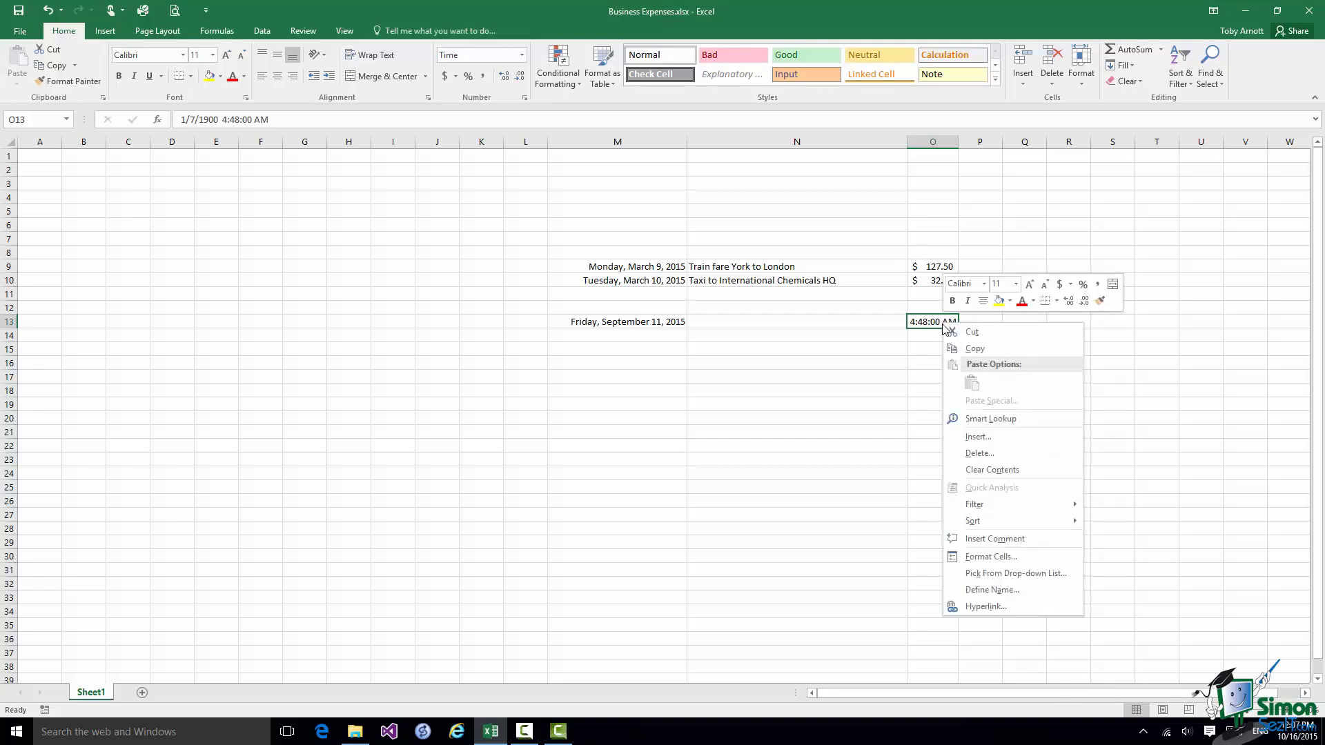
{"action": "left_click", "coordinate": [963, 554]}
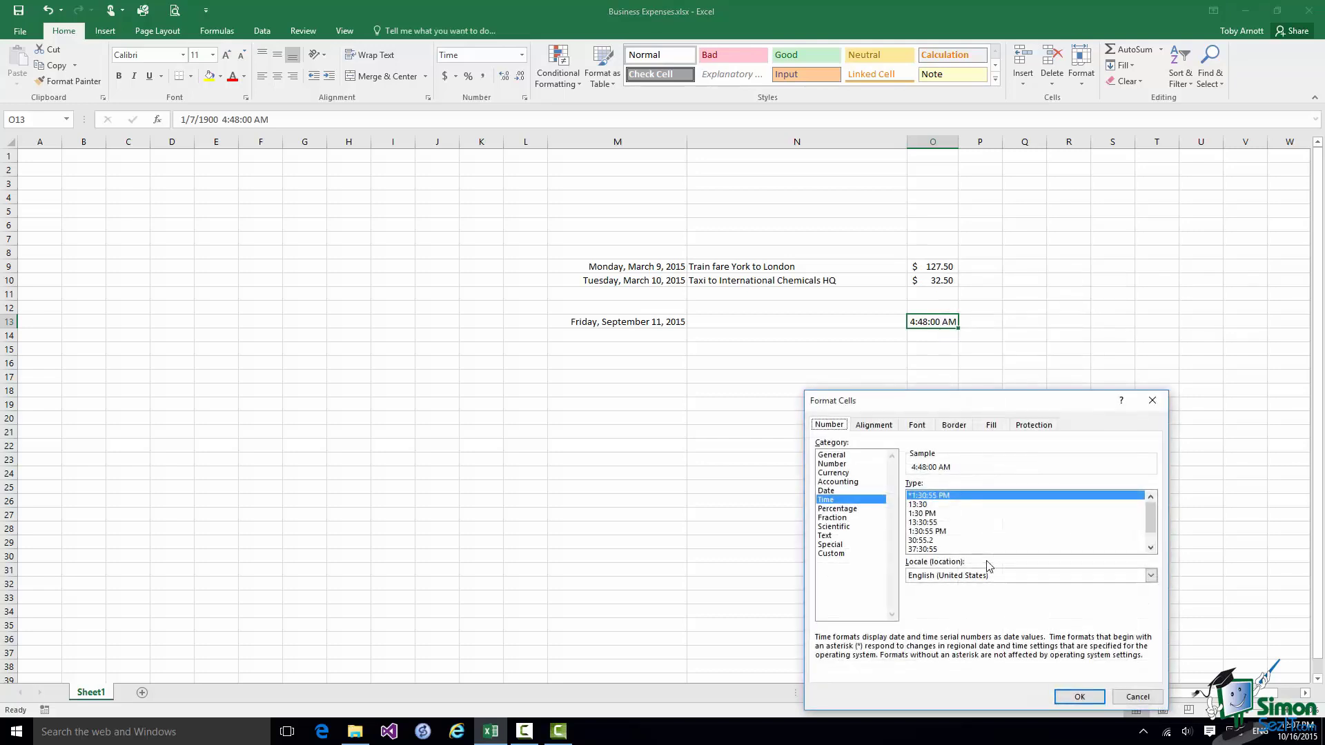
{"action": "left_click", "coordinate": [921, 506]}
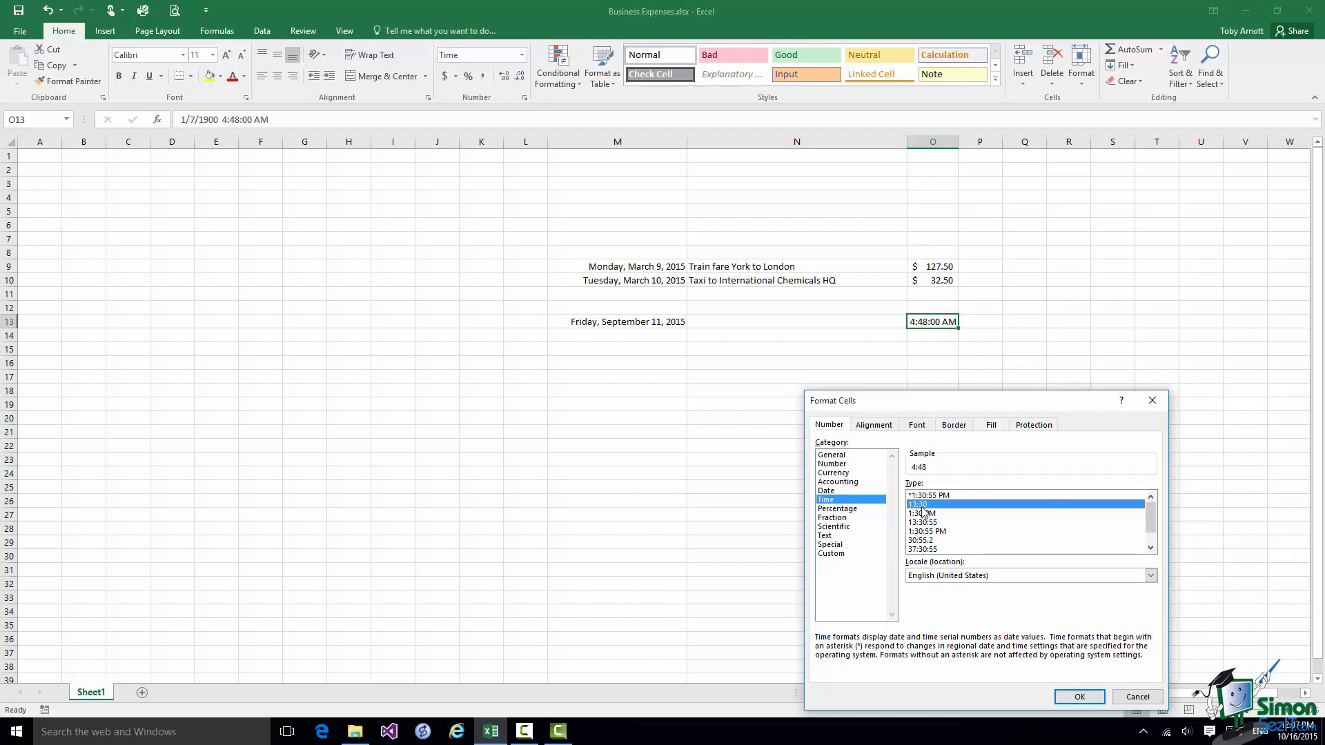
{"action": "left_click", "coordinate": [1081, 698]}
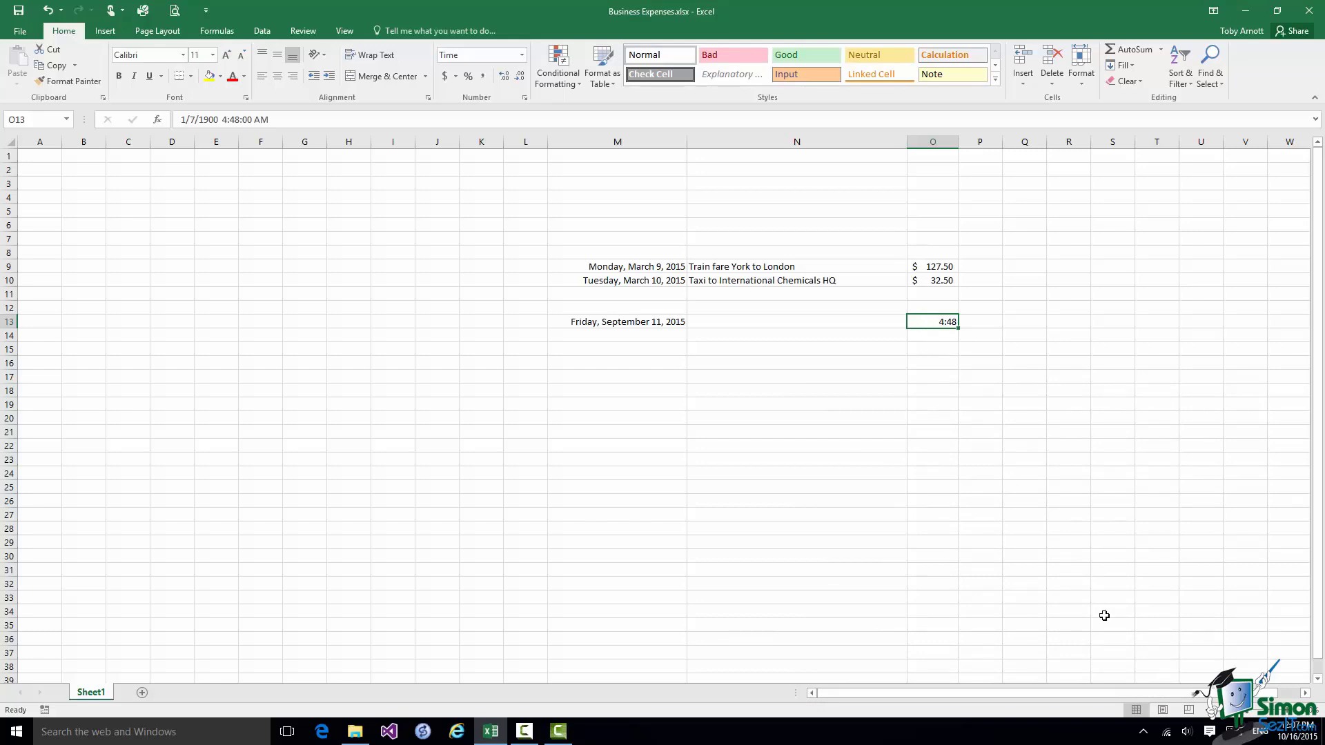
- Enter the time 2 pm in cell O13 so it displays as 14:00
{"action": "type", "text": "2"}
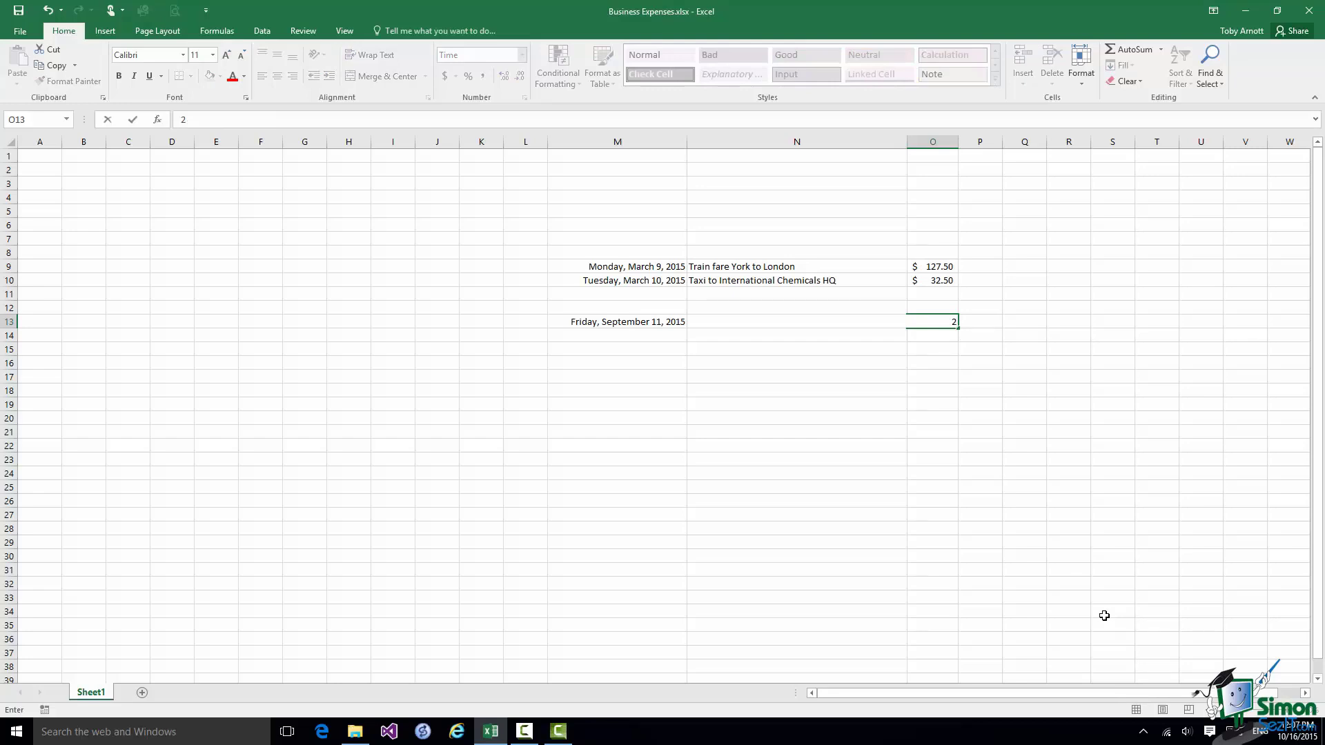
{"action": "type", "text": " pm"}
{"action": "left_click", "coordinate": [130, 121]}
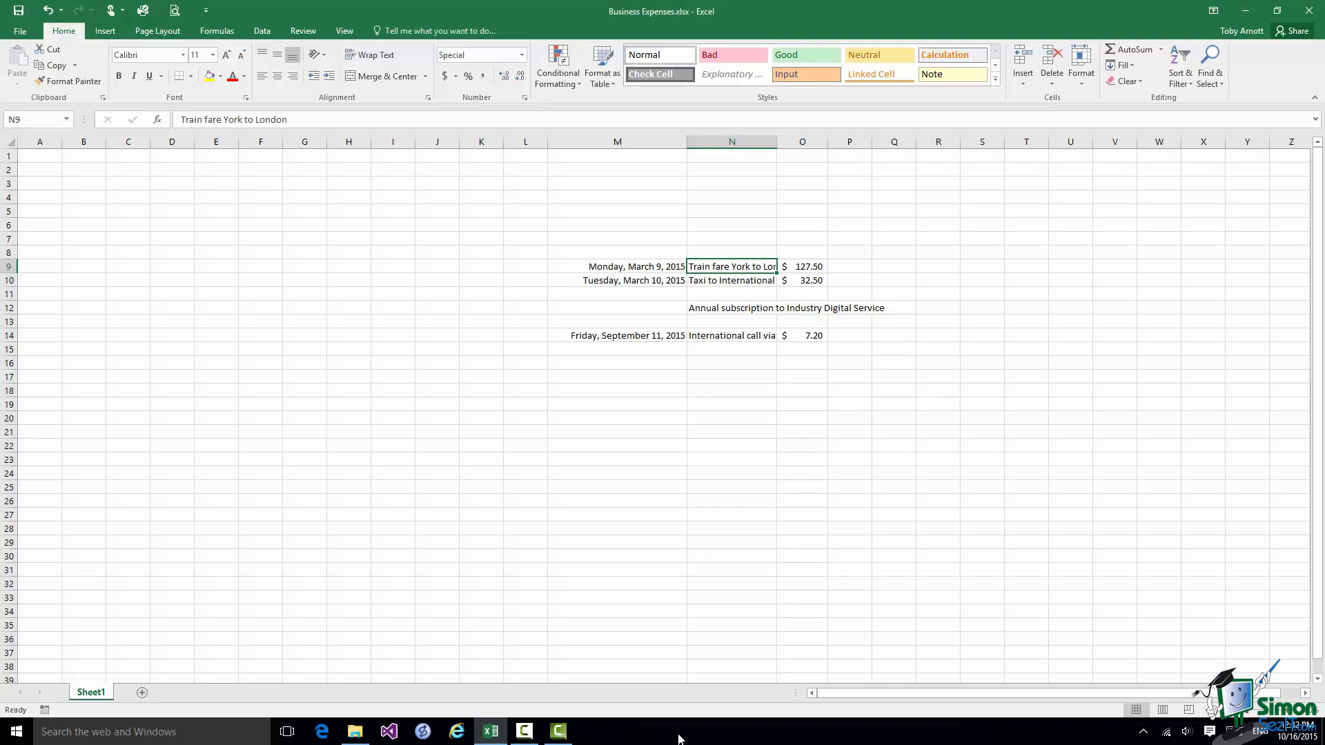
- Edit the N9 train fare description to replace London with Bristol
{"action": "left_click", "coordinate": [249, 120]}
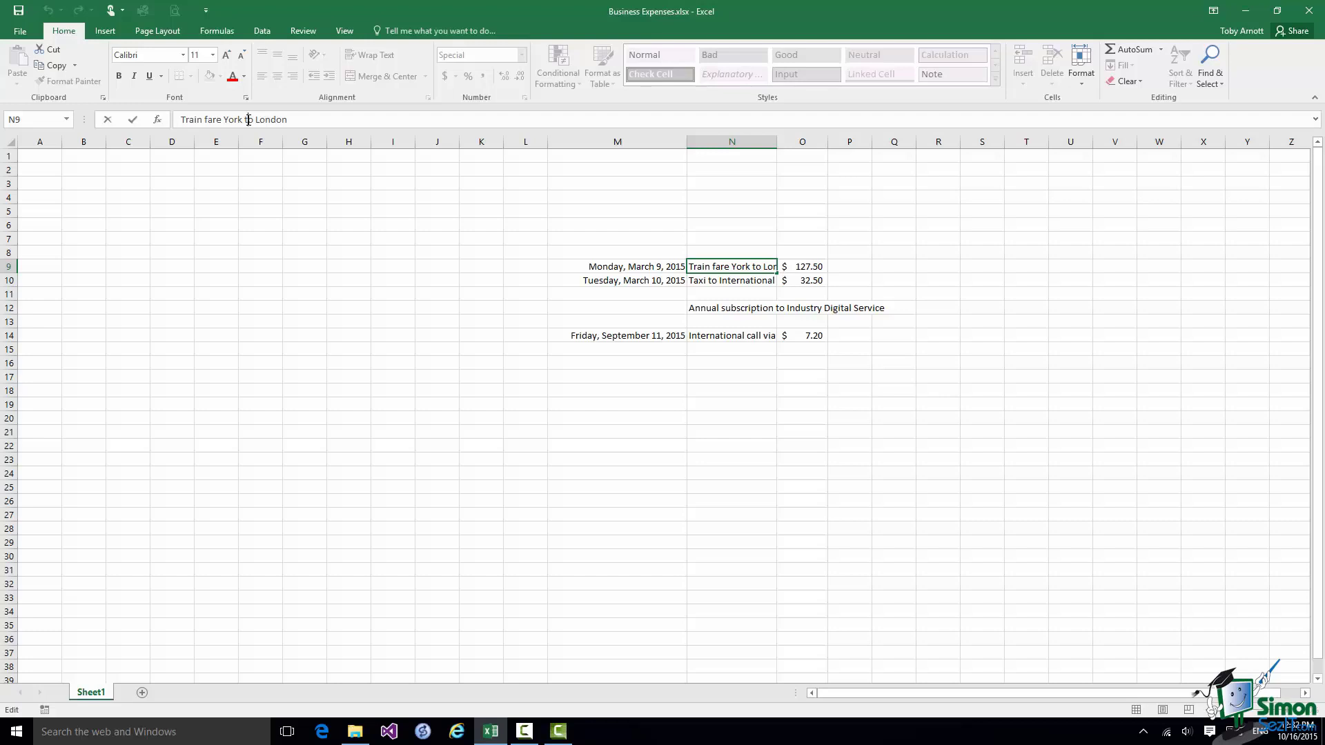
{"action": "double_click", "coordinate": [729, 266]}
{"action": "key", "text": "Right"}
{"action": "key", "text": "Right"}
{"action": "key", "text": "Right"}
{"action": "key", "text": "Right"}
{"action": "key", "text": "Right"}
{"action": "key", "text": "Right"}
{"action": "key", "text": "BackSpace"}
{"action": "key", "text": "BackSpace"}
{"action": "key", "text": "BackSpace"}
{"action": "key", "text": "BackSpace"}
{"action": "key", "text": "BackSpace"}
{"action": "key", "text": "BackSpace"}
{"action": "type", "text": "Bris"}
{"action": "type", "text": "t"}
{"action": "left_click", "coordinate": [740, 282]}
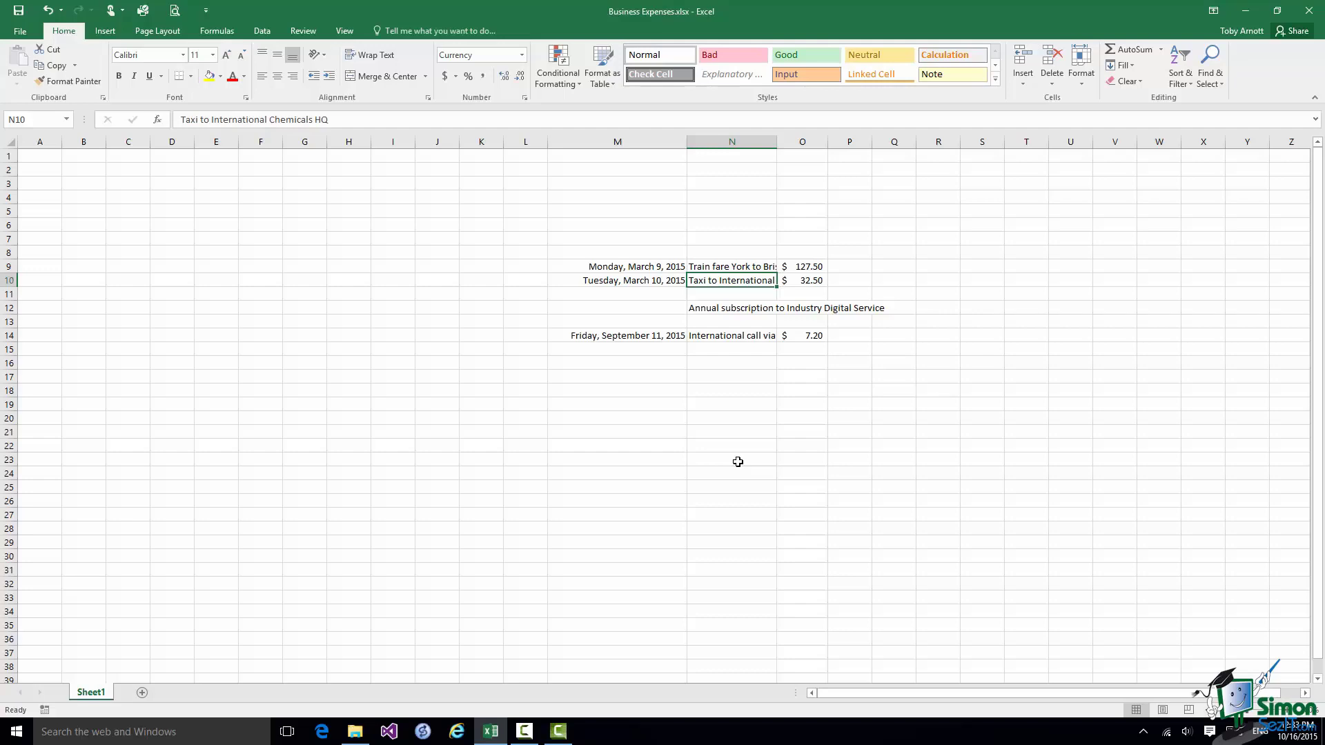
- Delete the t and p from 'subscription' in N12, then clear the March 10, 2015 date from M10
{"action": "scroll", "coordinate": [738, 462], "scroll_direction": "up", "scroll_amount": 5, "text": "ctrl"}
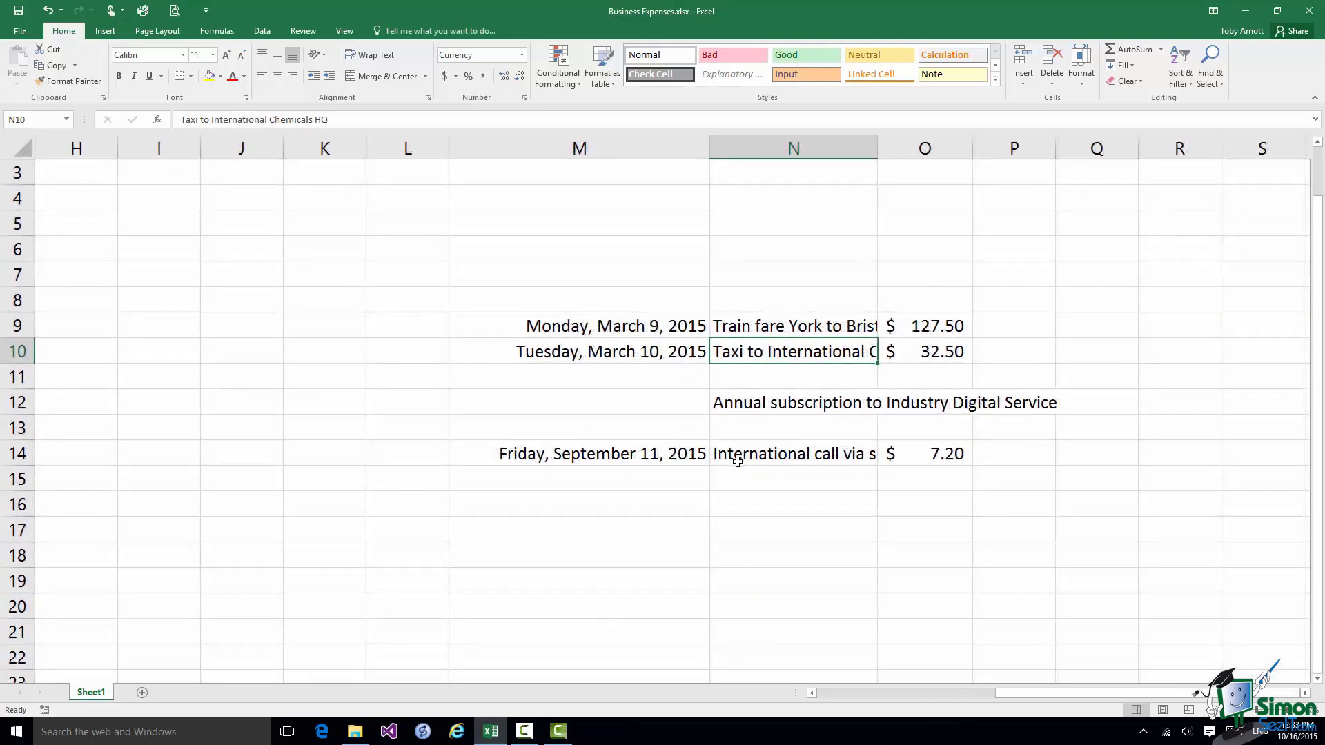
{"action": "key", "text": "Down"}
{"action": "key", "text": "Down"}
{"action": "key", "text": "F2"}
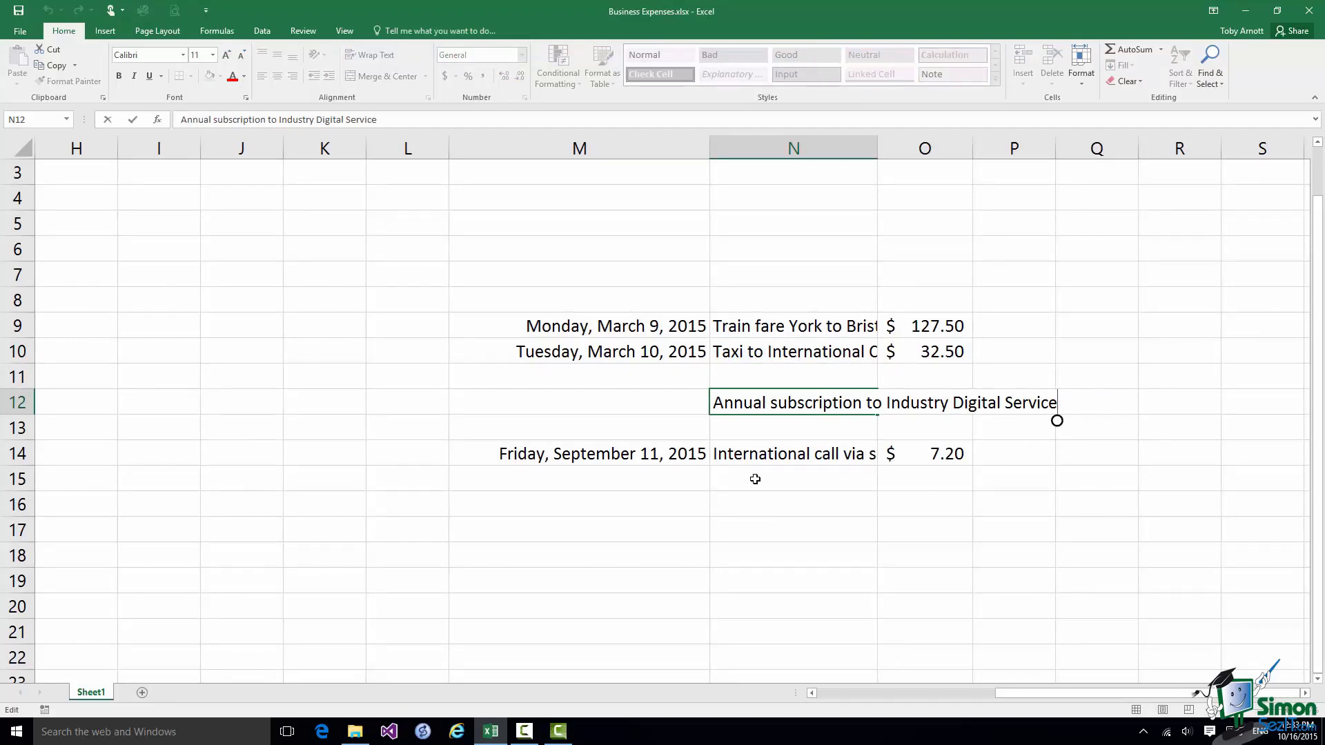
{"action": "key", "text": "ctrl+Left"}
{"action": "key", "text": "ctrl+Left"}
{"action": "left_click", "coordinate": [832, 417]}
{"action": "key", "text": "Delete"}
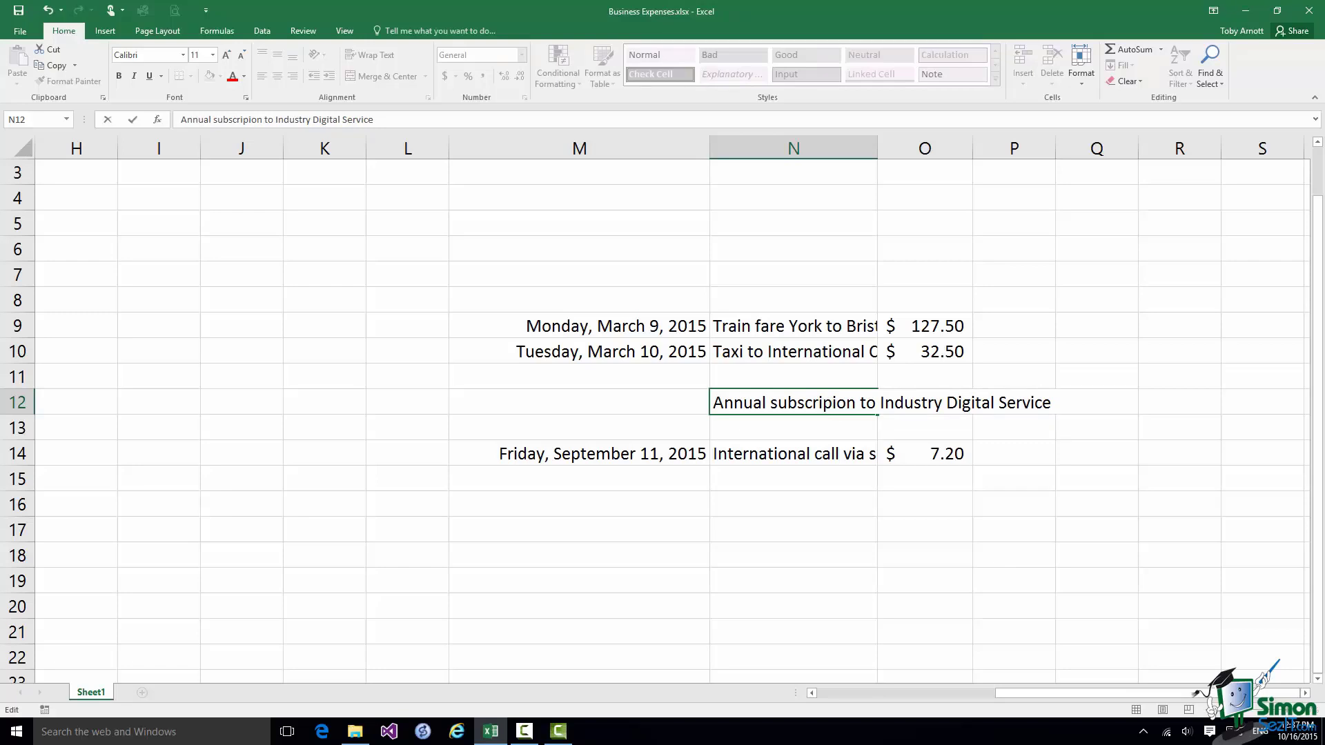
{"action": "key", "text": "BackSpace"}
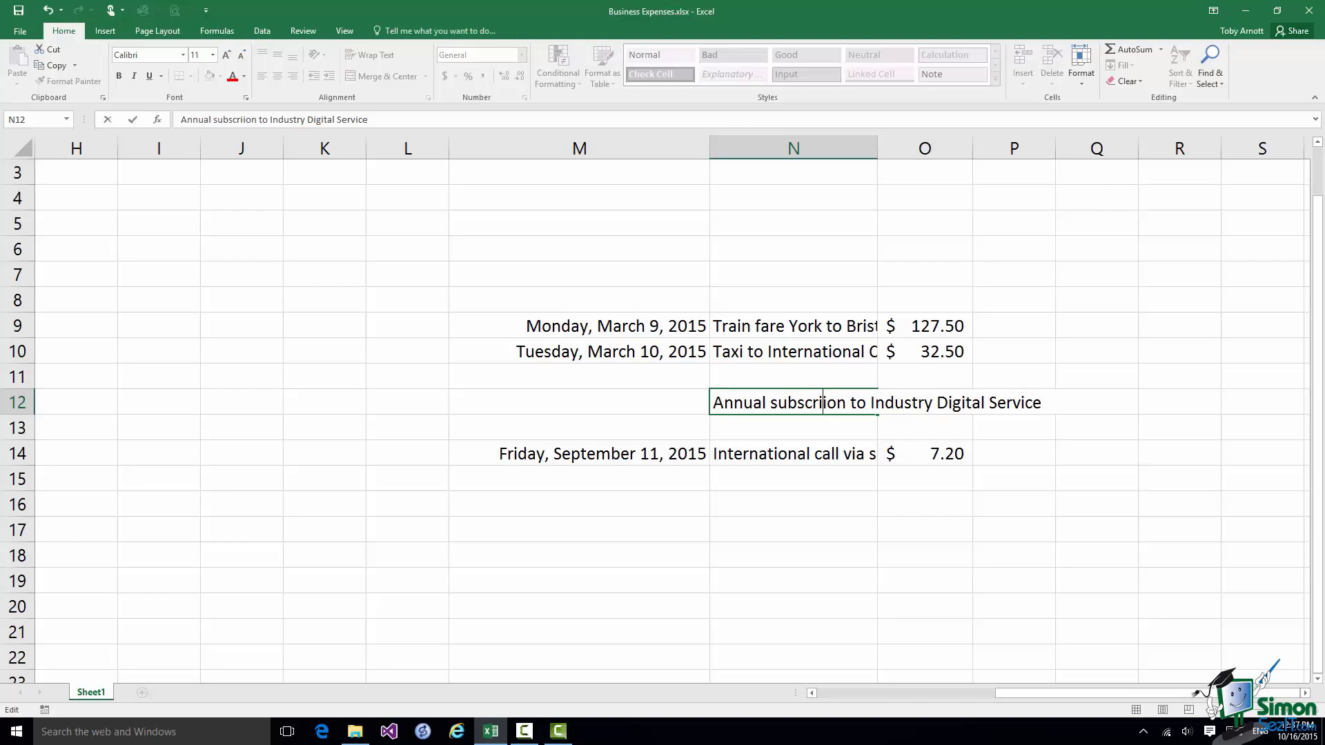
{"action": "left_click", "coordinate": [580, 351]}
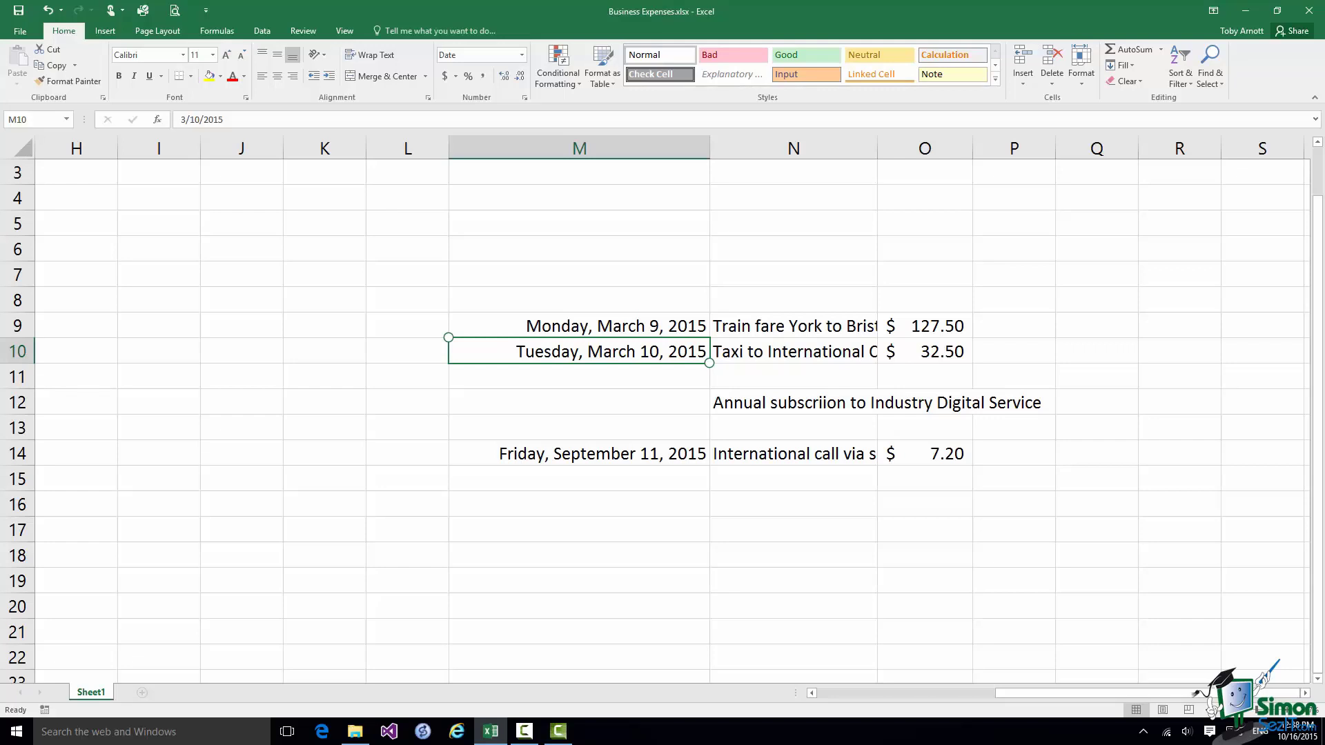
{"action": "key", "text": "BackSpace"}
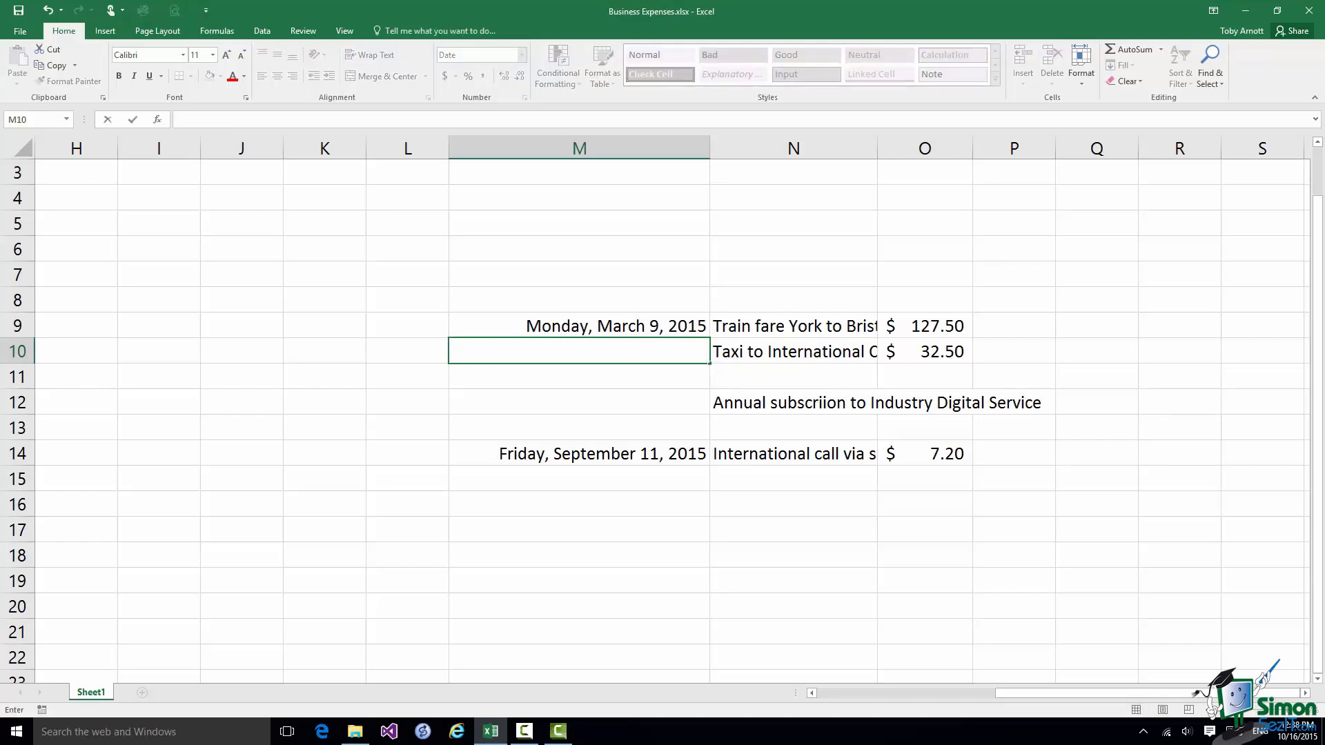